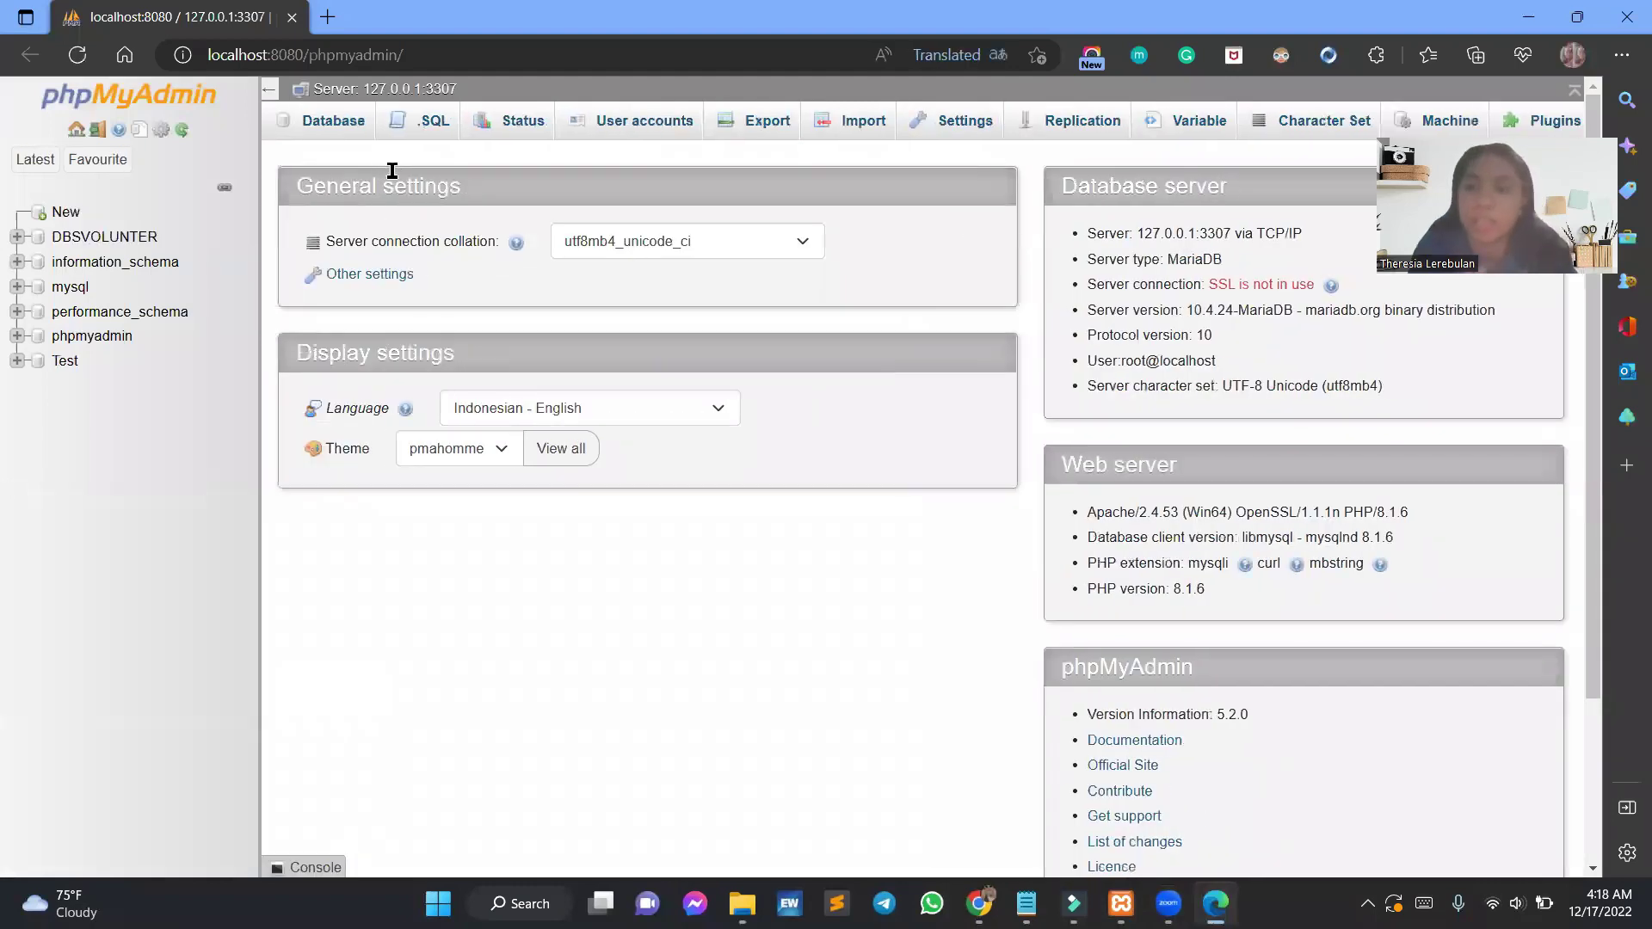
Create a new, empty database named dbvolunter.
left_click(71, 216)
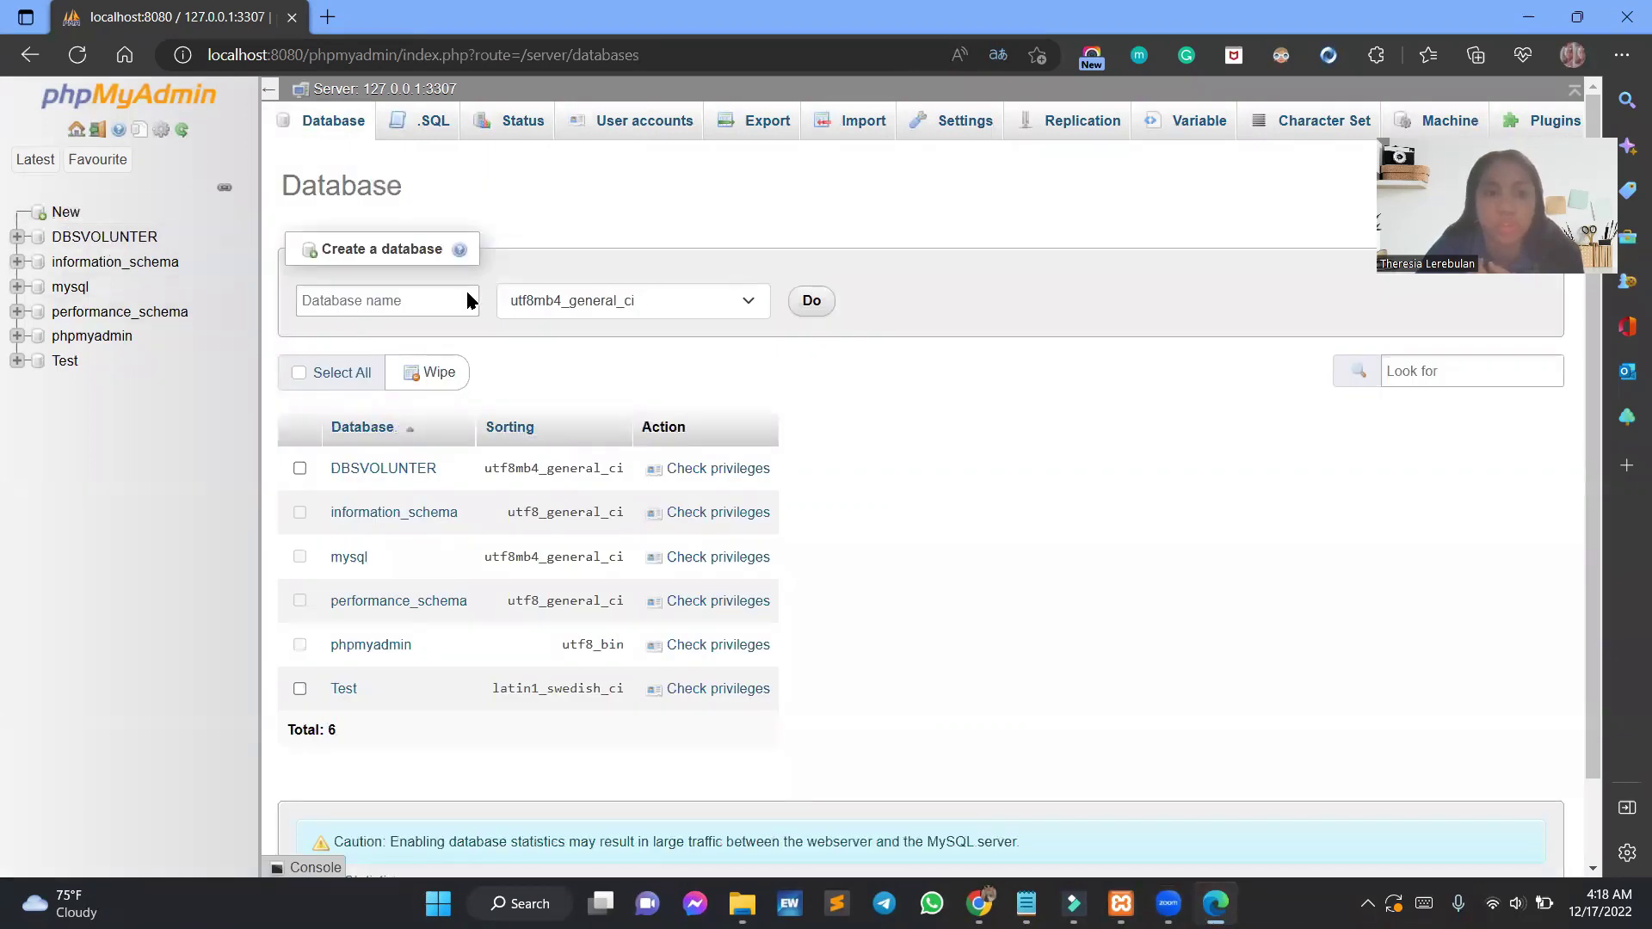
left_click(372, 302)
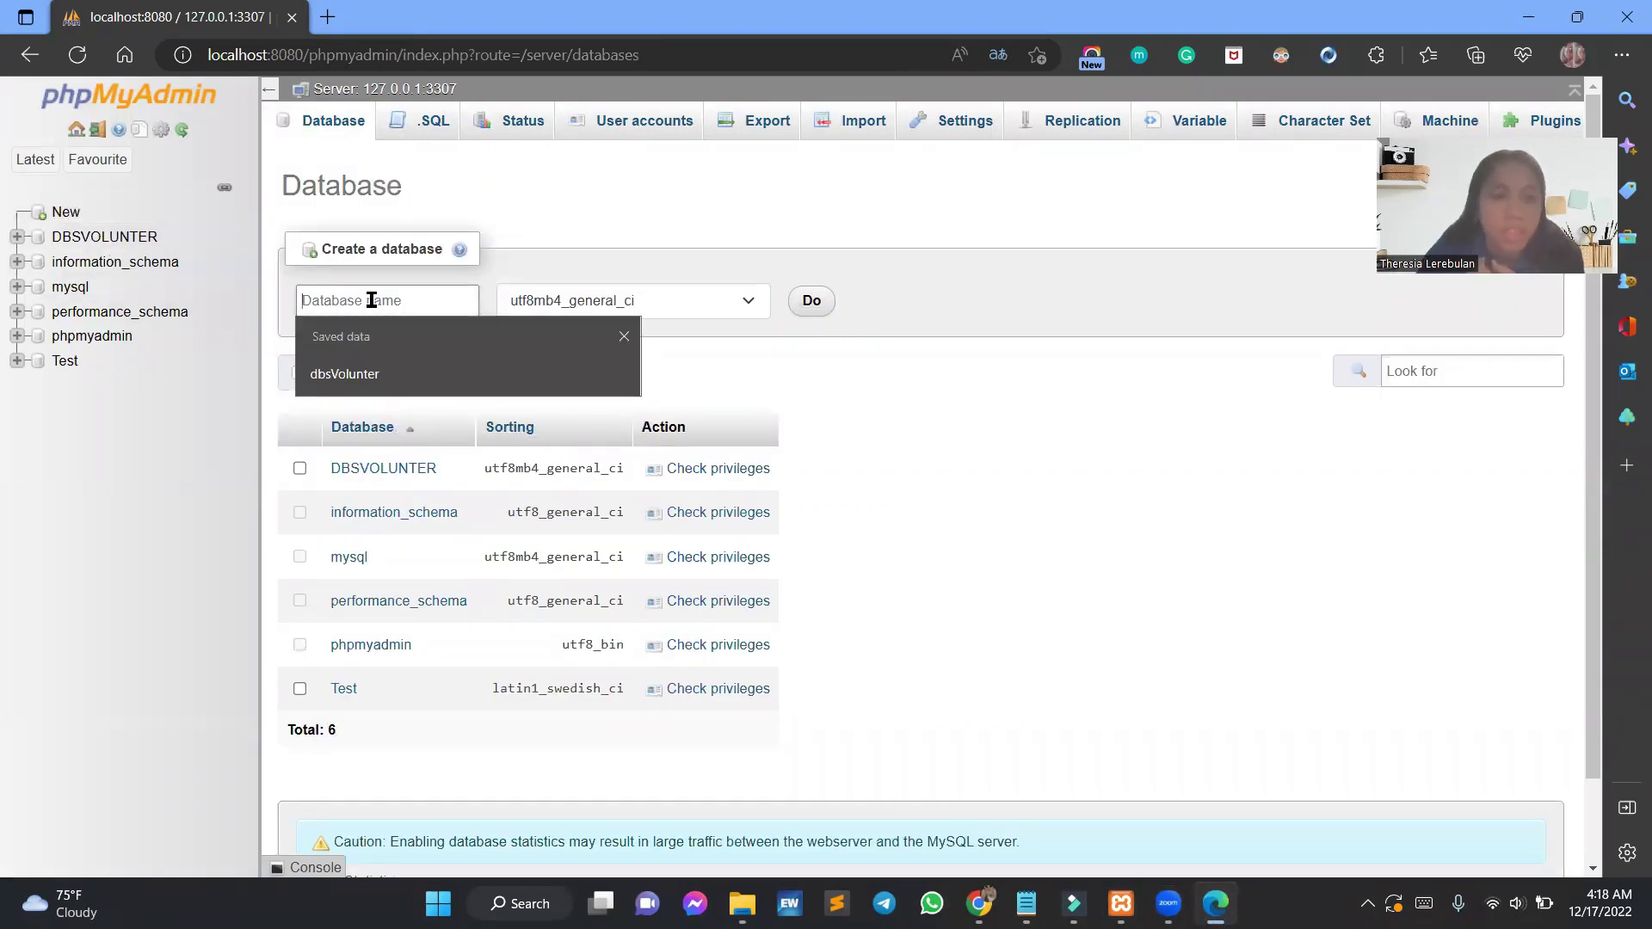
type("dbv")
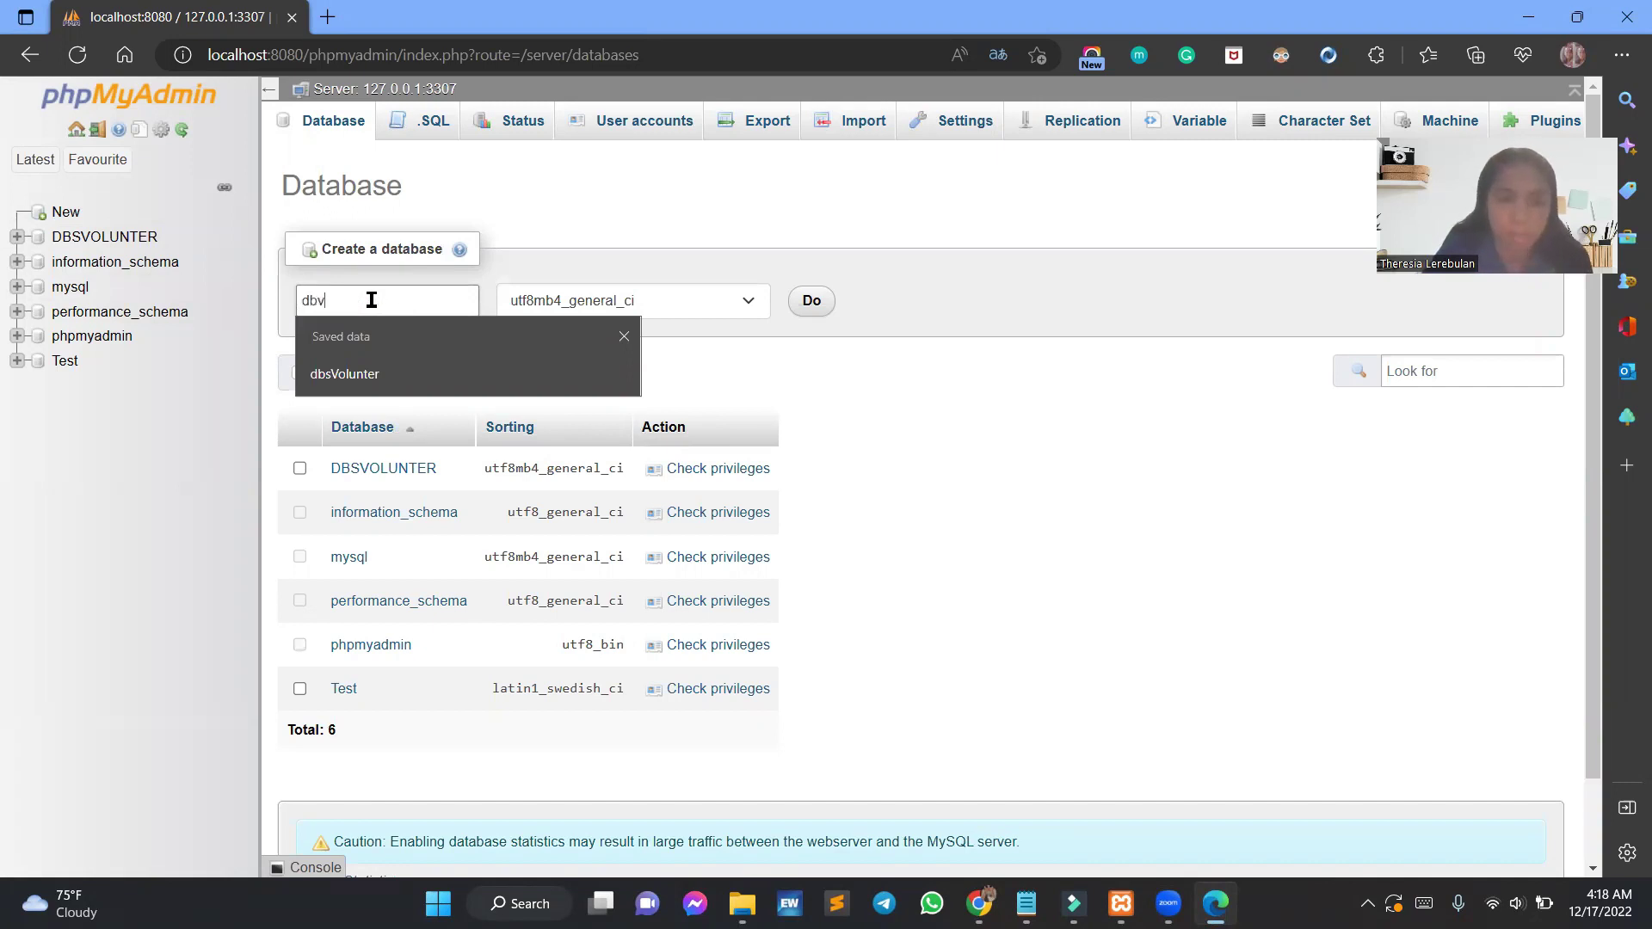
type("olunter")
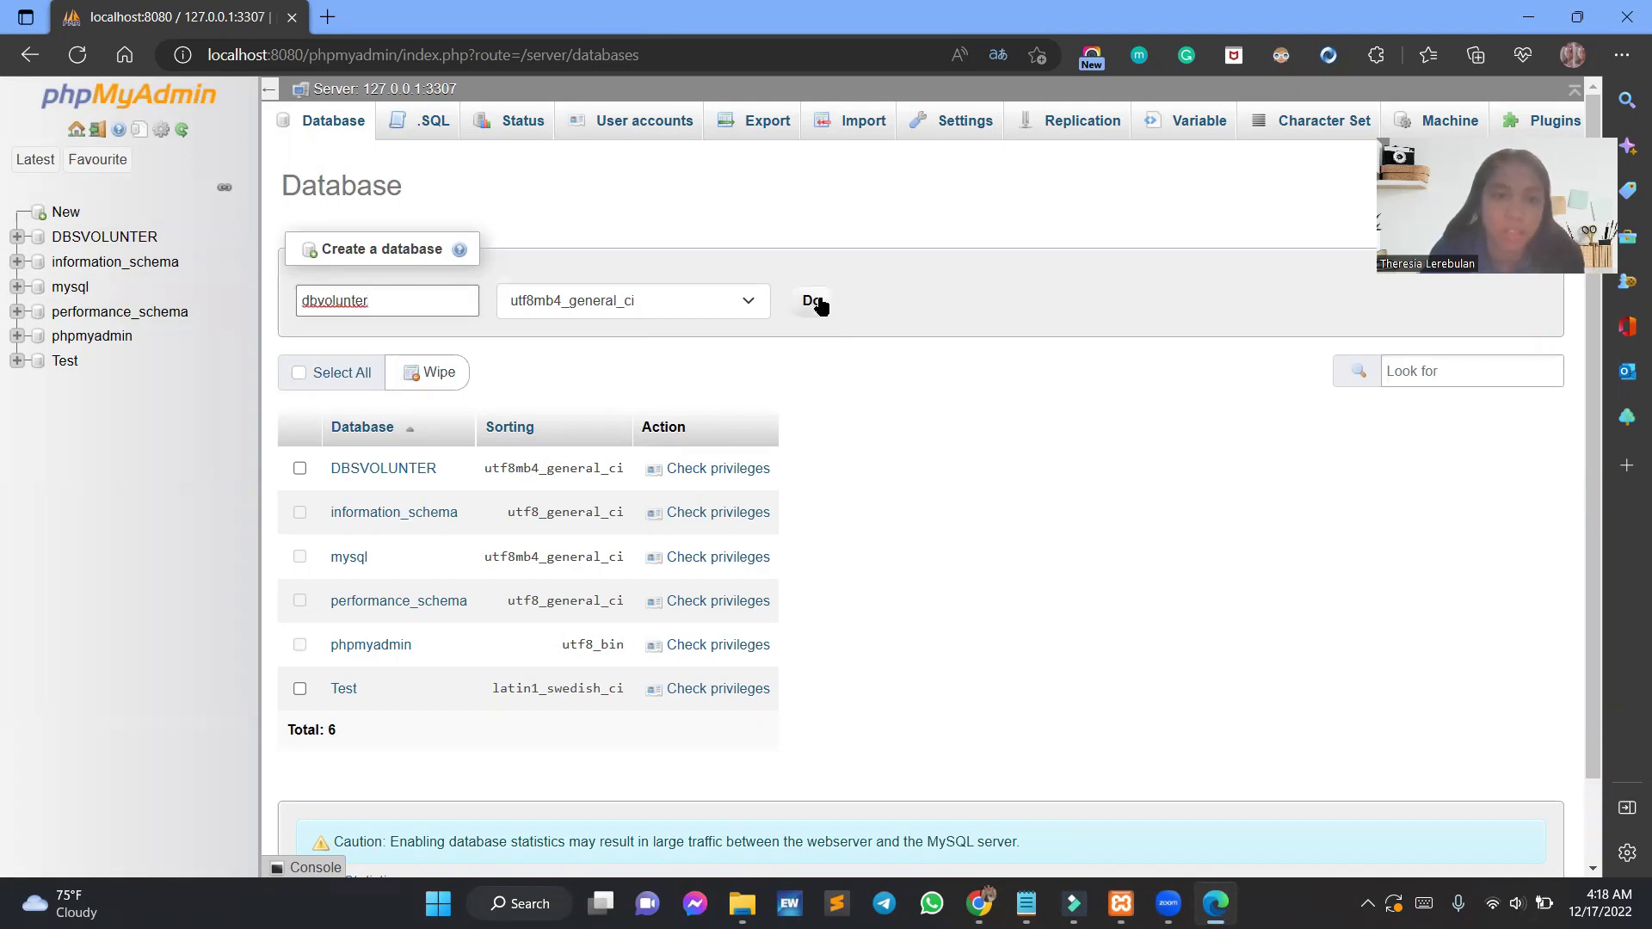
left_click(819, 306)
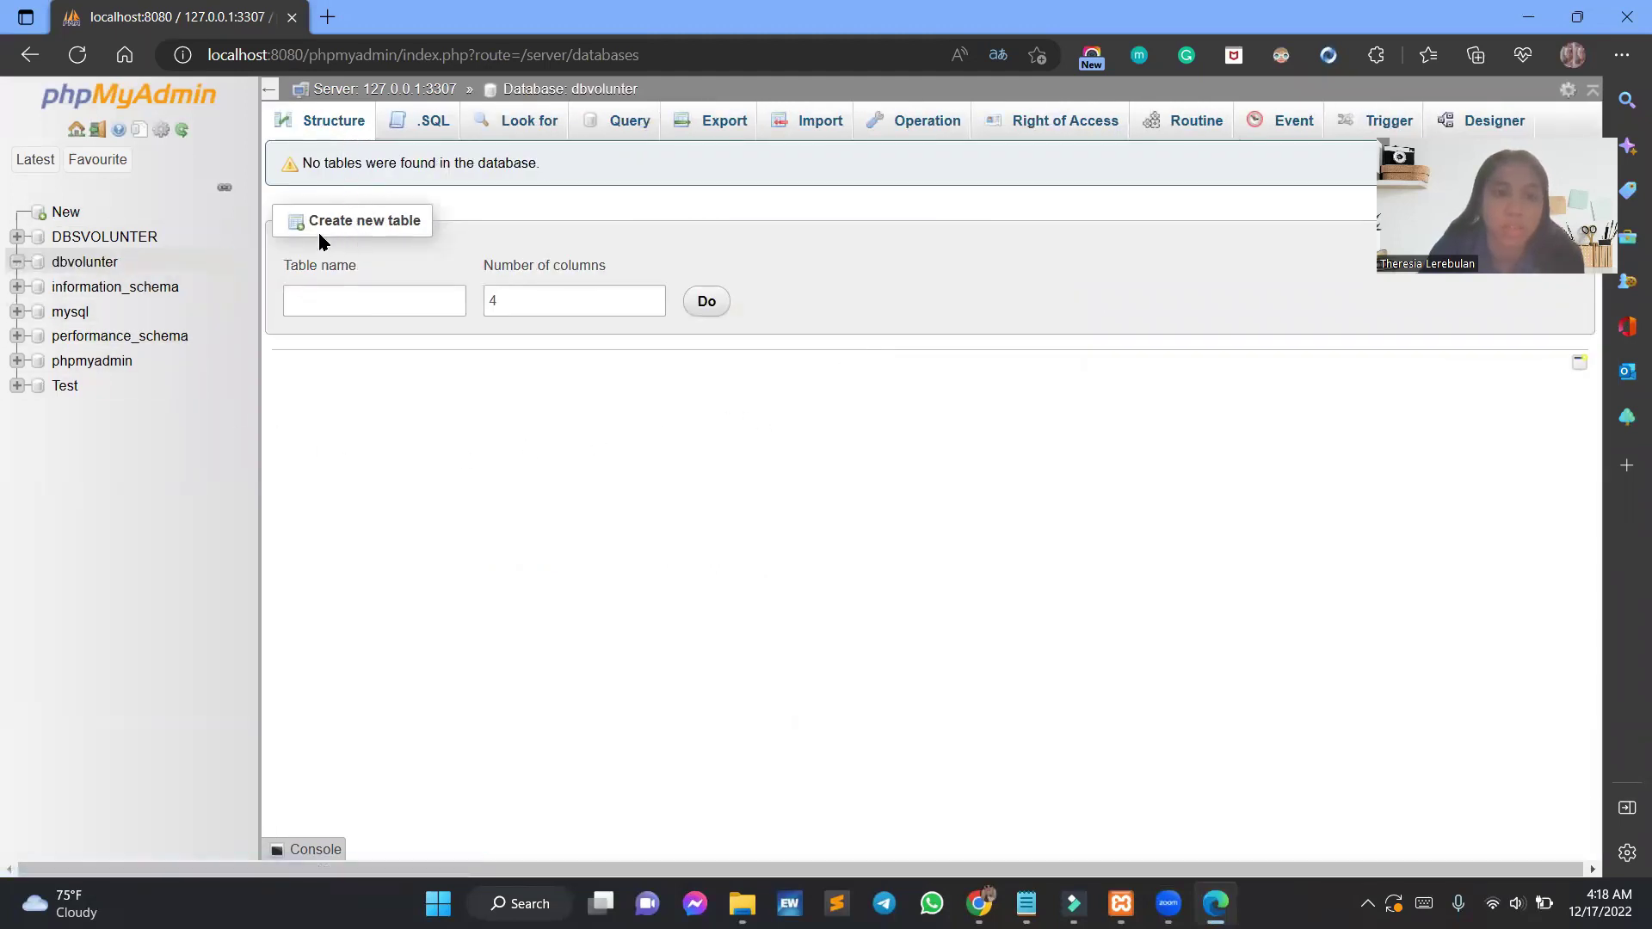
Name the new table tbvoluunter, correcting the spelling, and set it to 5 columns.
left_click(363, 300)
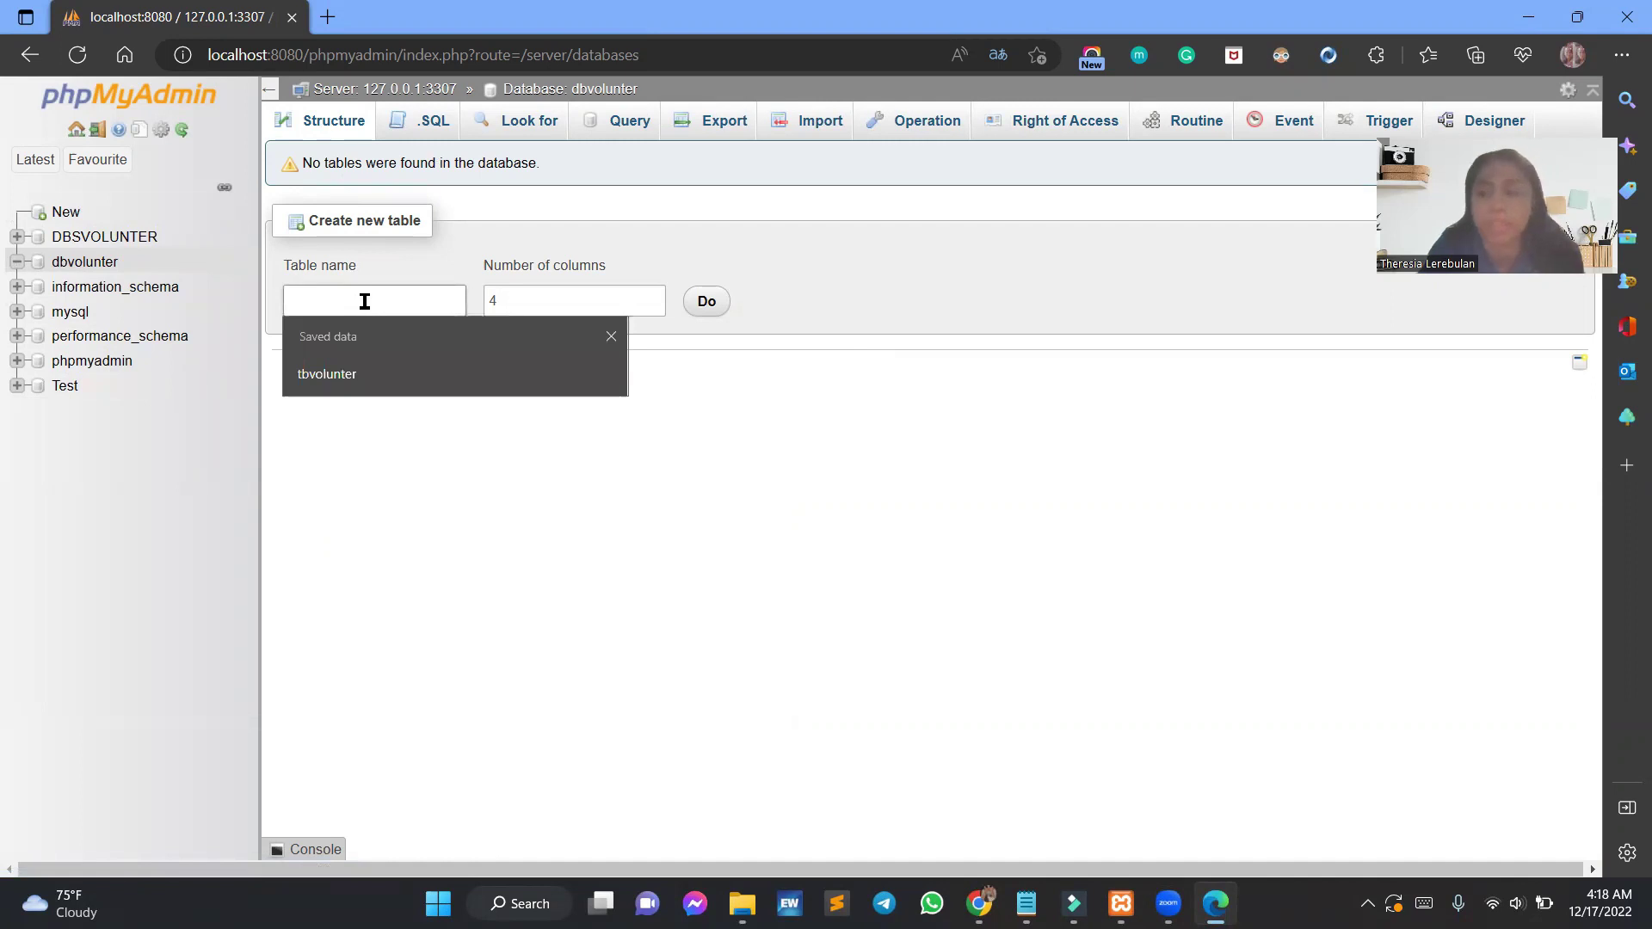
left_click(372, 376)
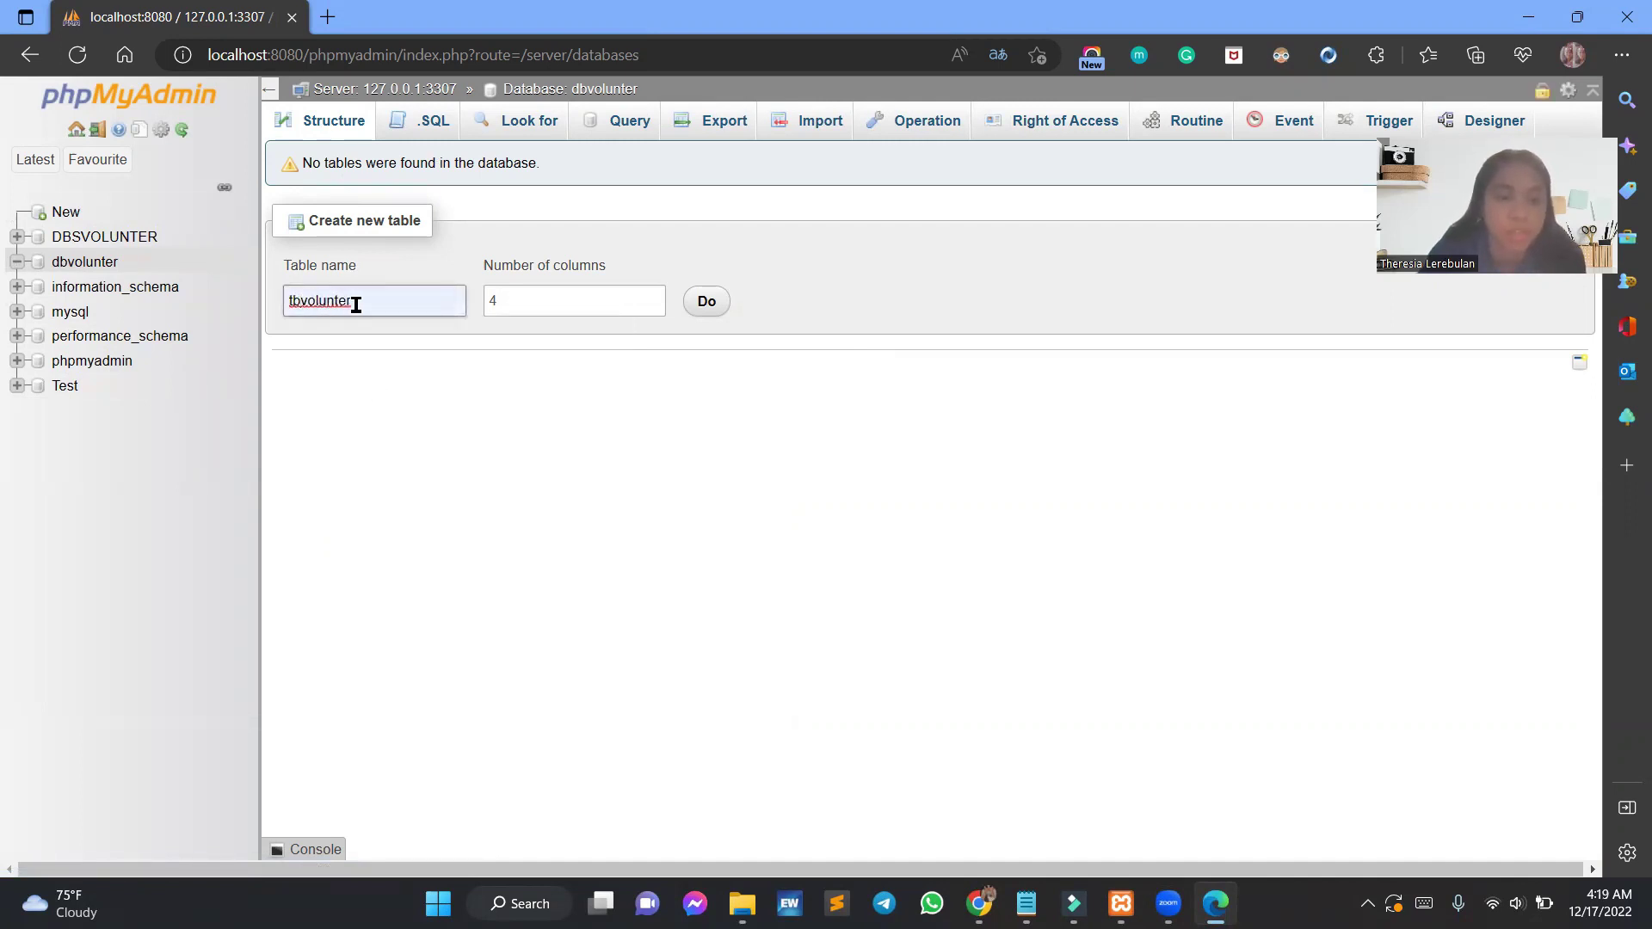
left_click(359, 303)
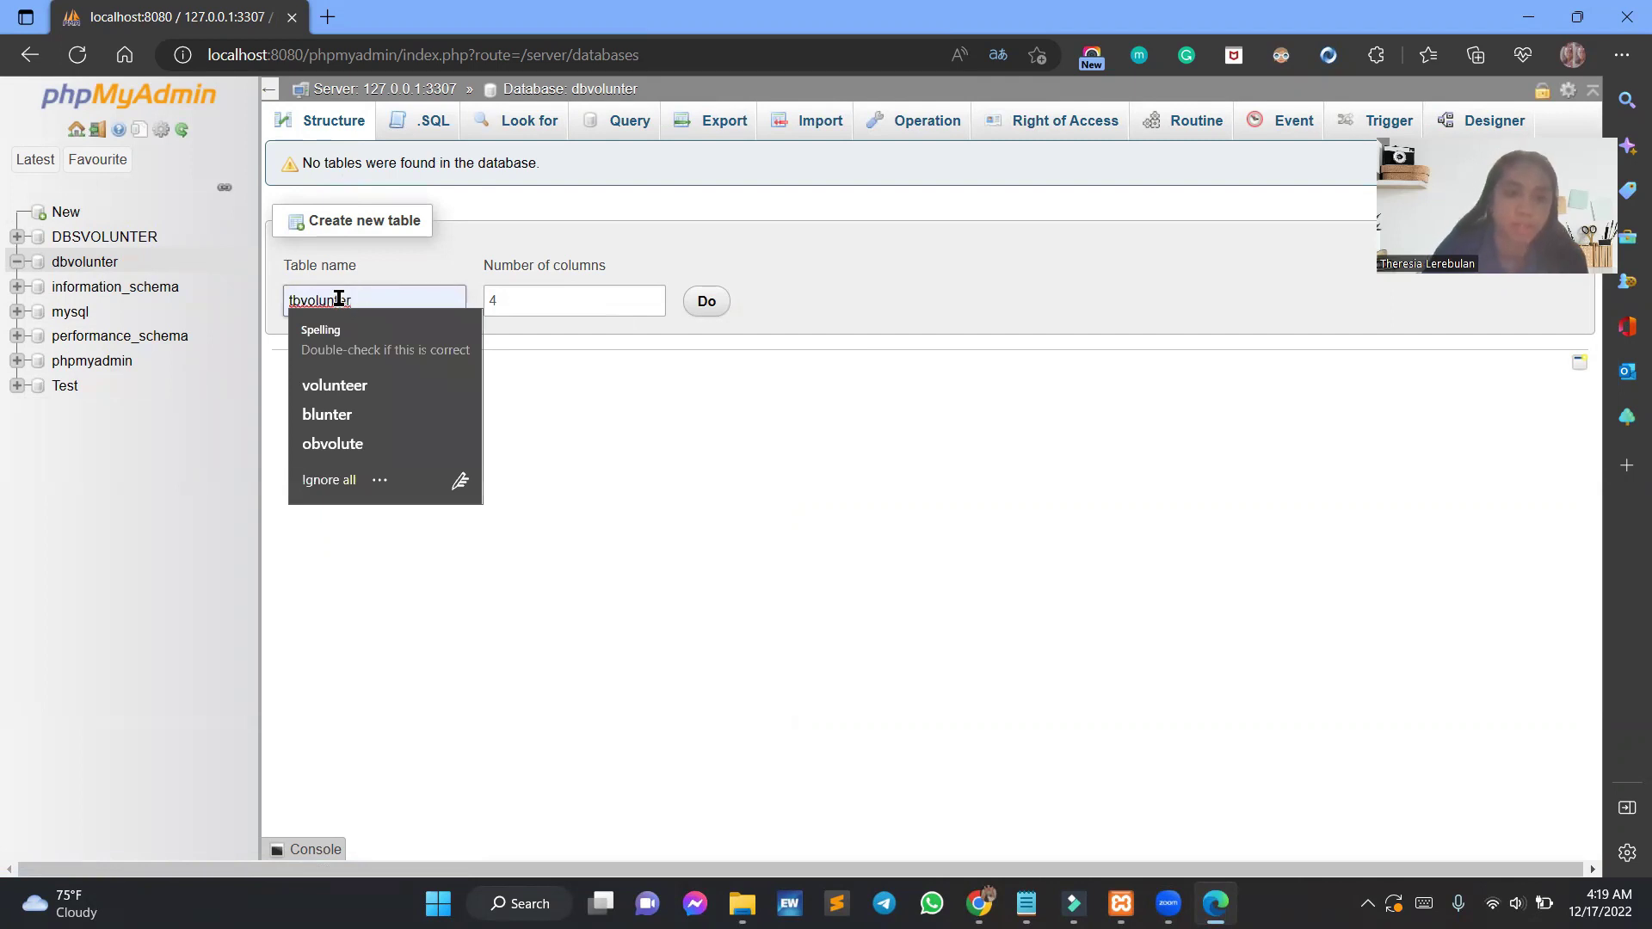
left_click(332, 295)
left_click(369, 302)
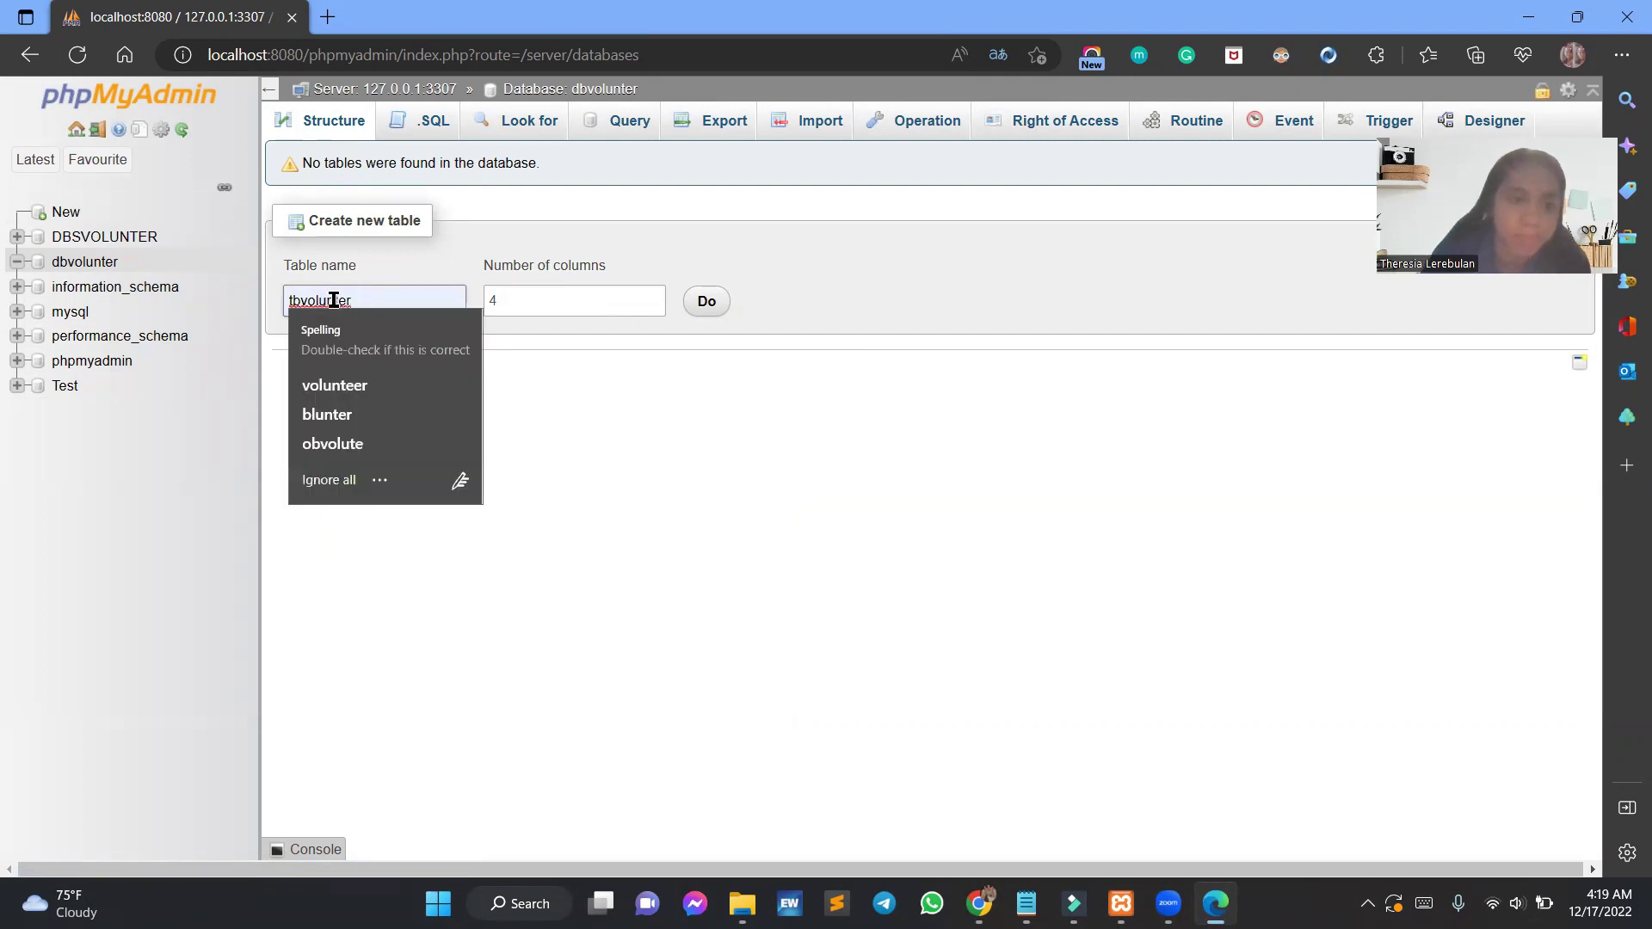
type("u")
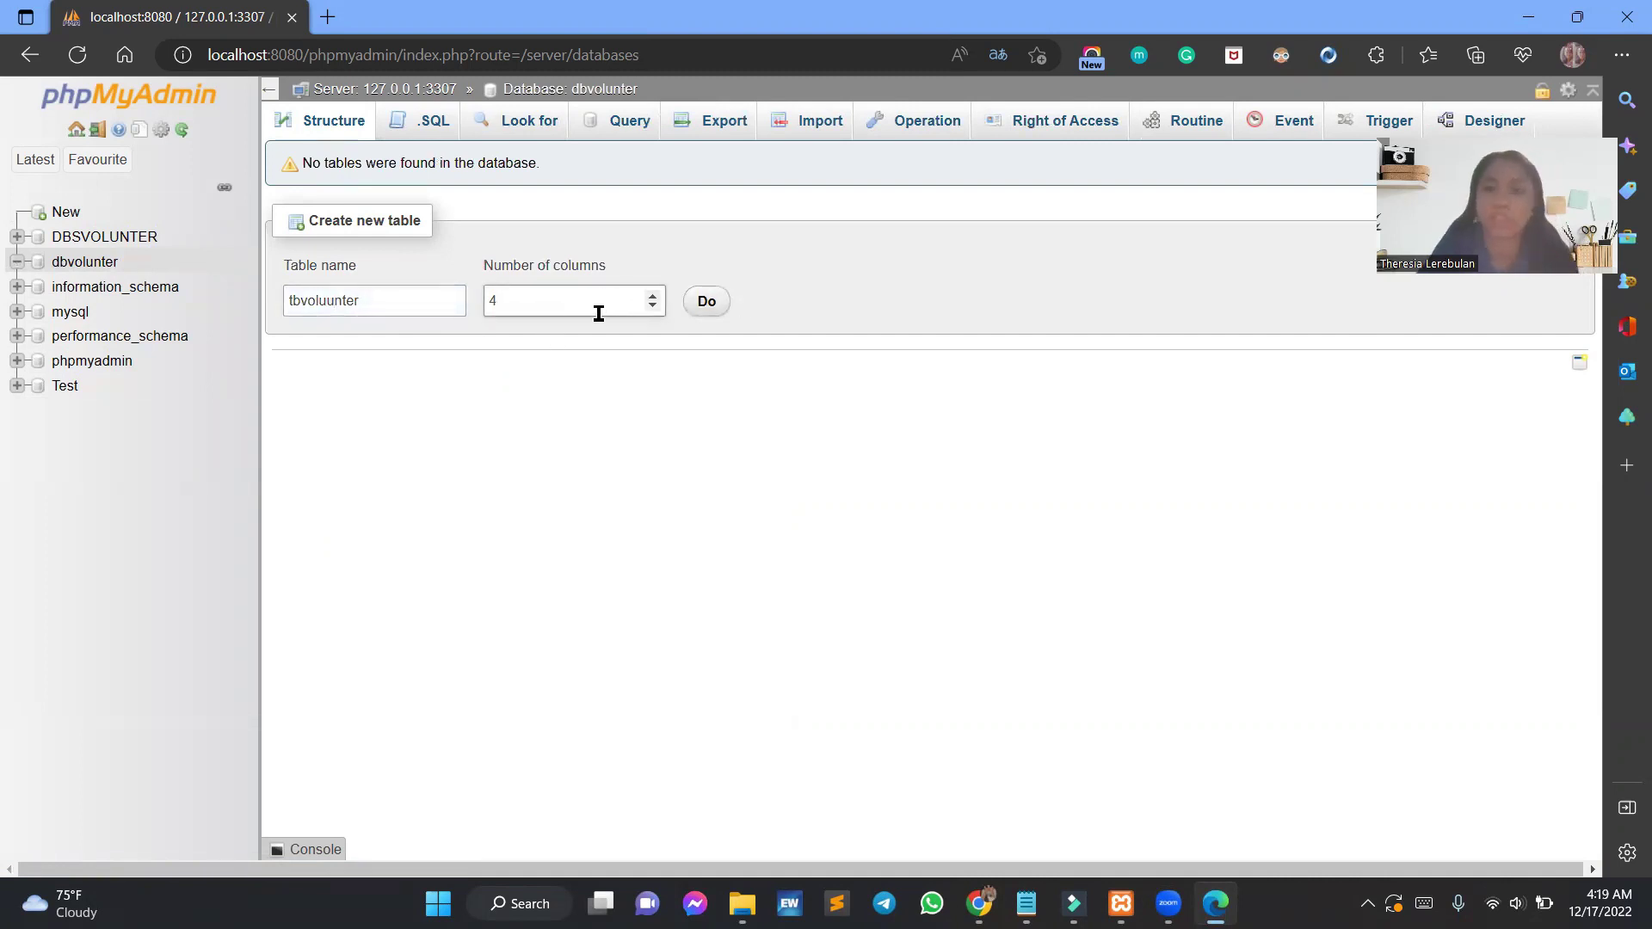
left_click_drag(495, 305, 478, 308)
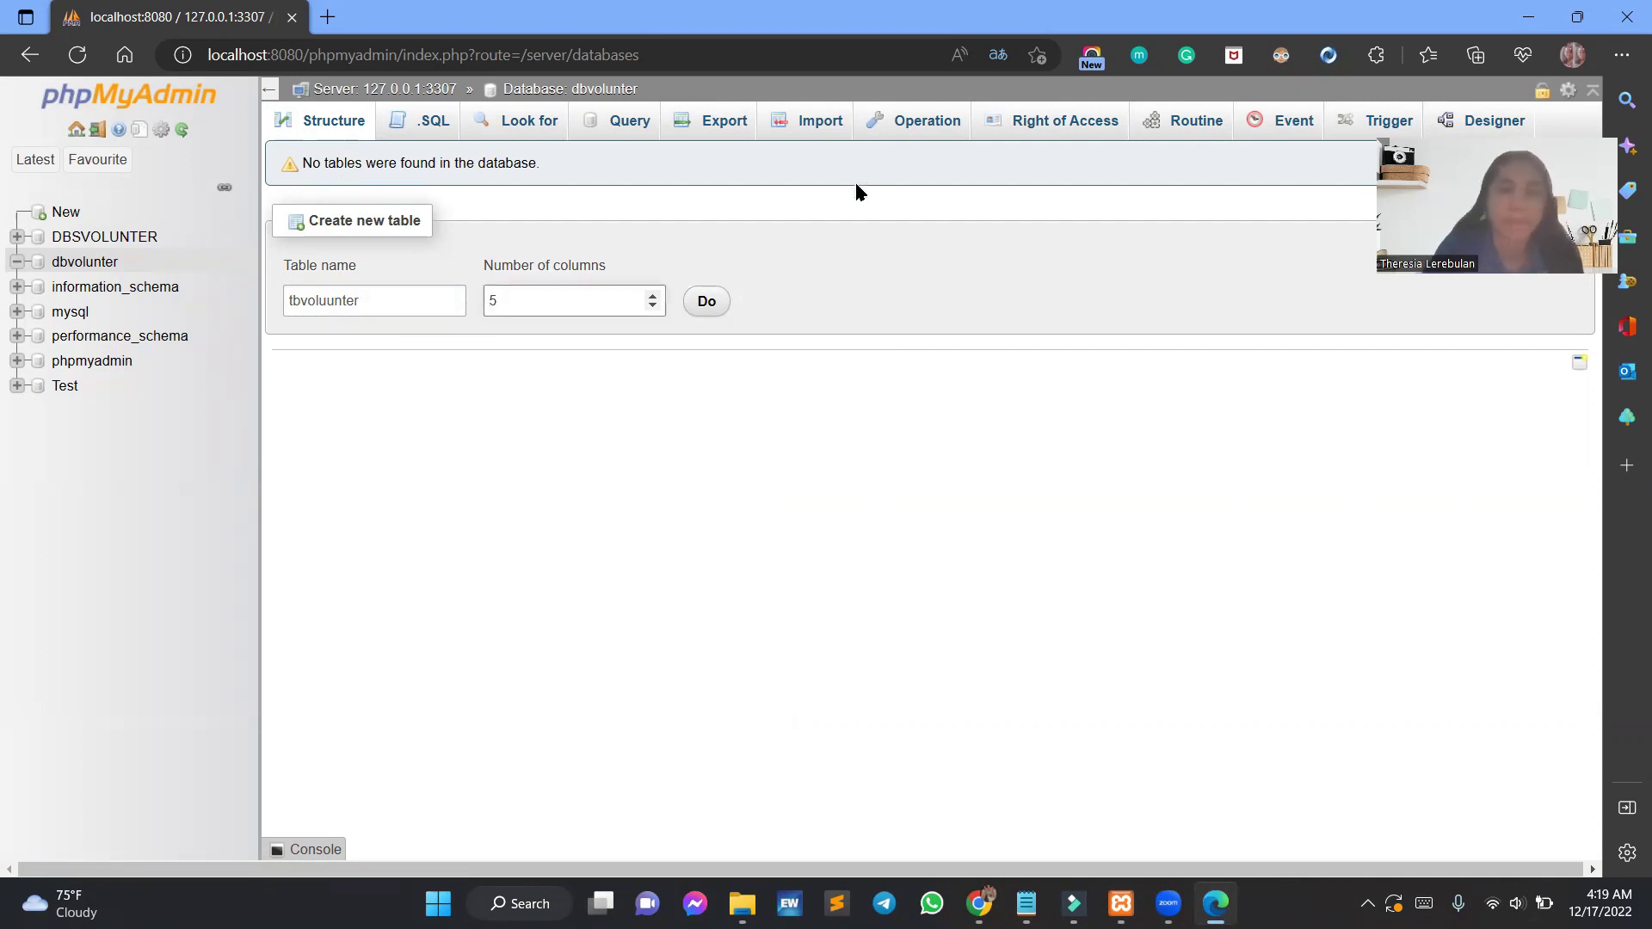
left_click(707, 303)
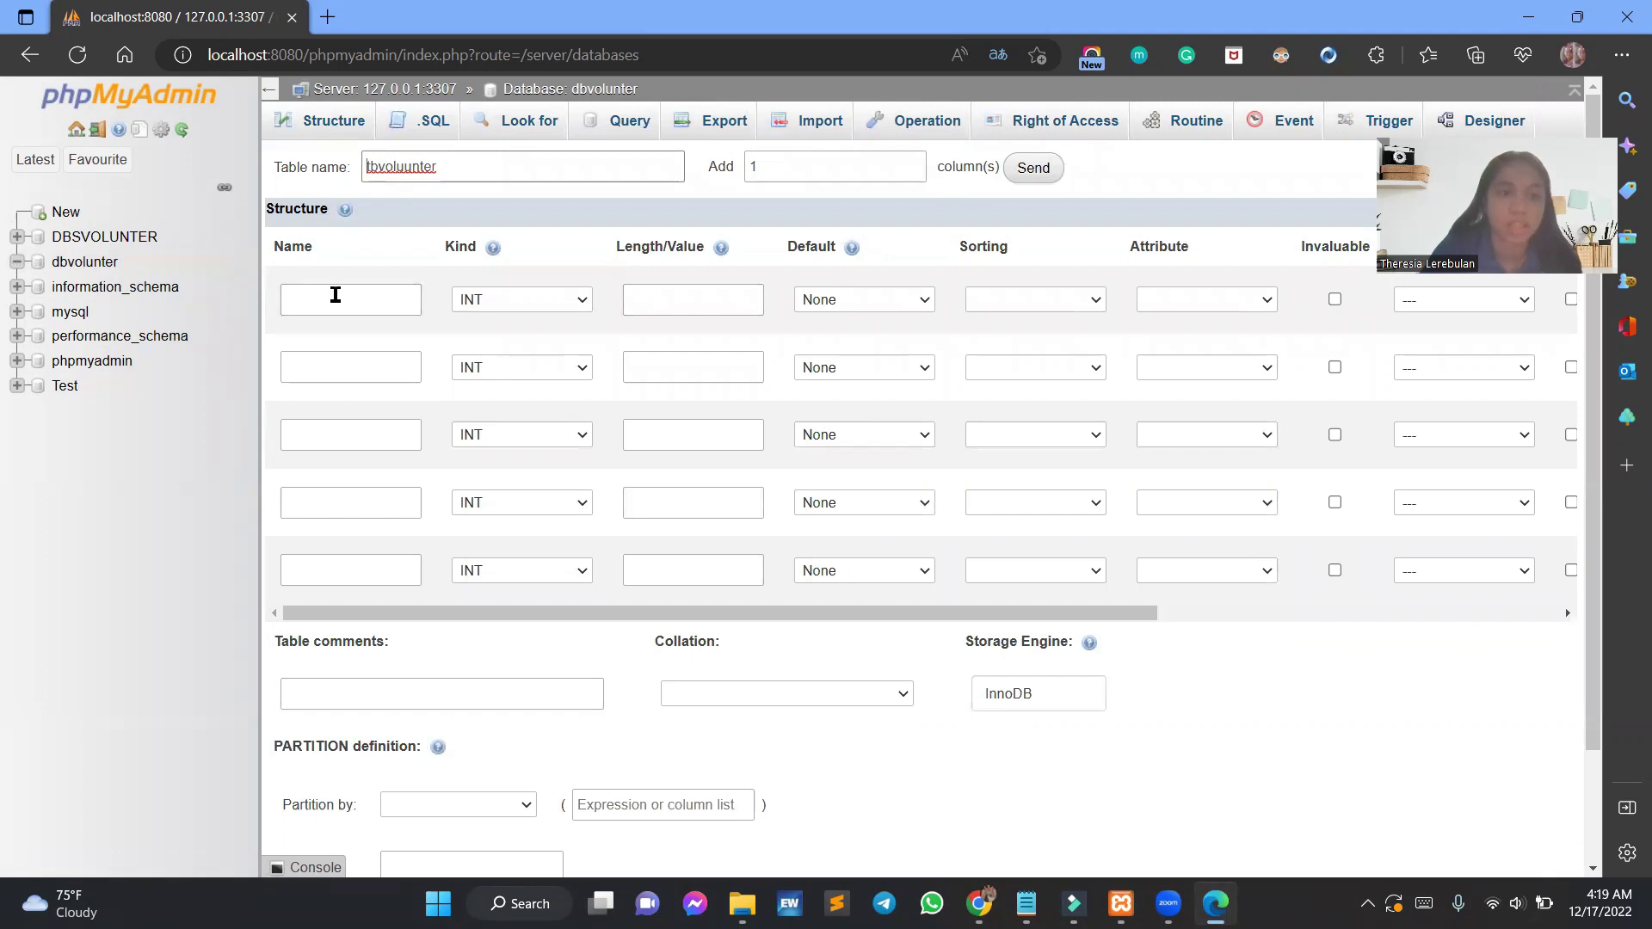
Name the five columns Nomor_Voluunter, Nama_Voluunter, Jenis Kelamin, Agama and Alamat.
left_click_drag(496, 619, 428, 612)
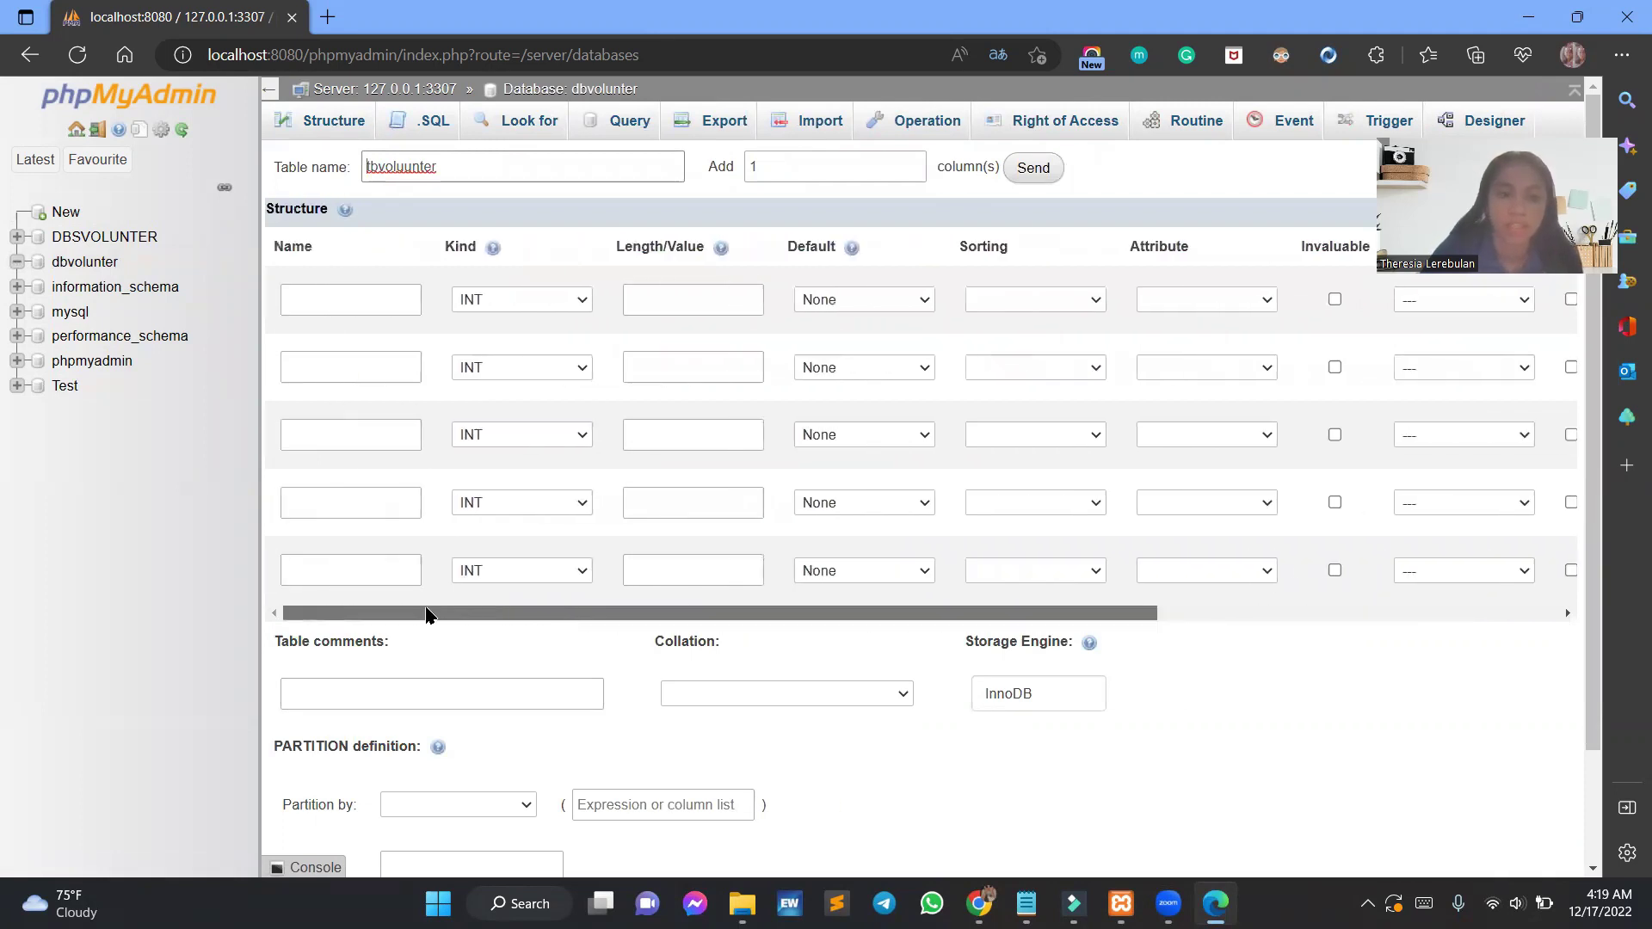
left_click(393, 296)
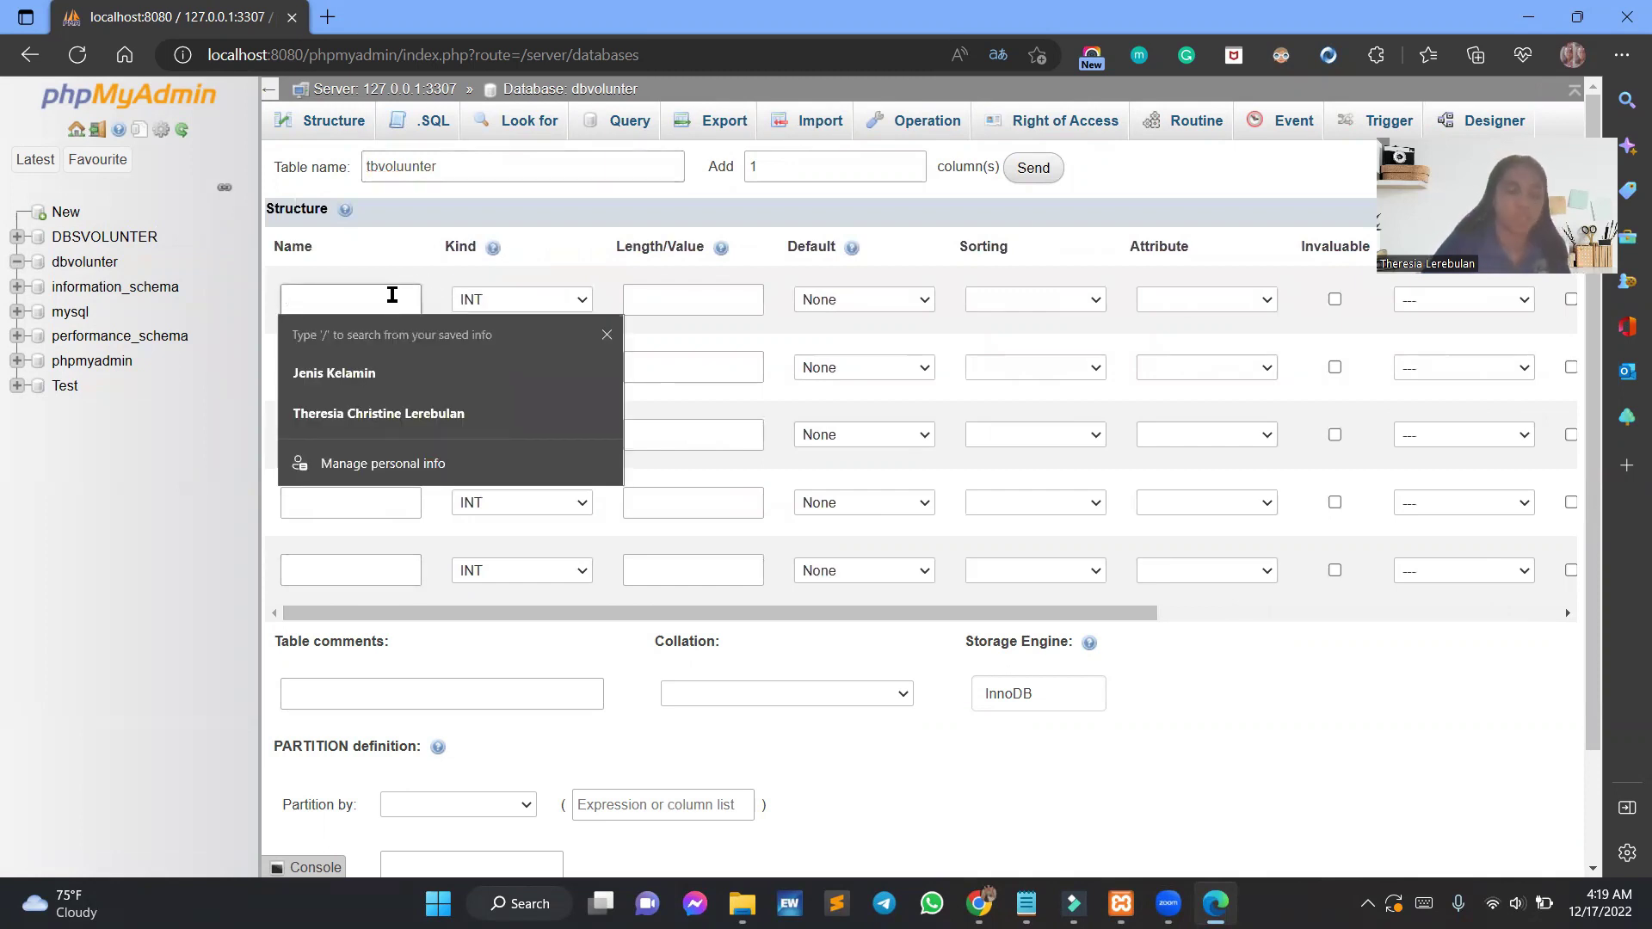
type("Nomor_Vol")
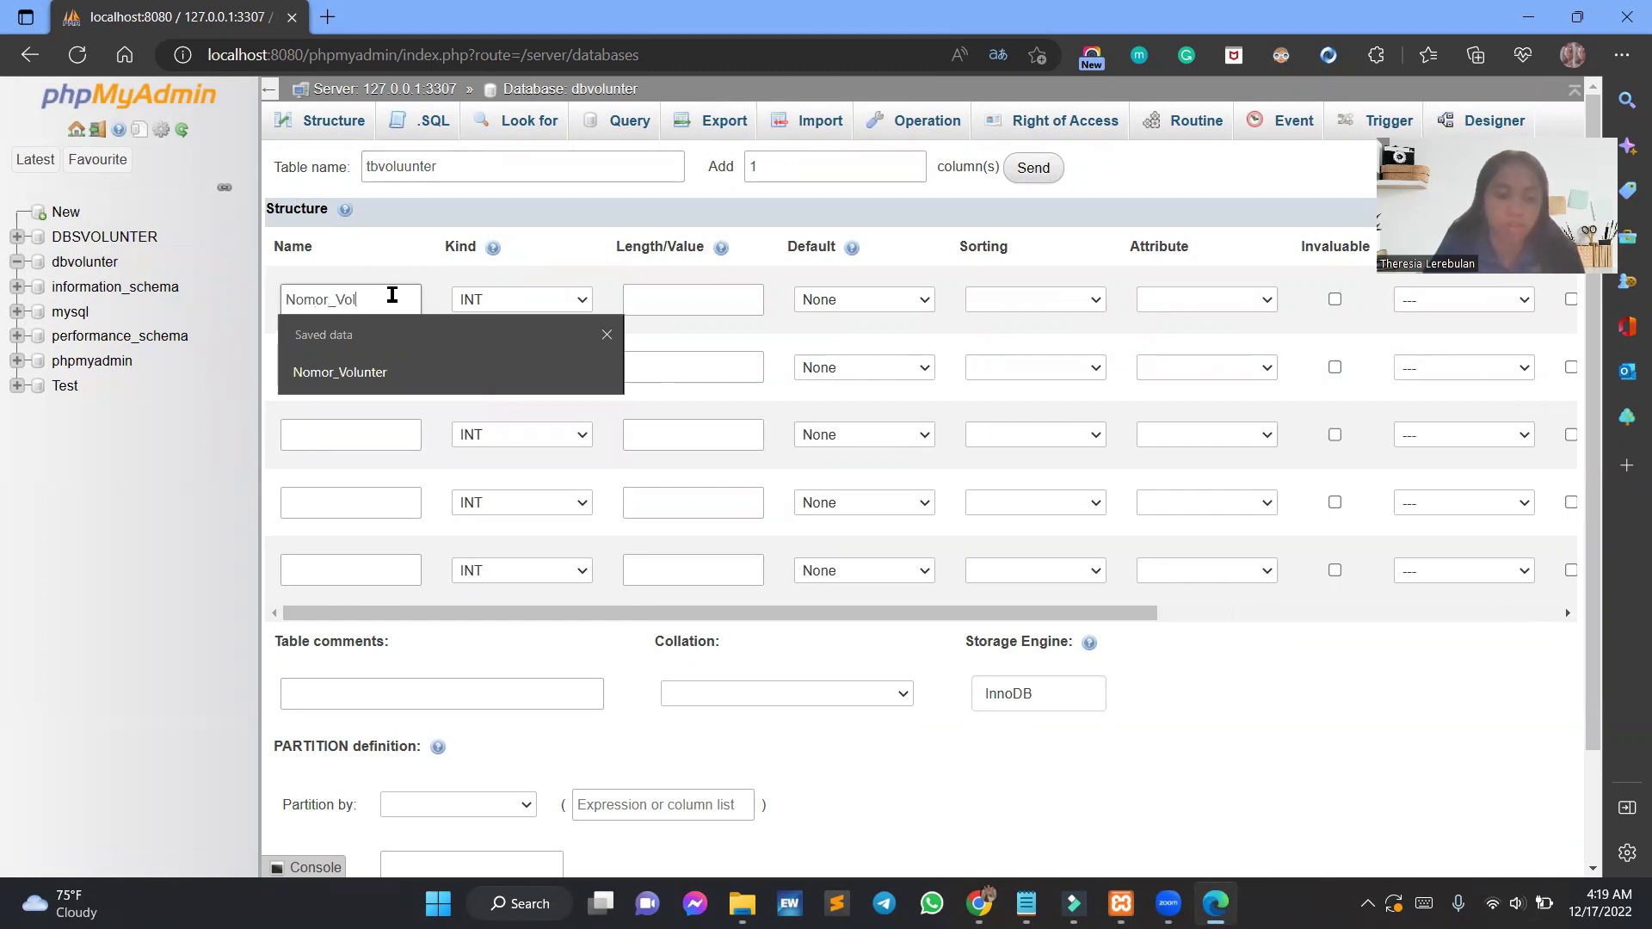
type("uunte")
left_click(358, 366)
type("Nama")
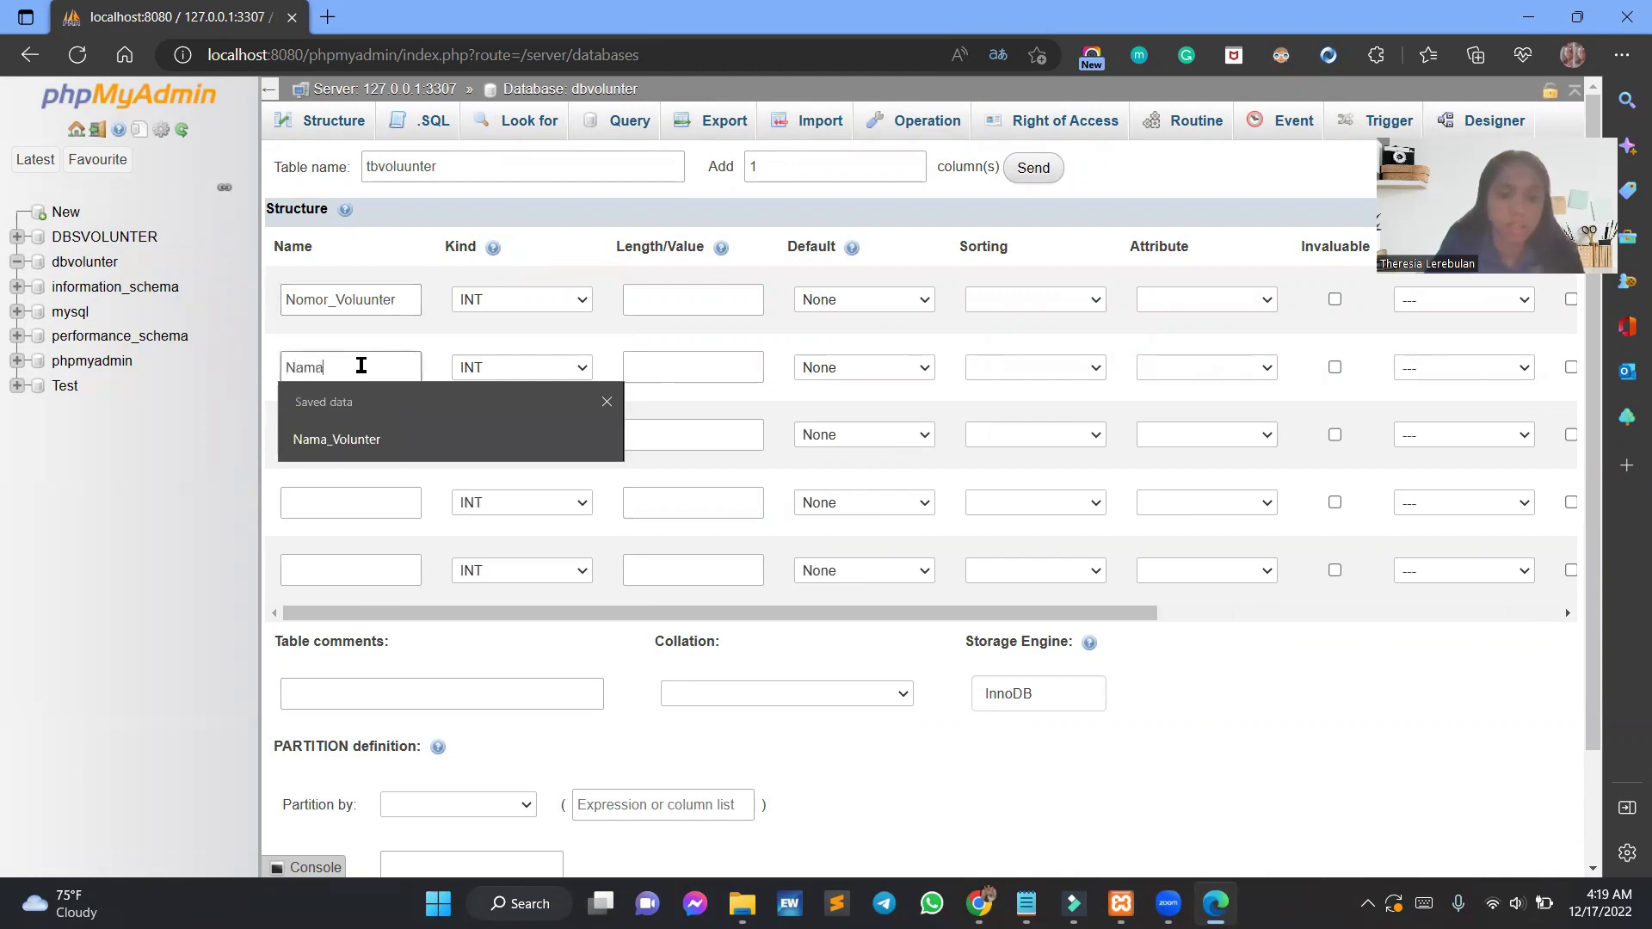
type("_Voluunter")
left_click(386, 419)
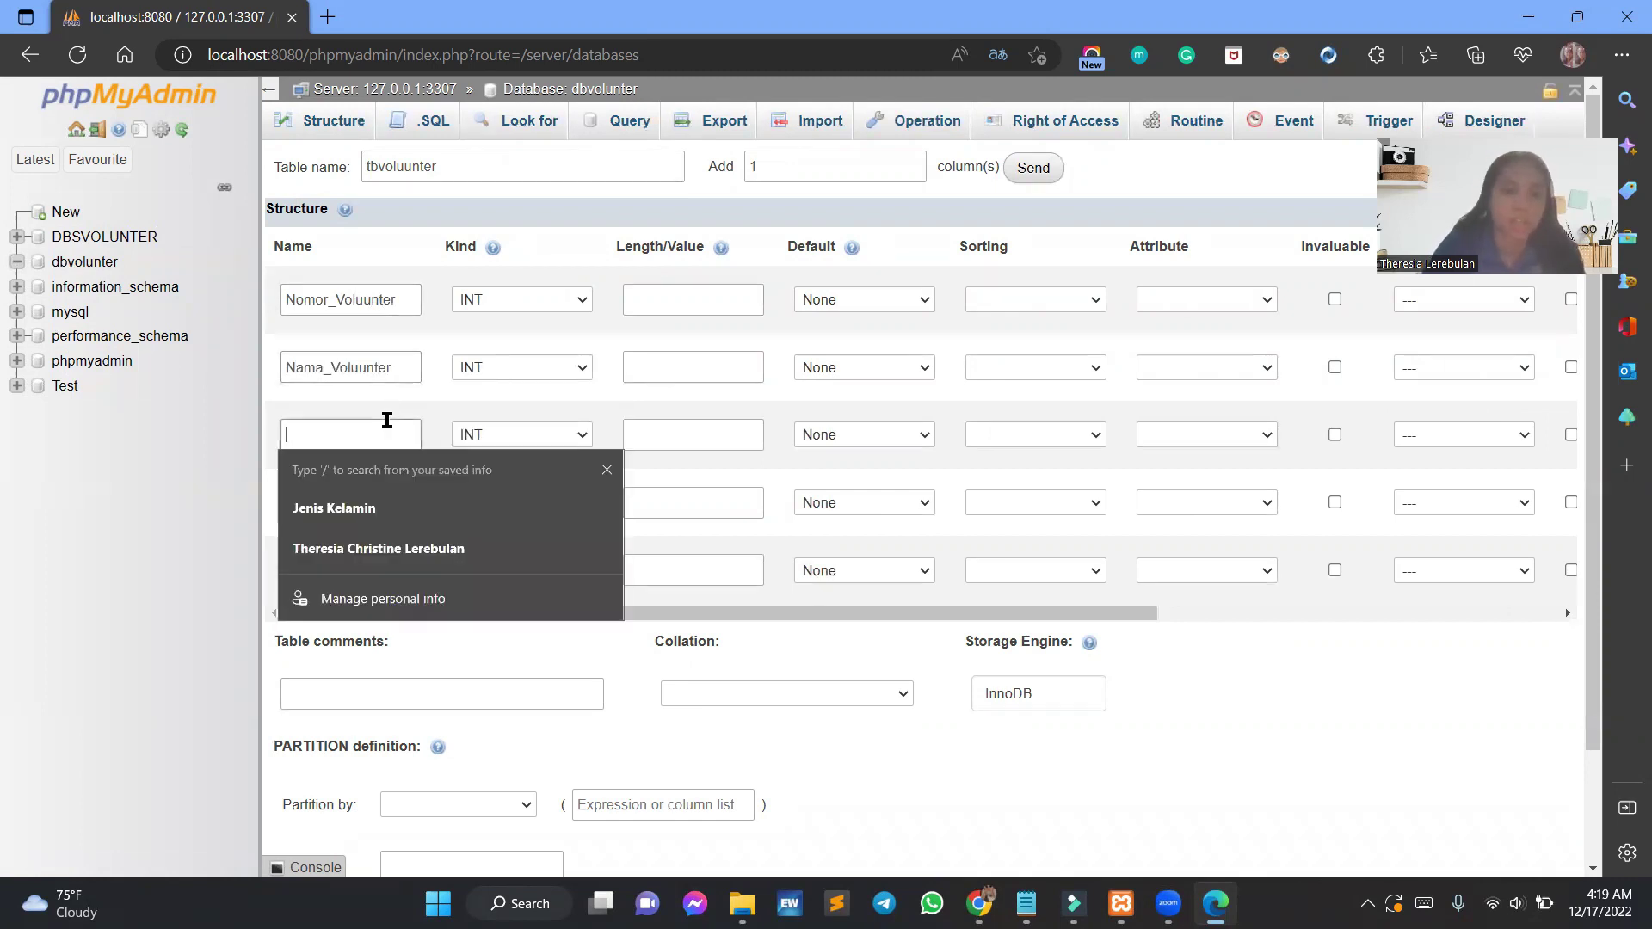
type("Jenis Kelamin")
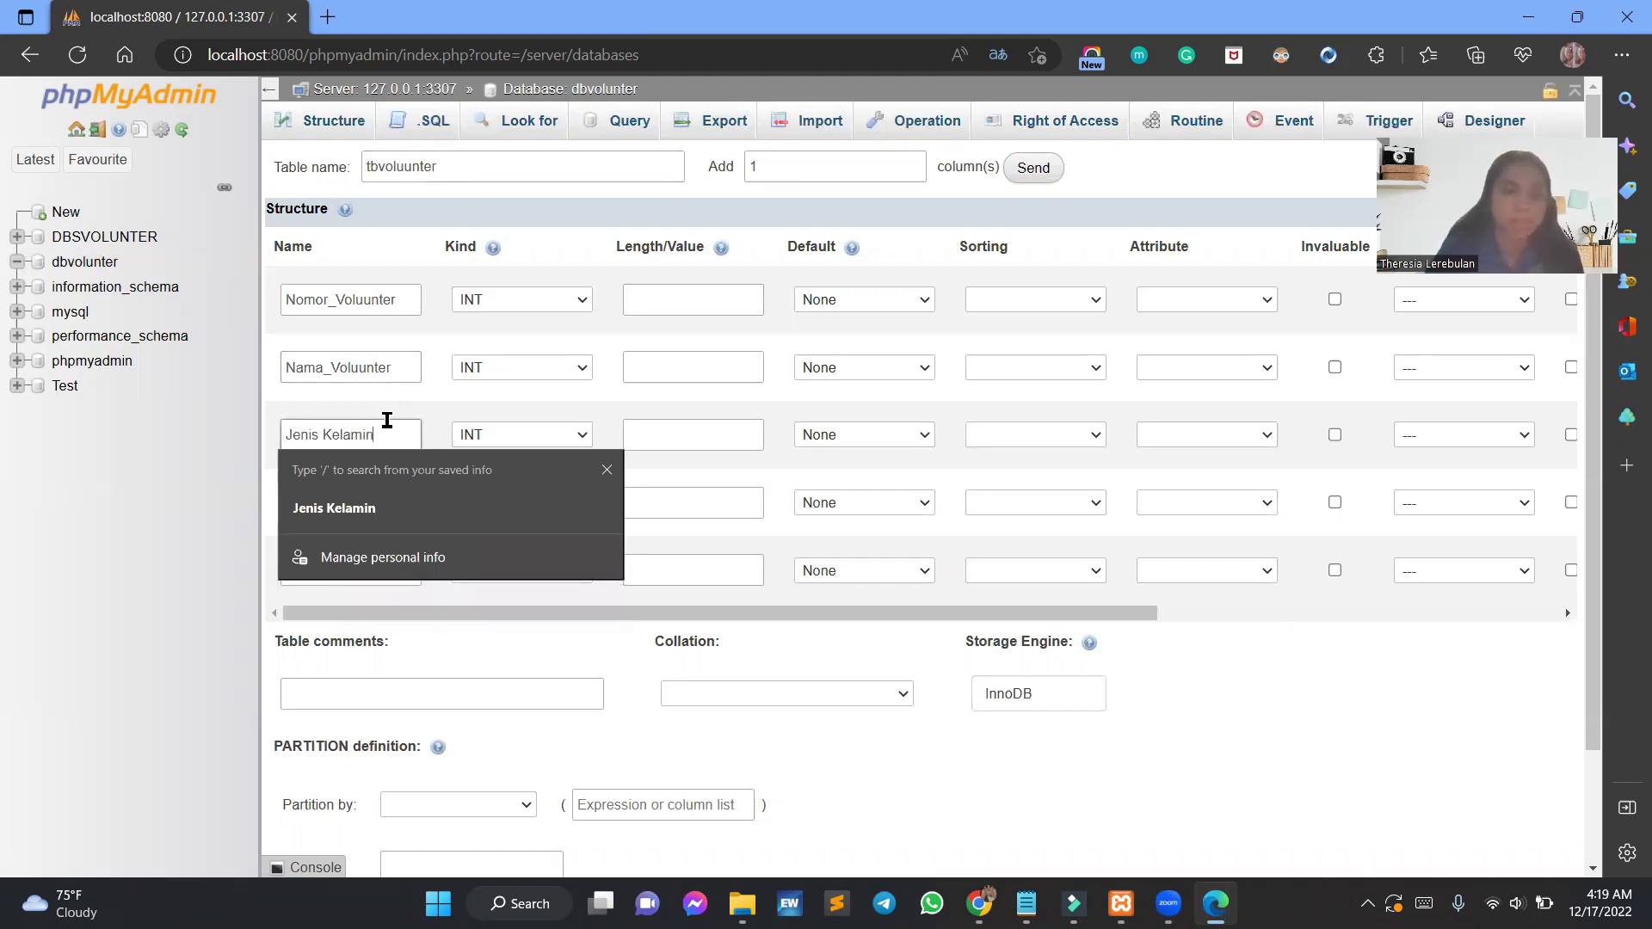
left_click(412, 436)
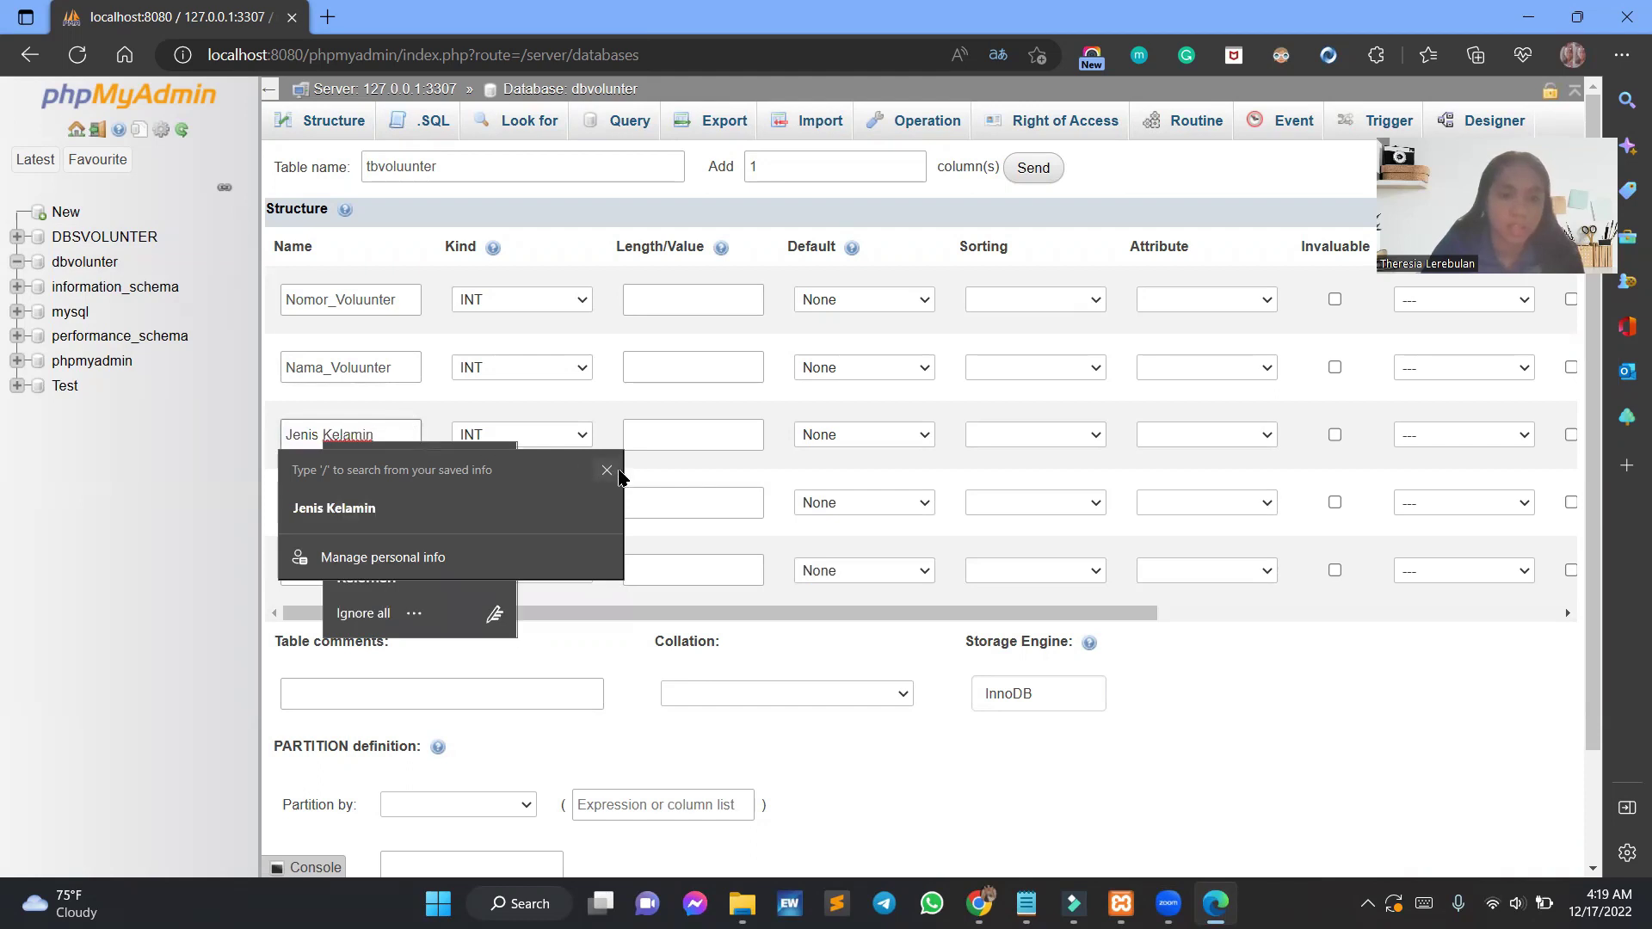
left_click(607, 470)
left_click(287, 511)
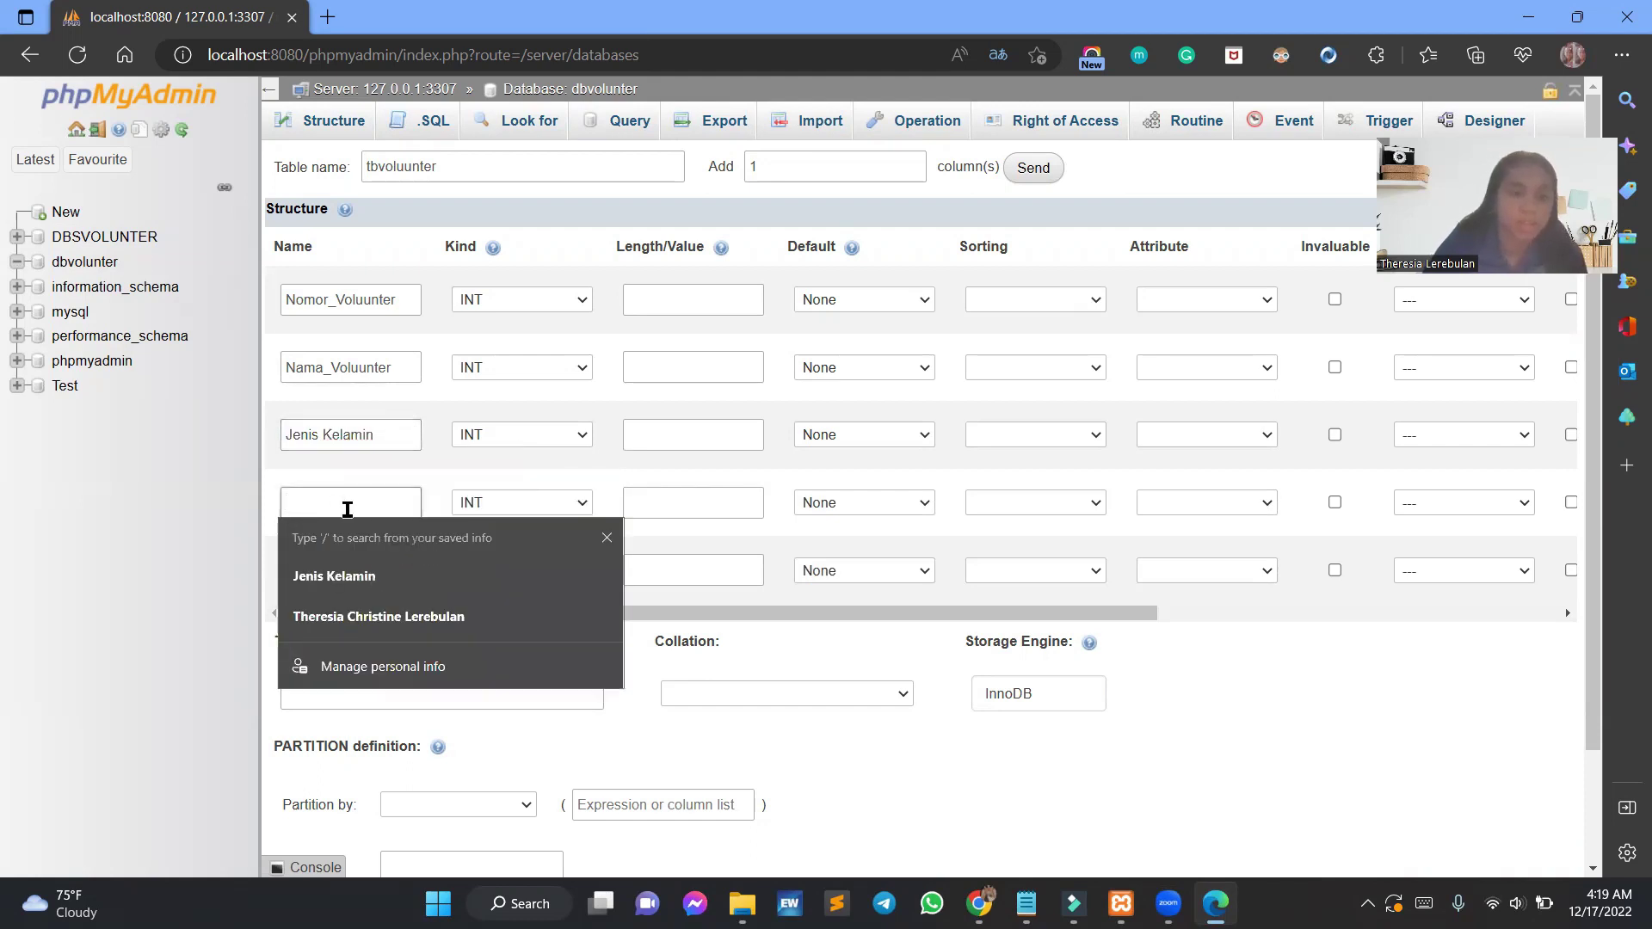
type("Agama")
left_click(388, 572)
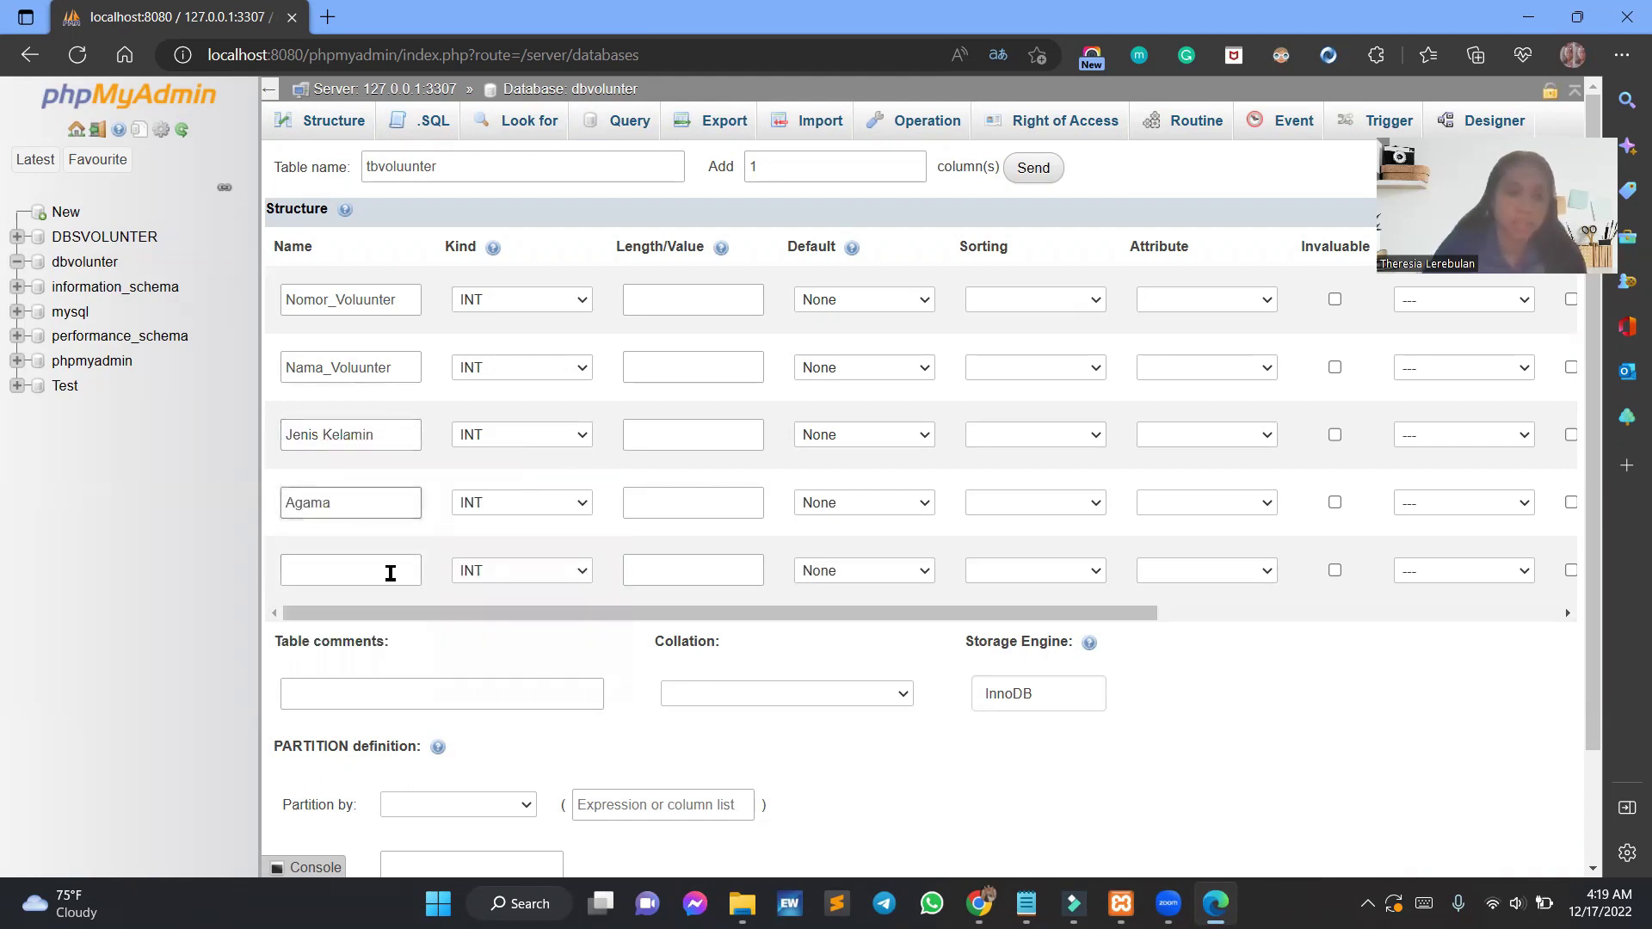
type("Alamat")
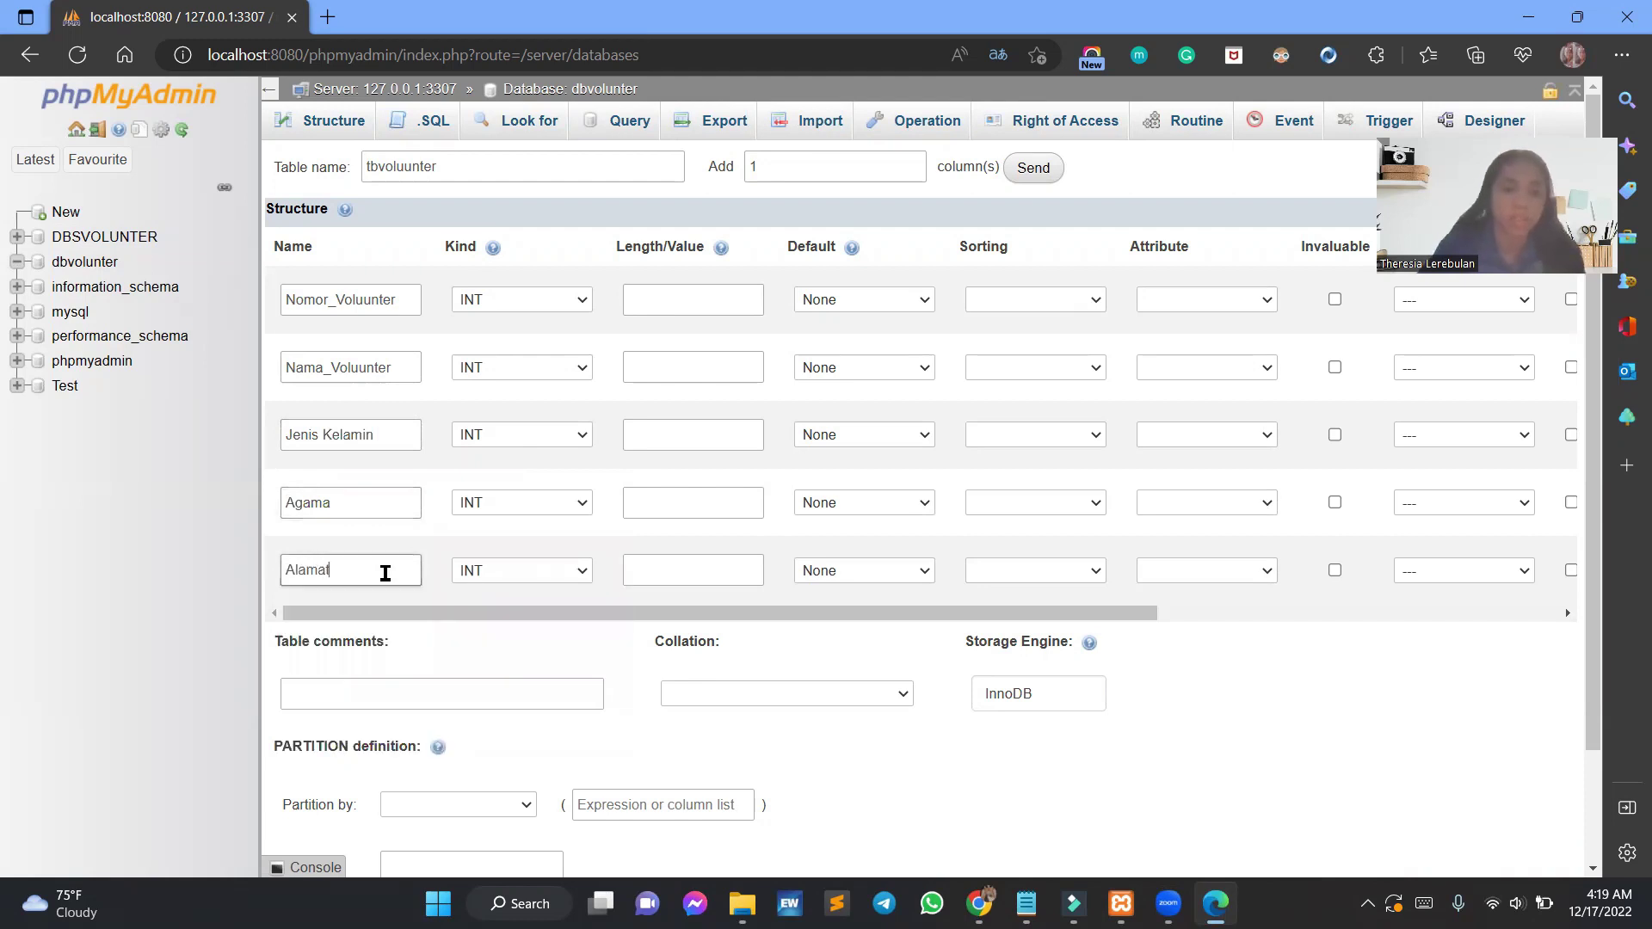
Set the type of all five columns, including Alamat, to VARCHAR.
left_click(541, 300)
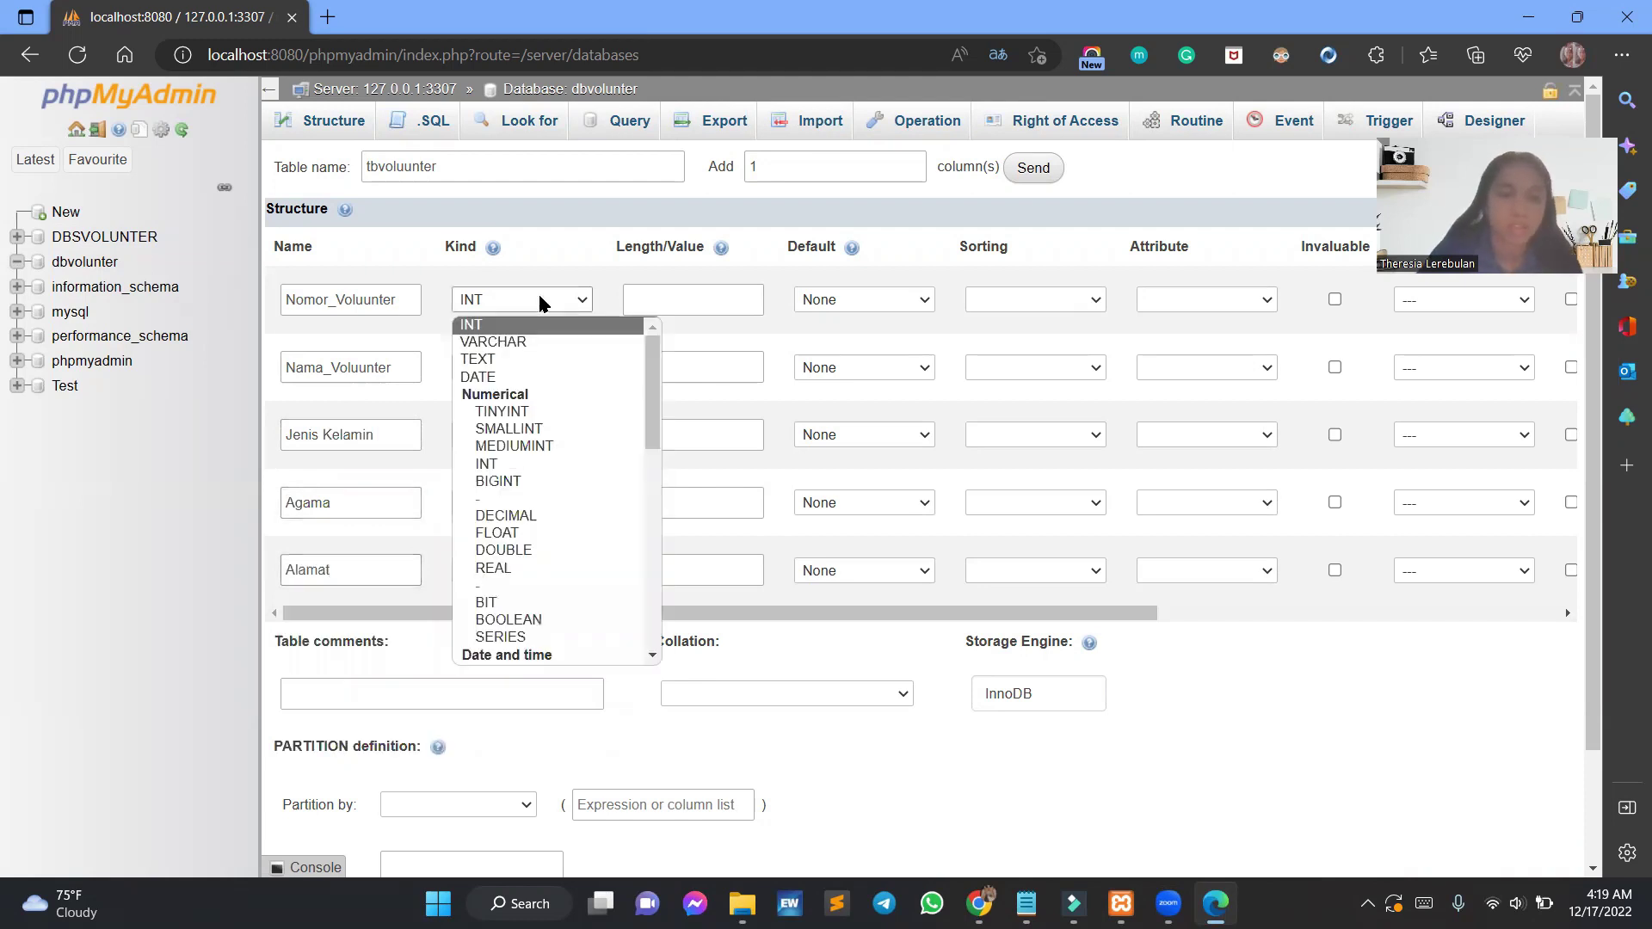
left_click(558, 343)
left_click(560, 373)
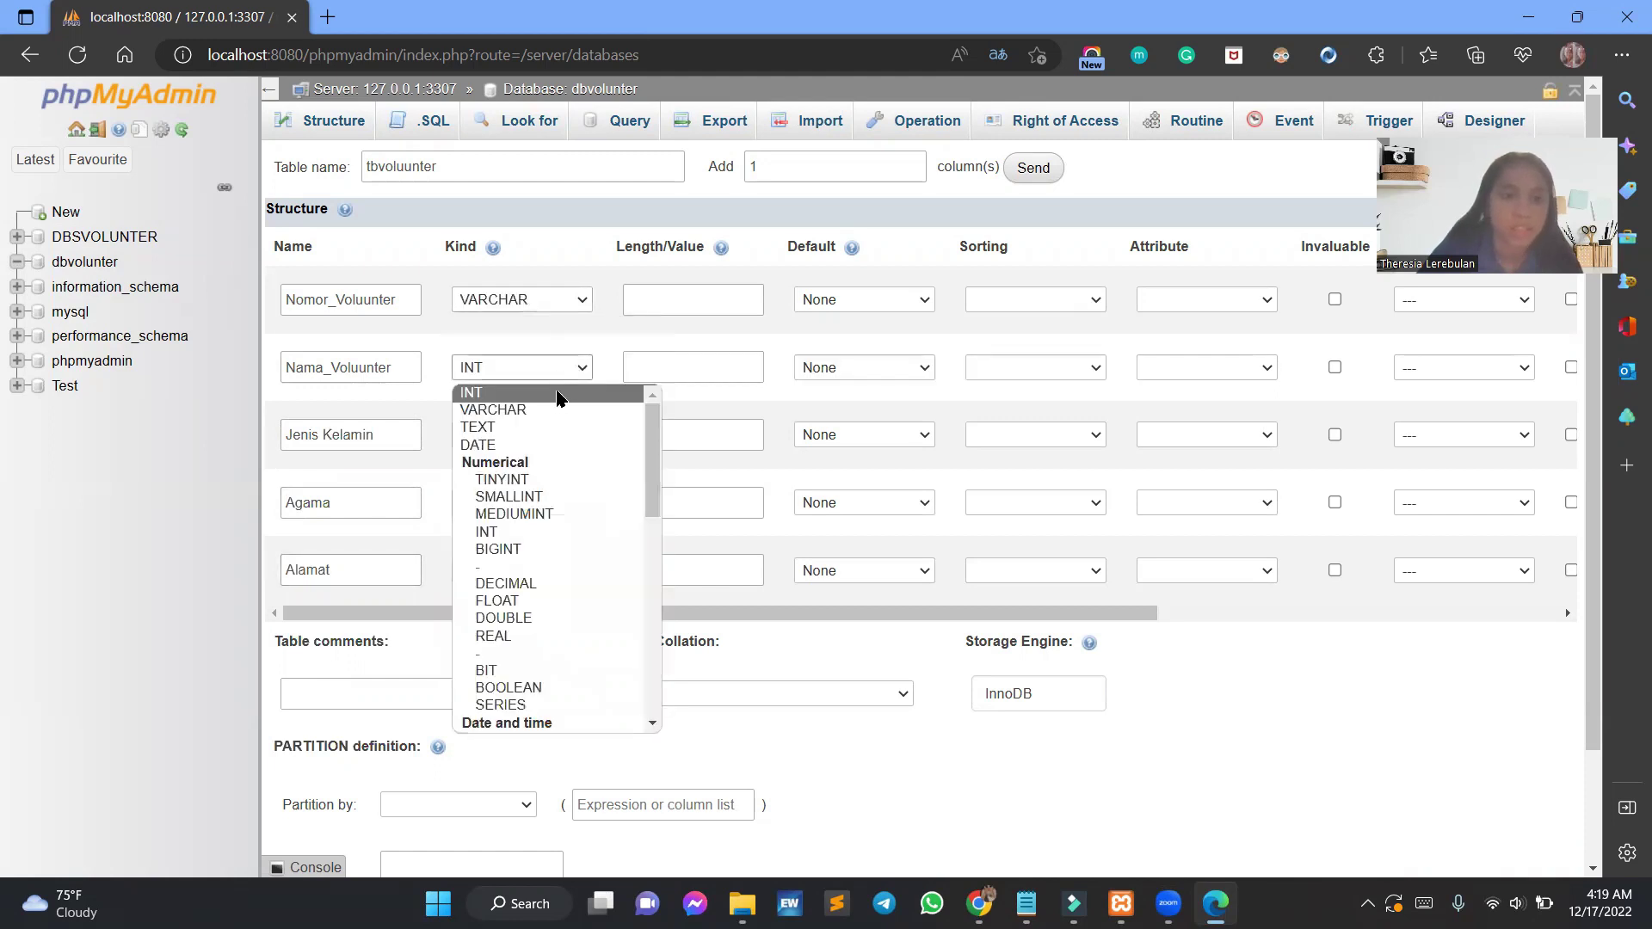
left_click(556, 410)
left_click(556, 435)
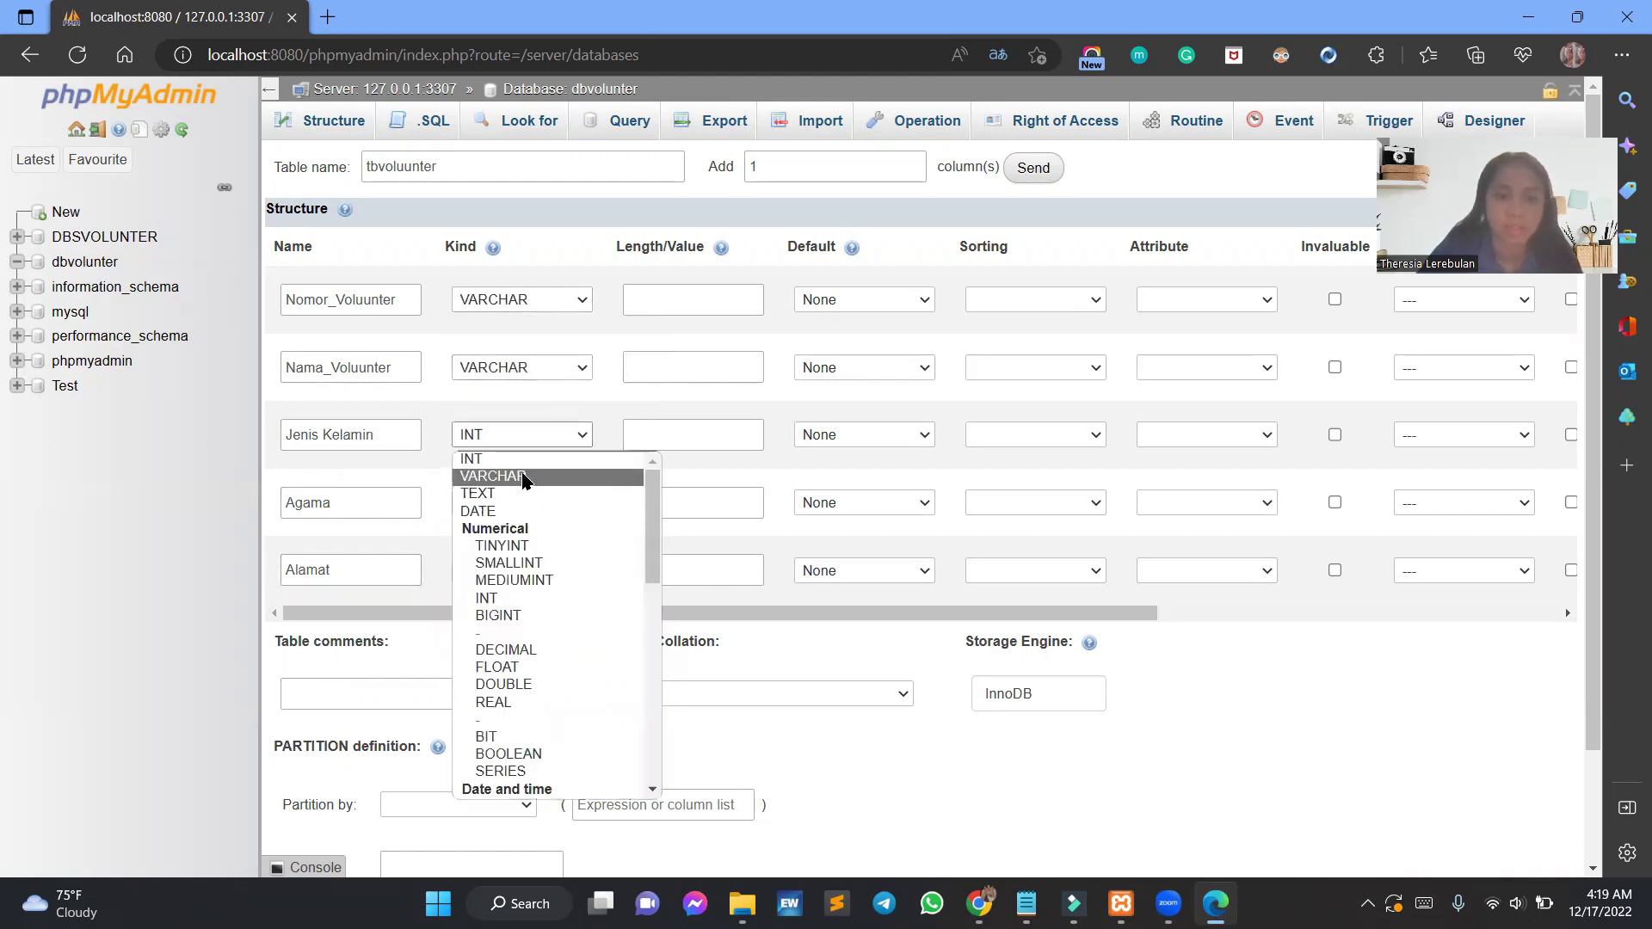
left_click(525, 478)
left_click(553, 505)
left_click(545, 545)
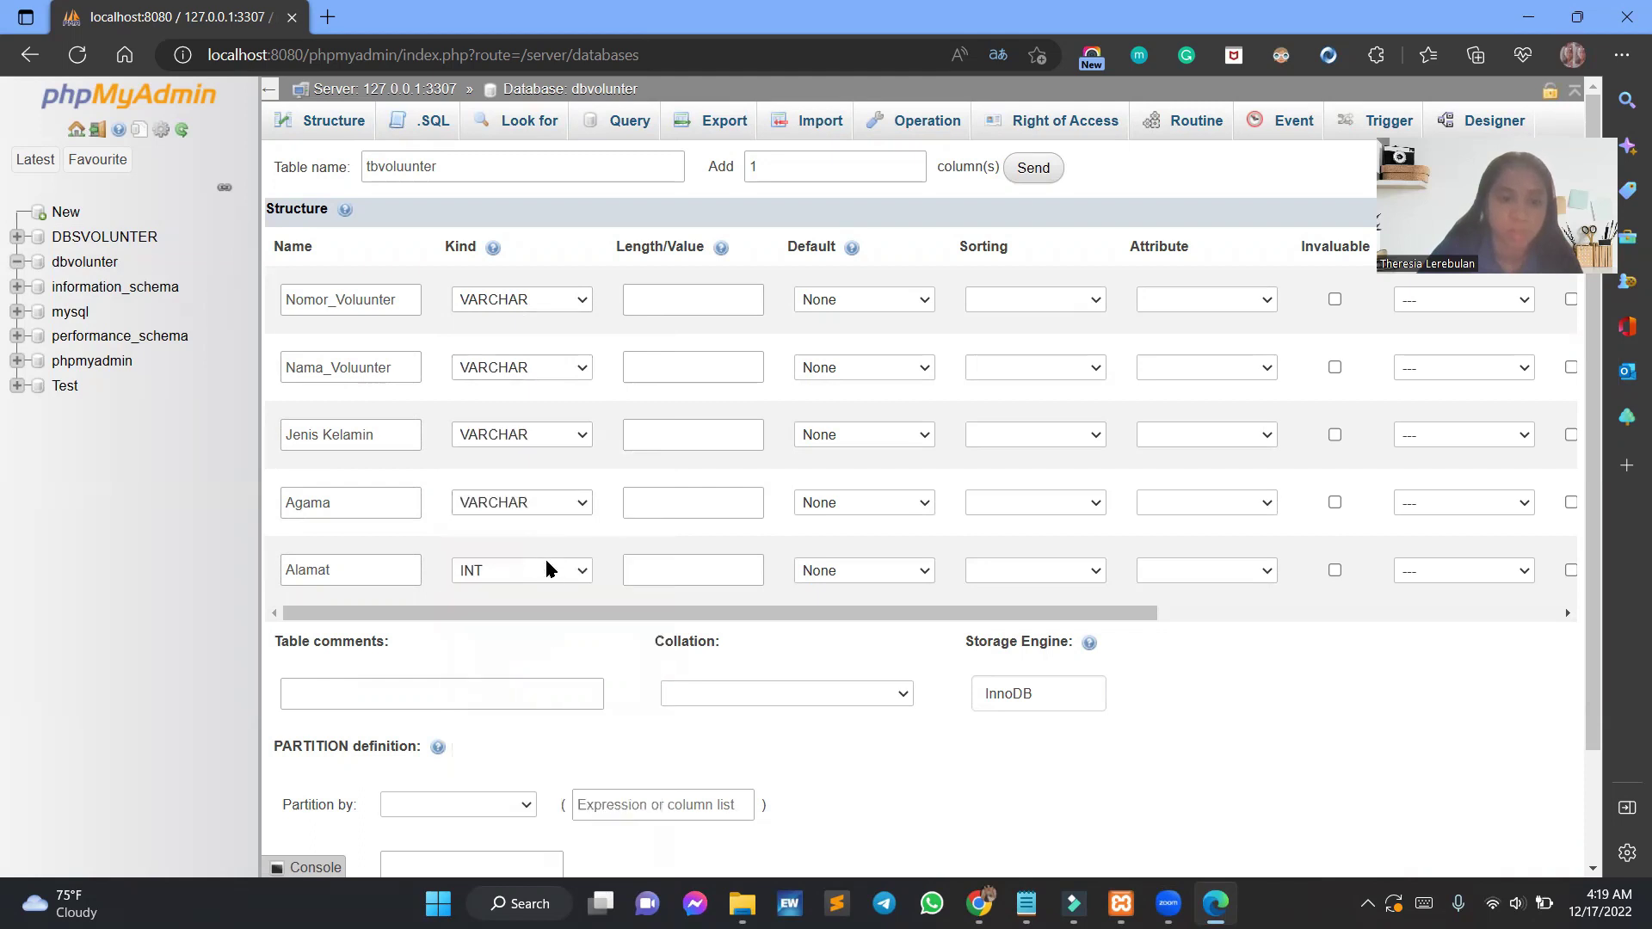
left_click(546, 568)
left_click(516, 236)
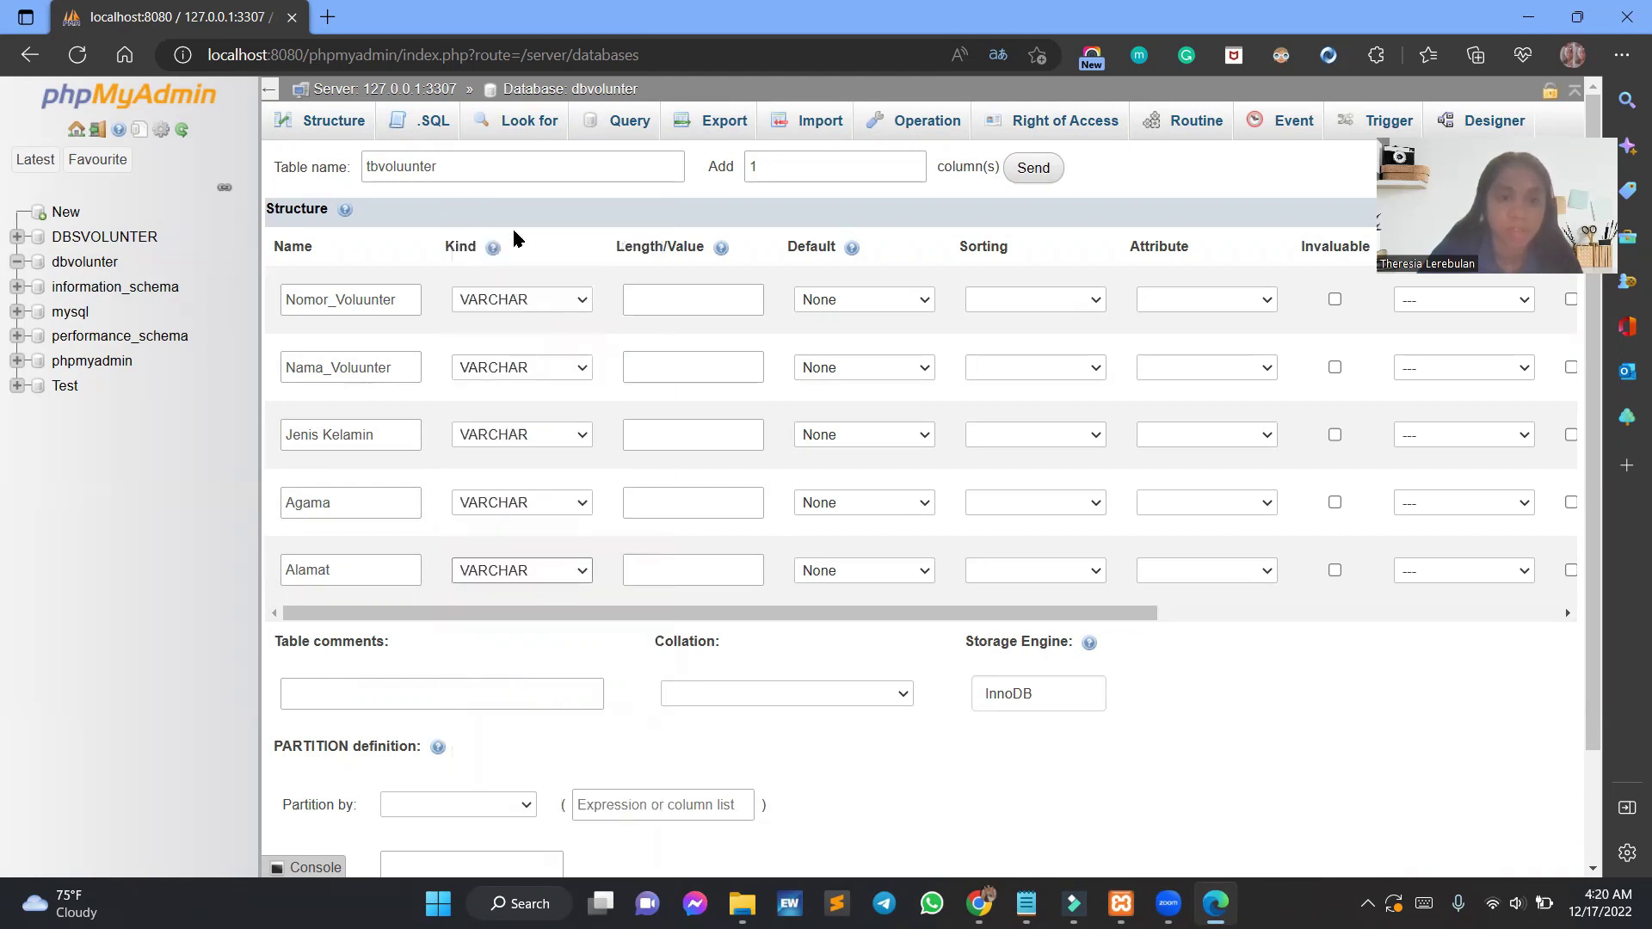
left_click_drag(860, 614, 1264, 614)
Add a PRIMARY index on the Nomor_Voluunter column.
left_click(923, 303)
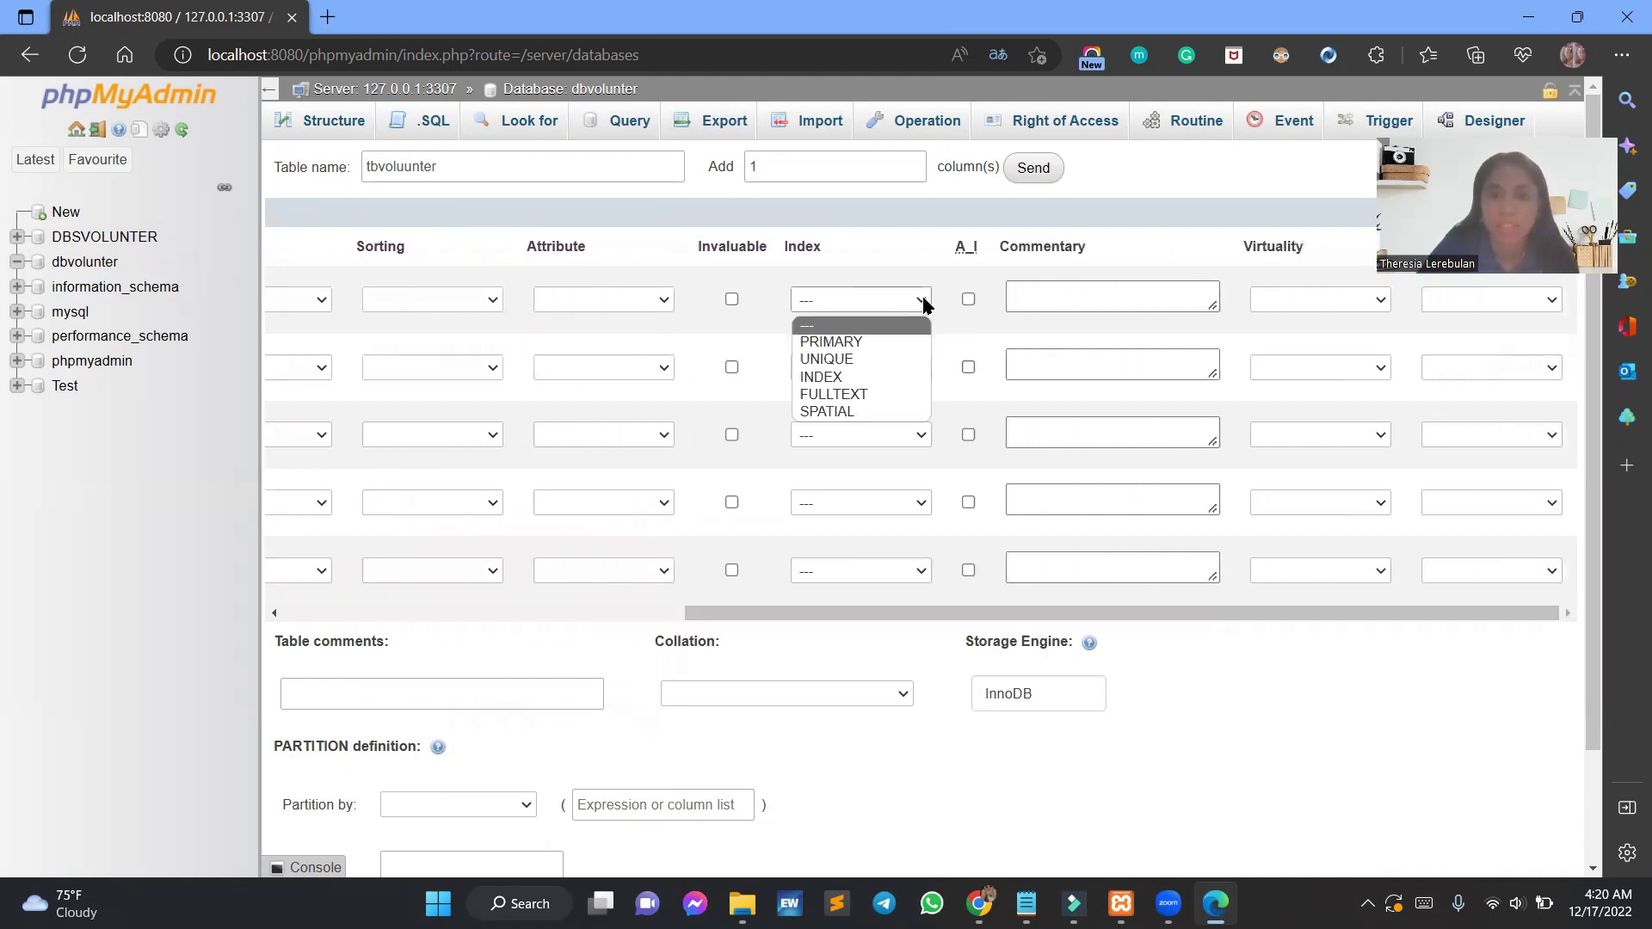
left_click(899, 342)
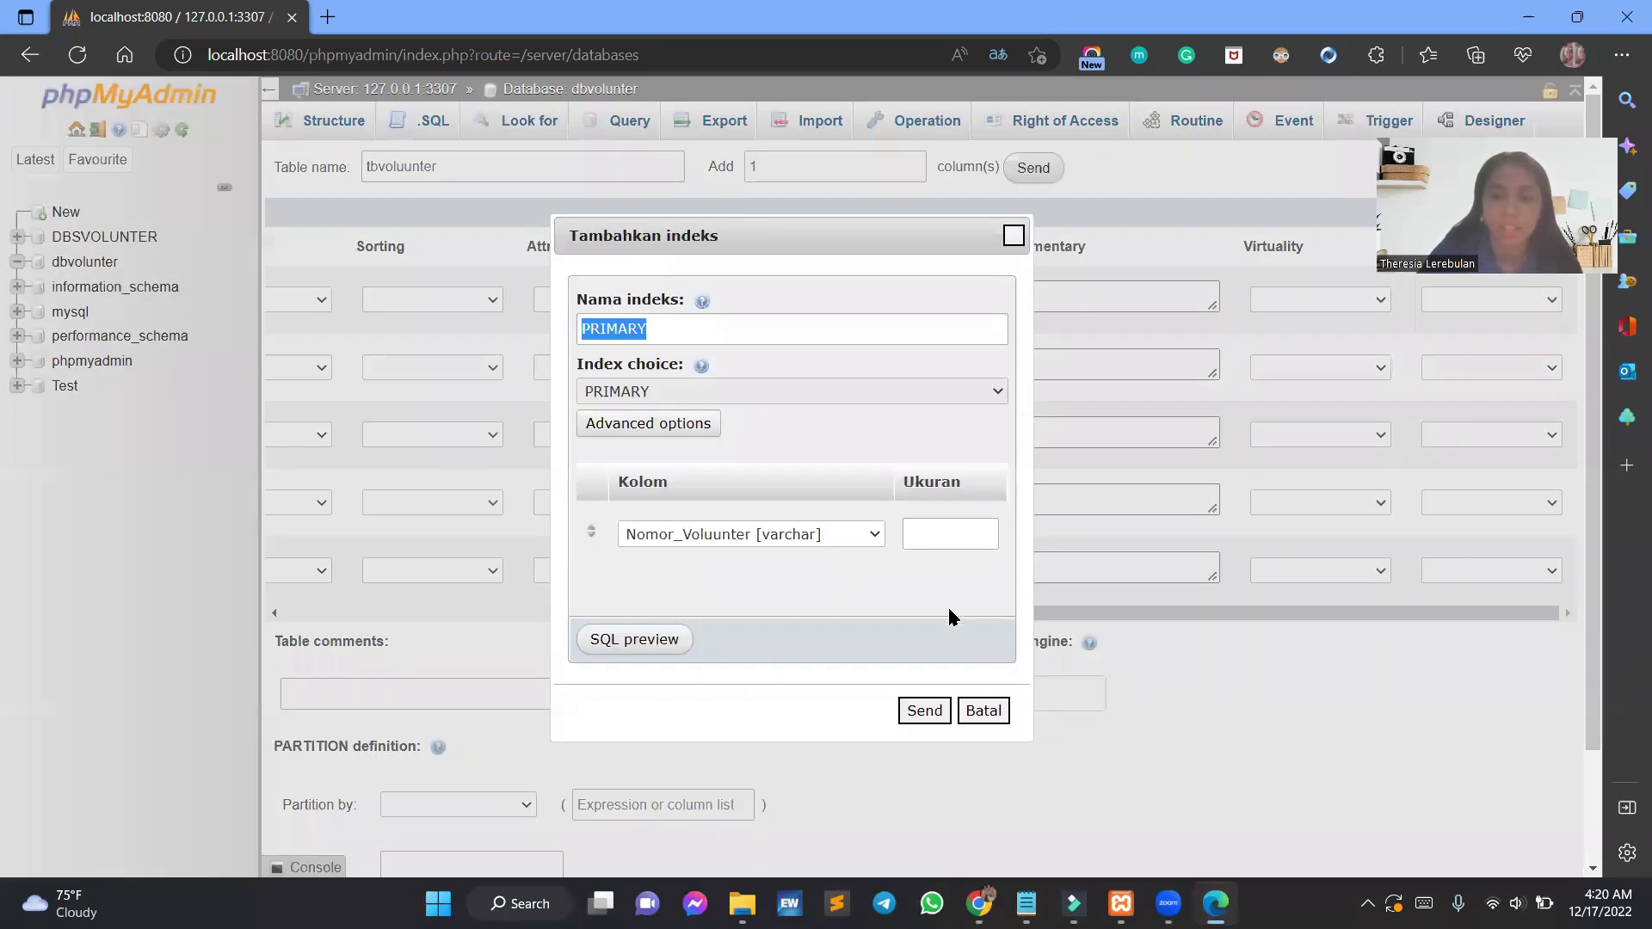
left_click(908, 714)
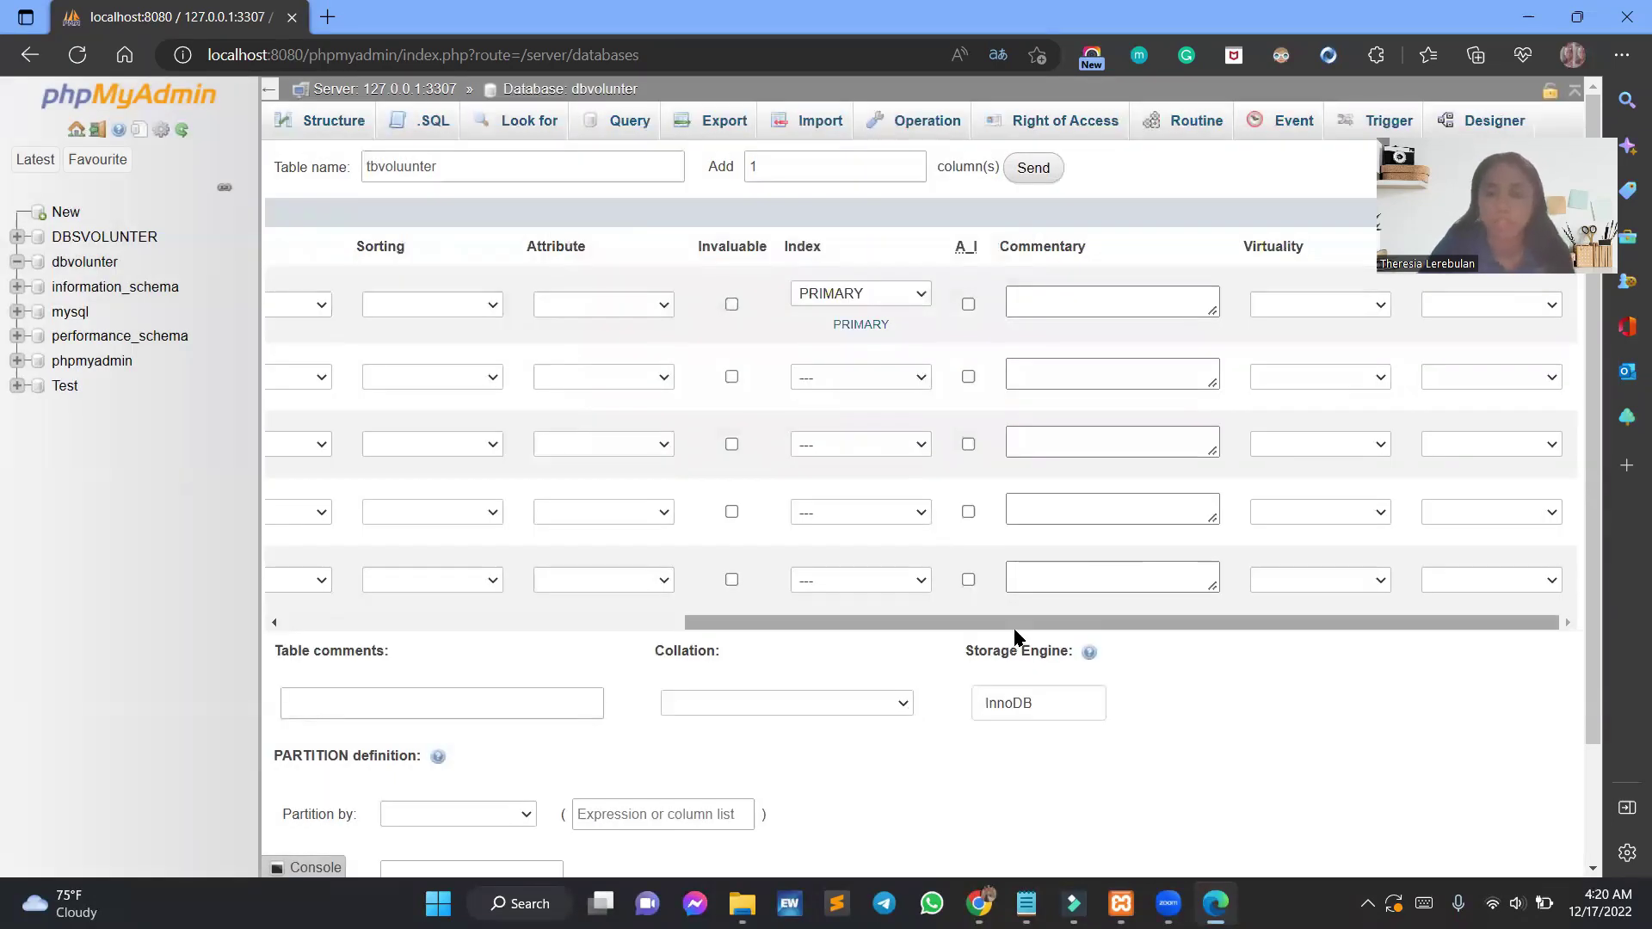
left_click_drag(1015, 627, 1061, 616)
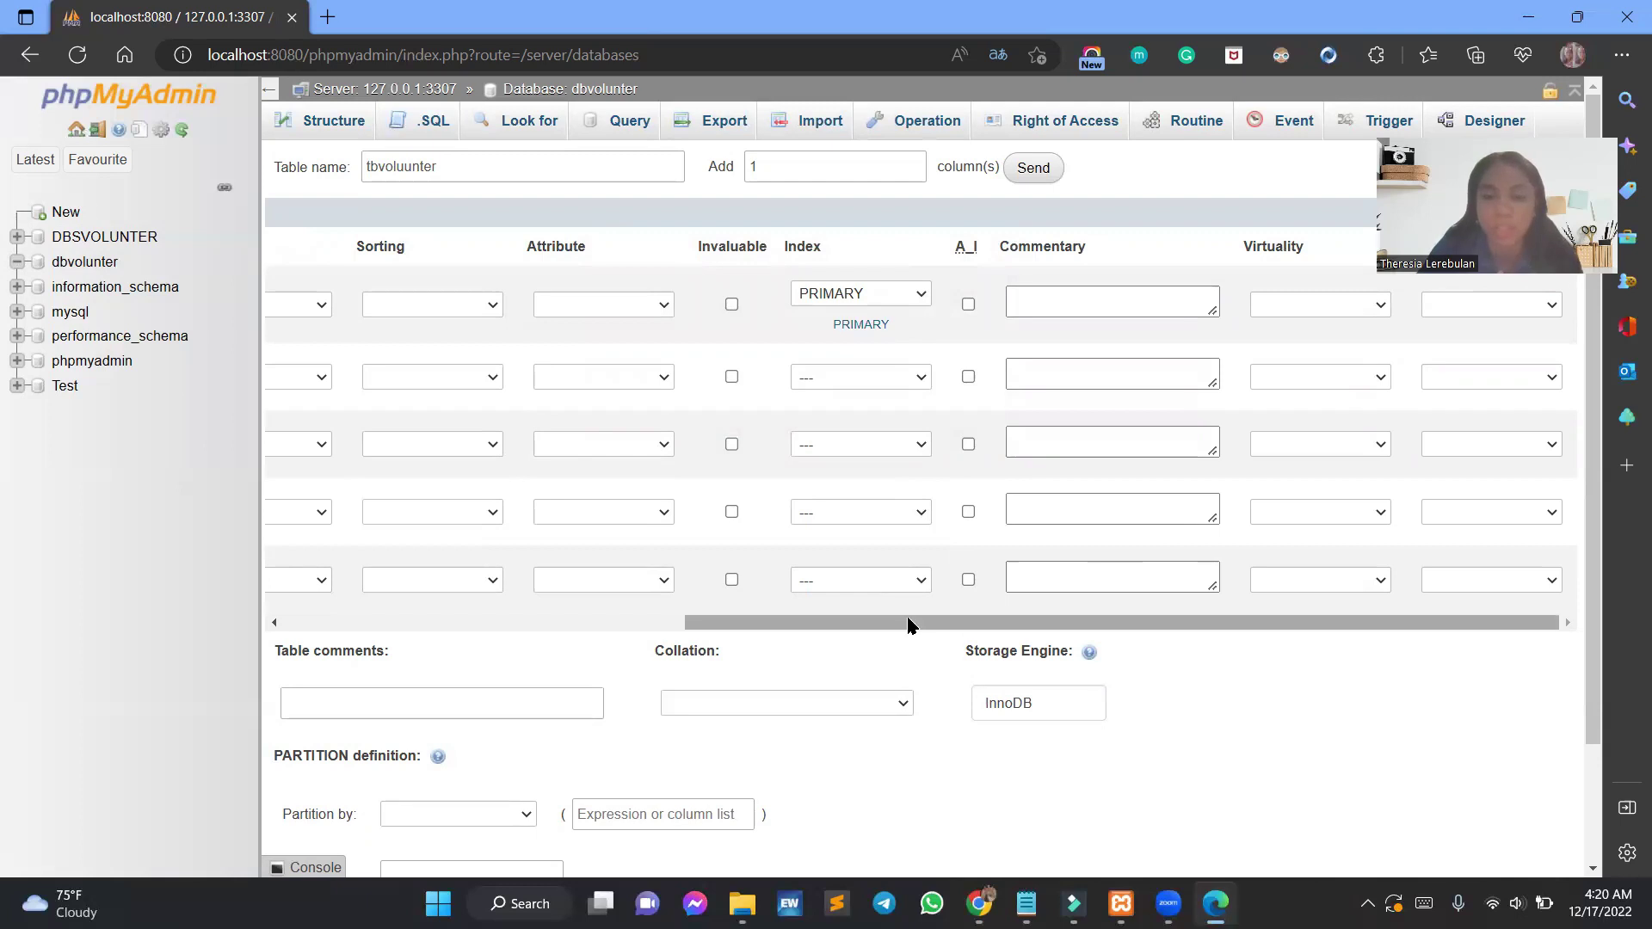
Attempt to save the table and dismiss the missing-length warning.
left_click_drag(910, 620, 476, 619)
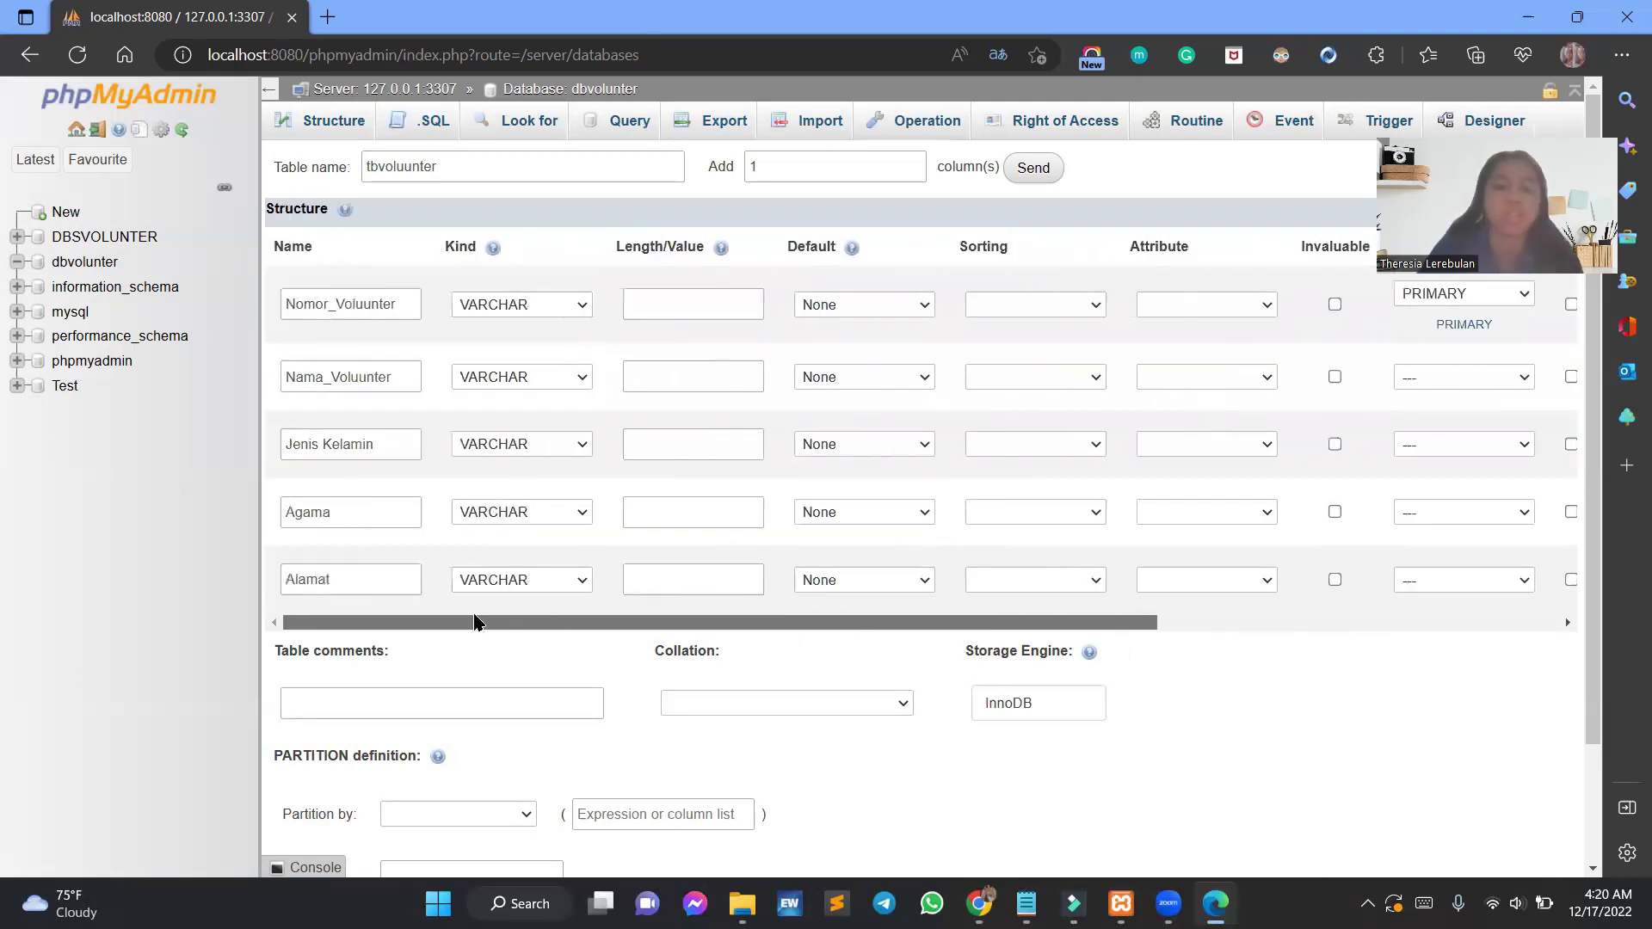
scroll(1033, 550, "down", 2)
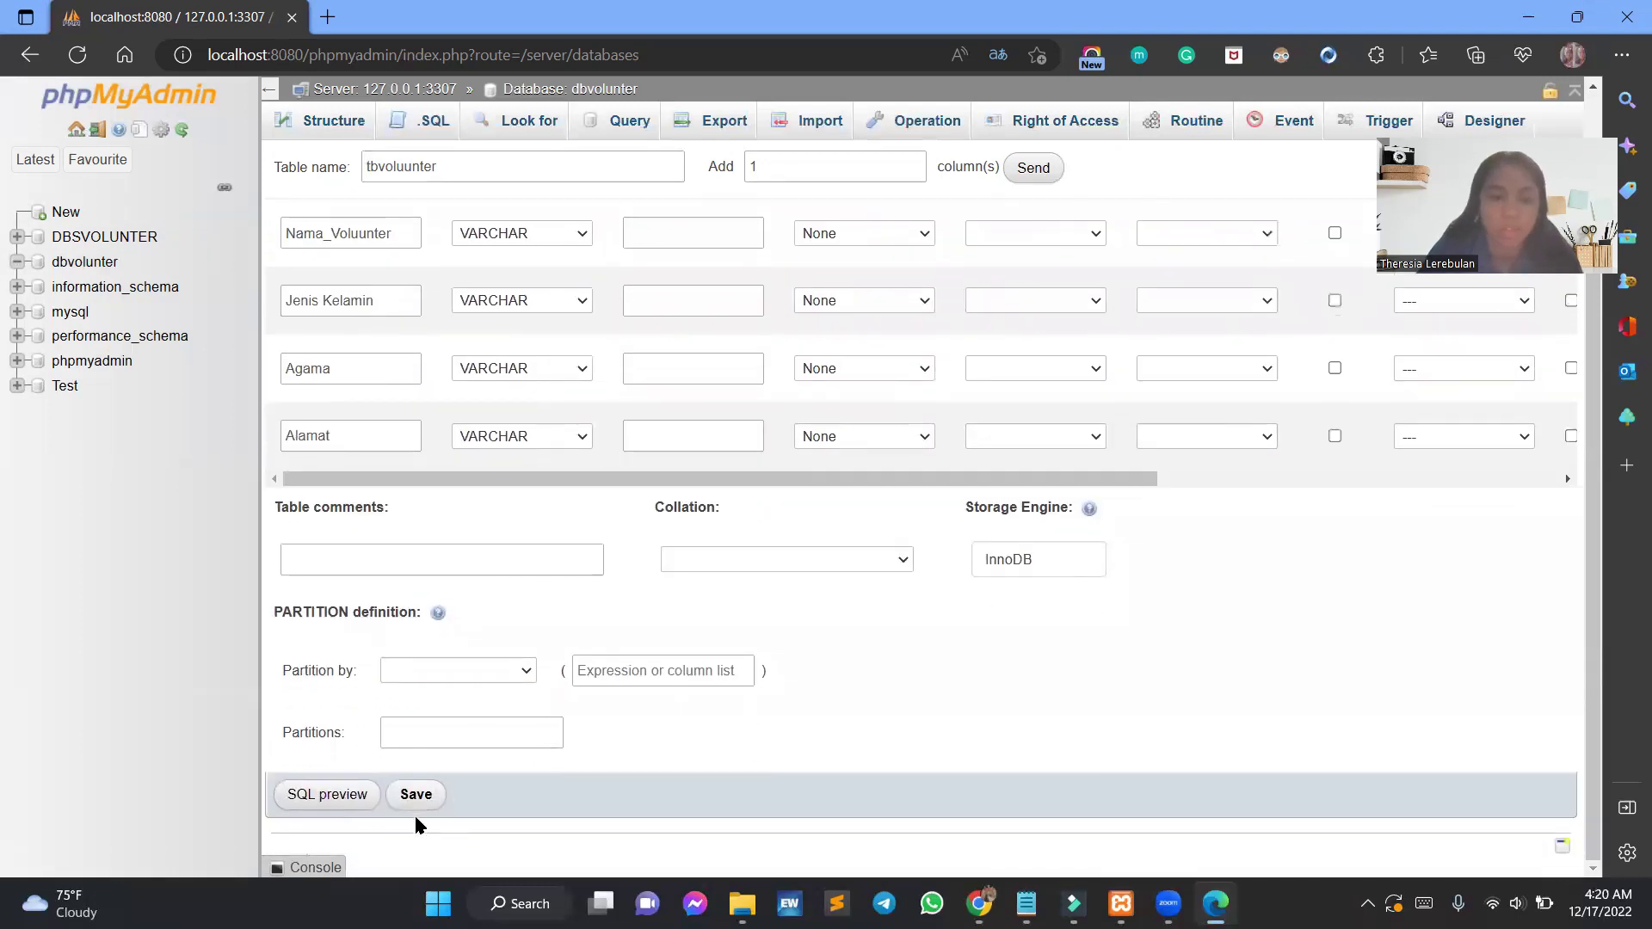
left_click(415, 795)
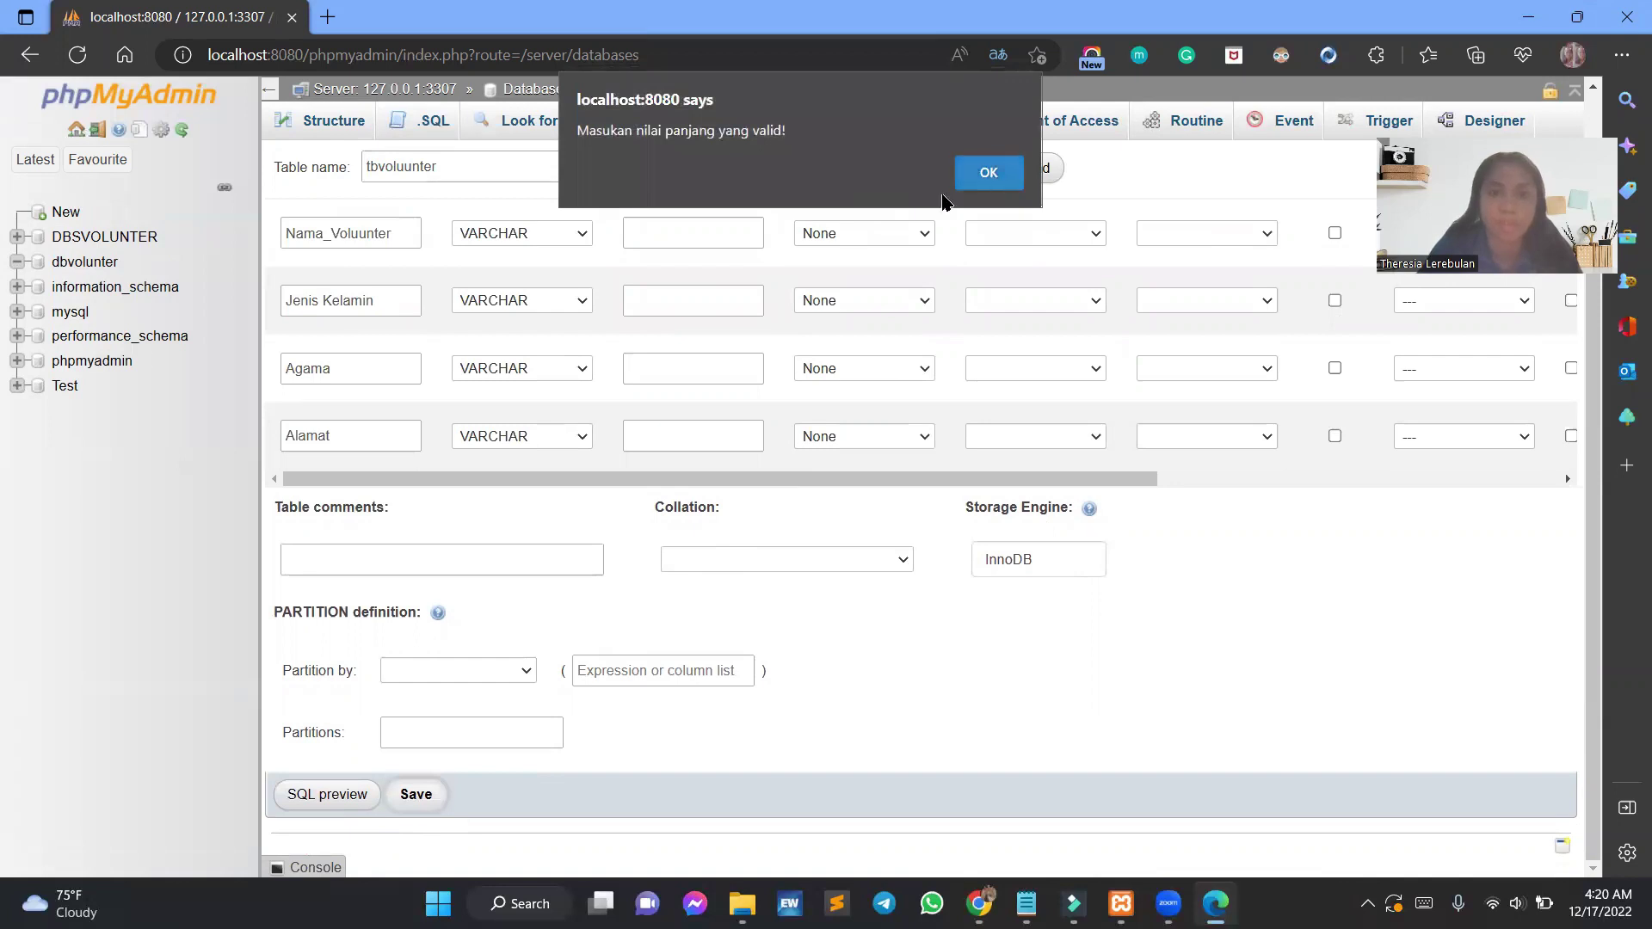
left_click(990, 173)
scroll(894, 447, "up", 2)
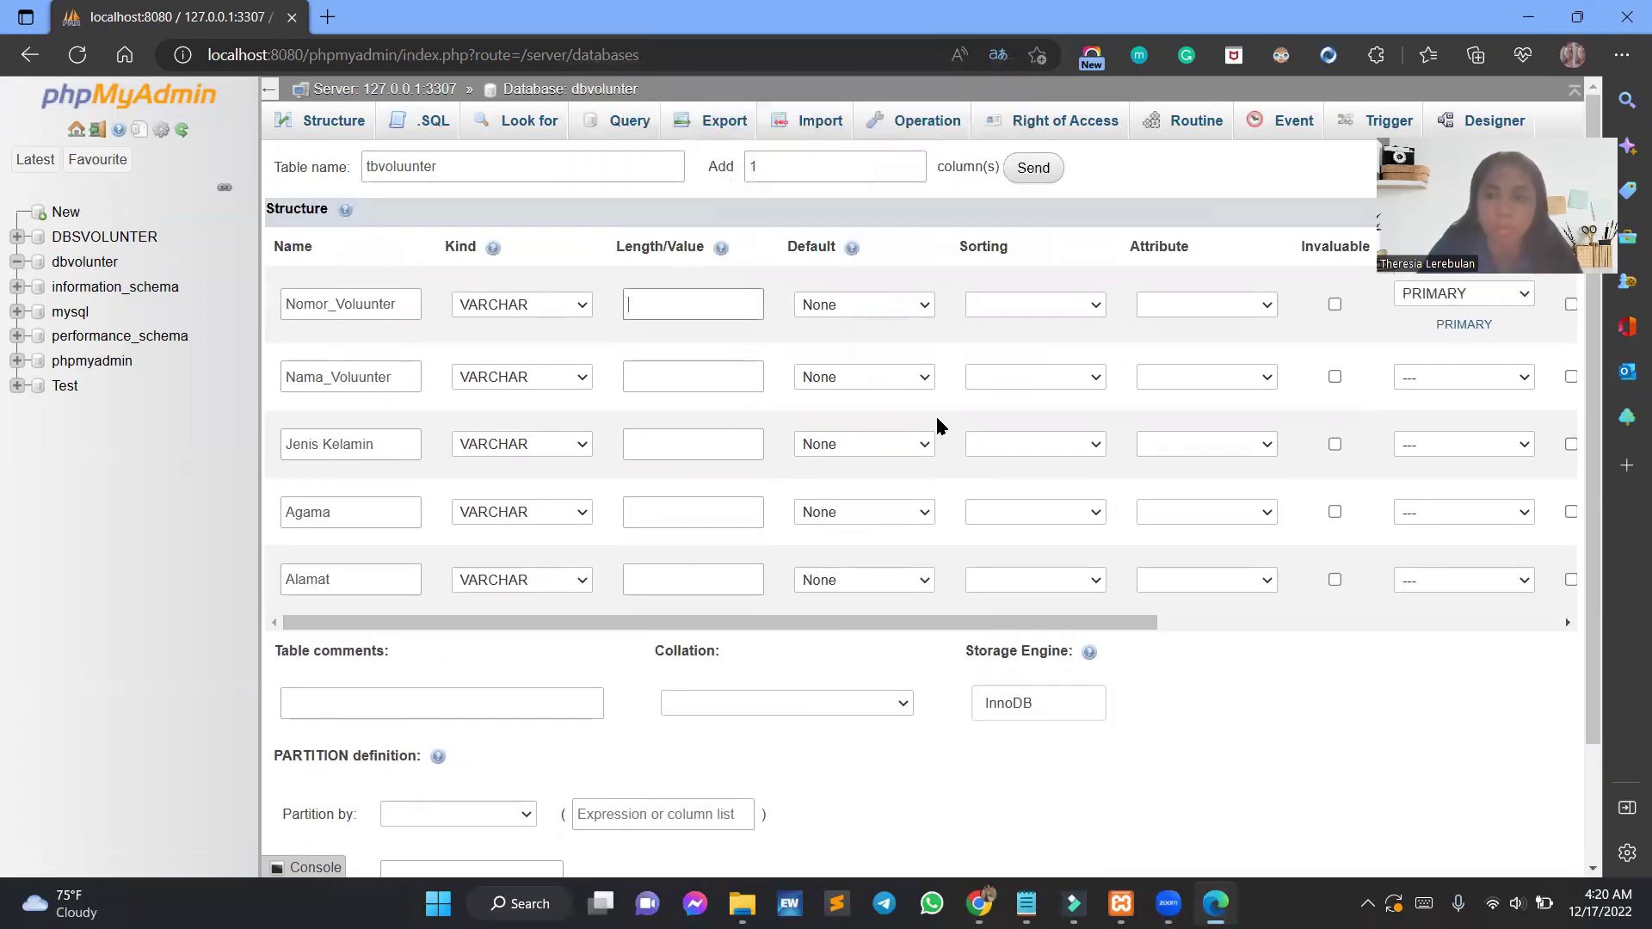
Give the five columns lengths 30, 60, 20, 15 and 50.
left_click(673, 301)
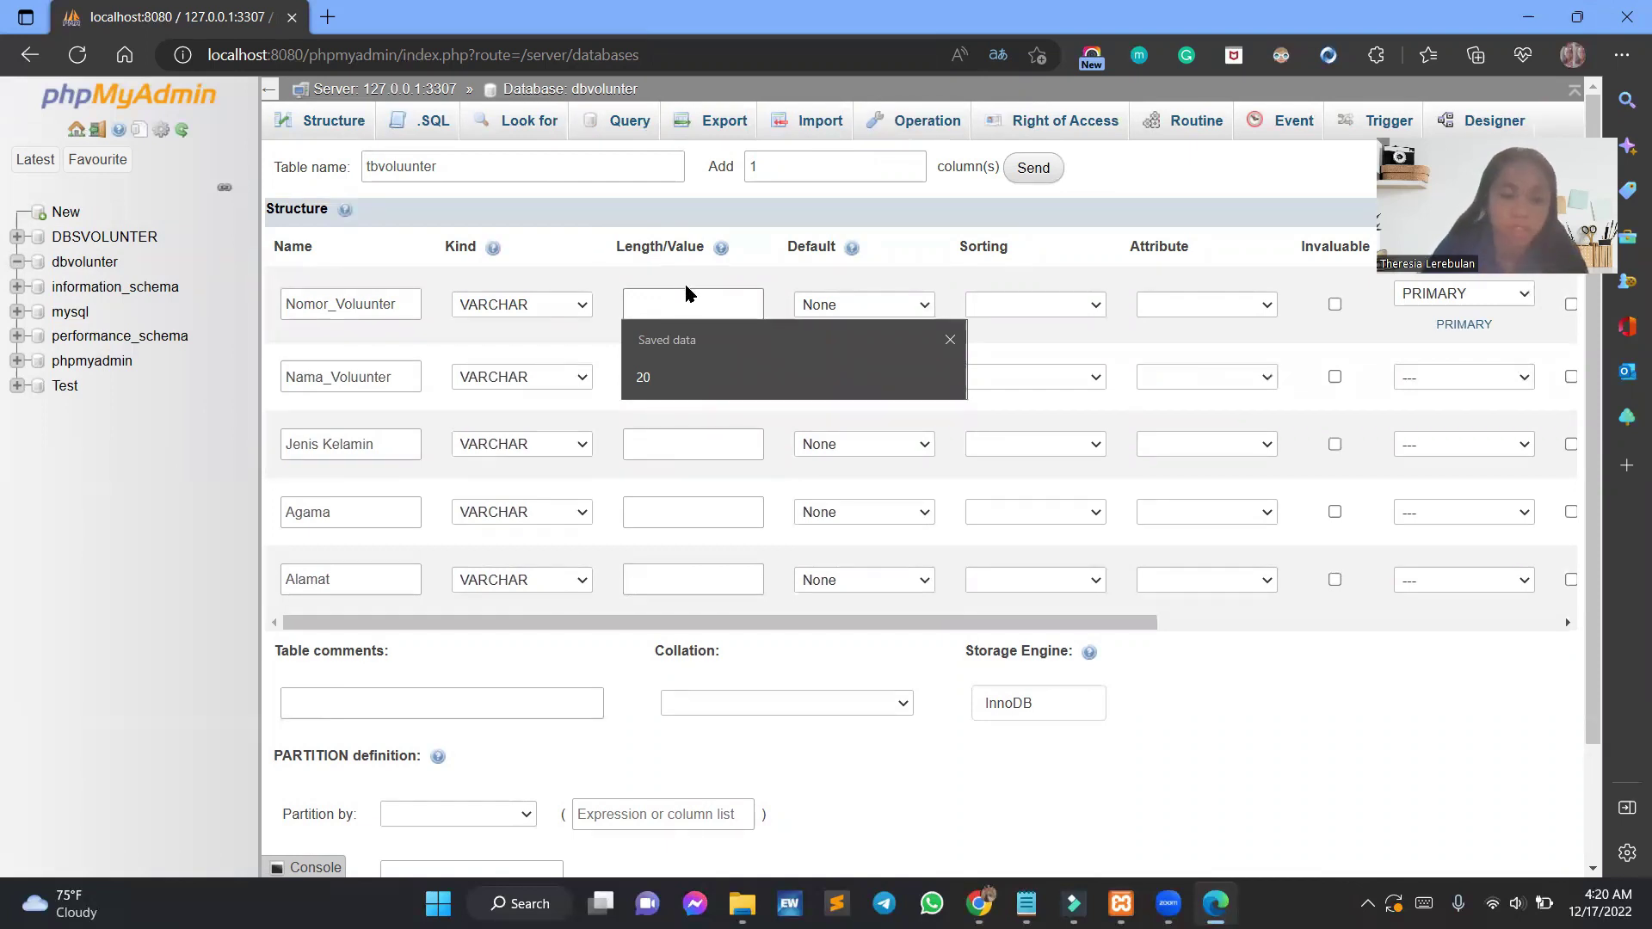
type("30")
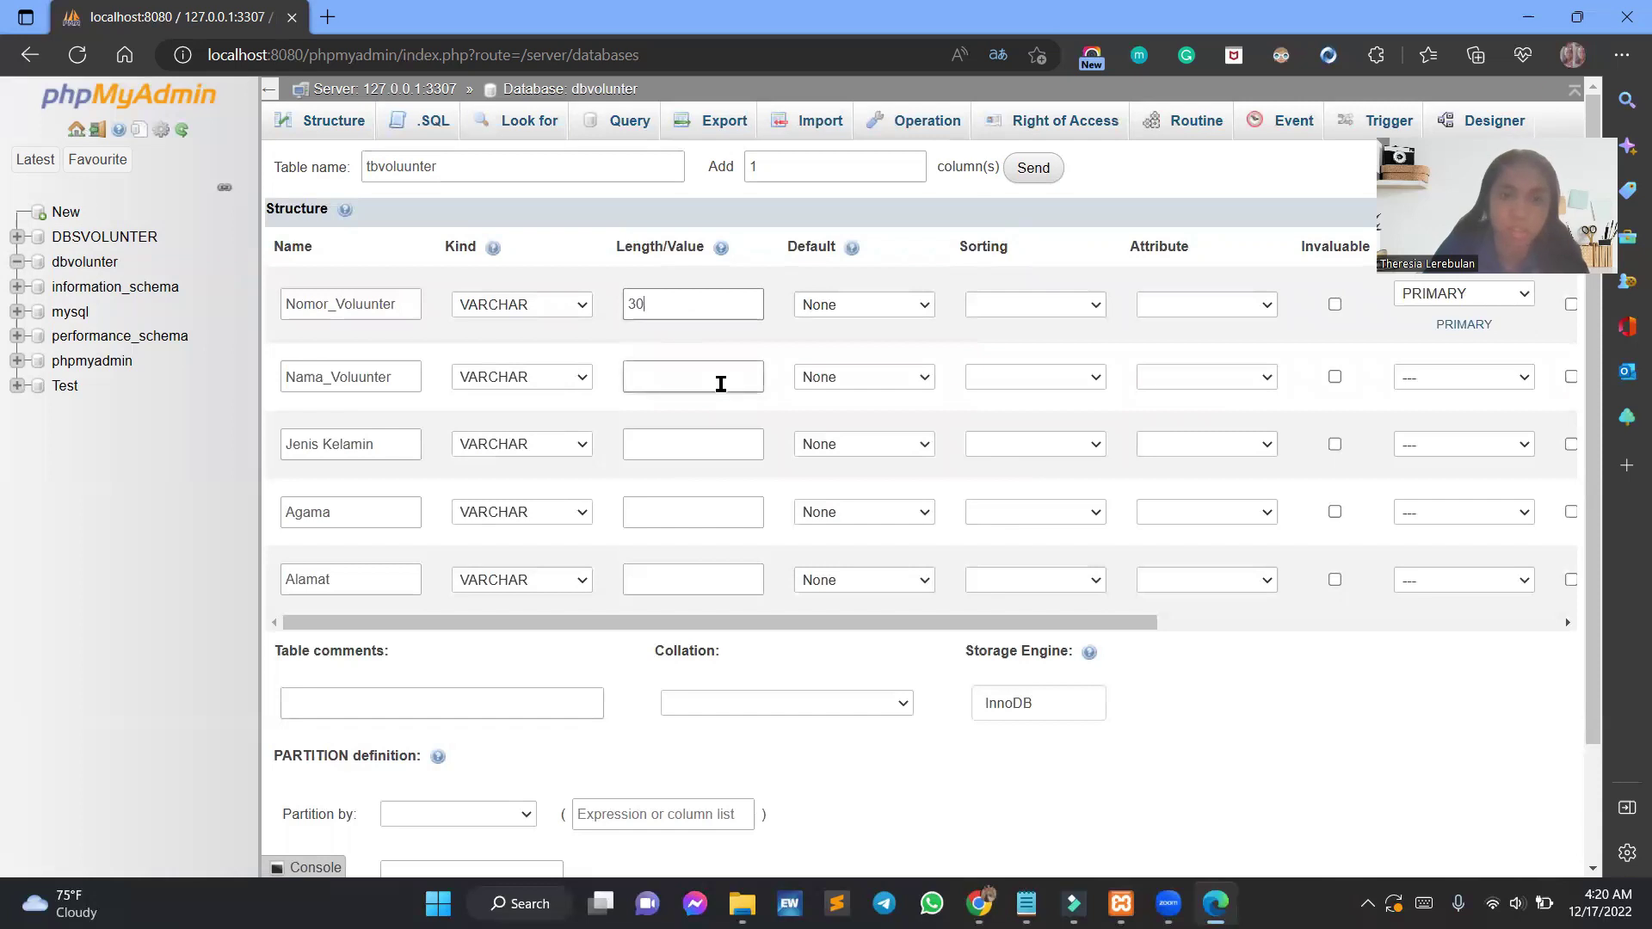
left_click(721, 385)
type("60")
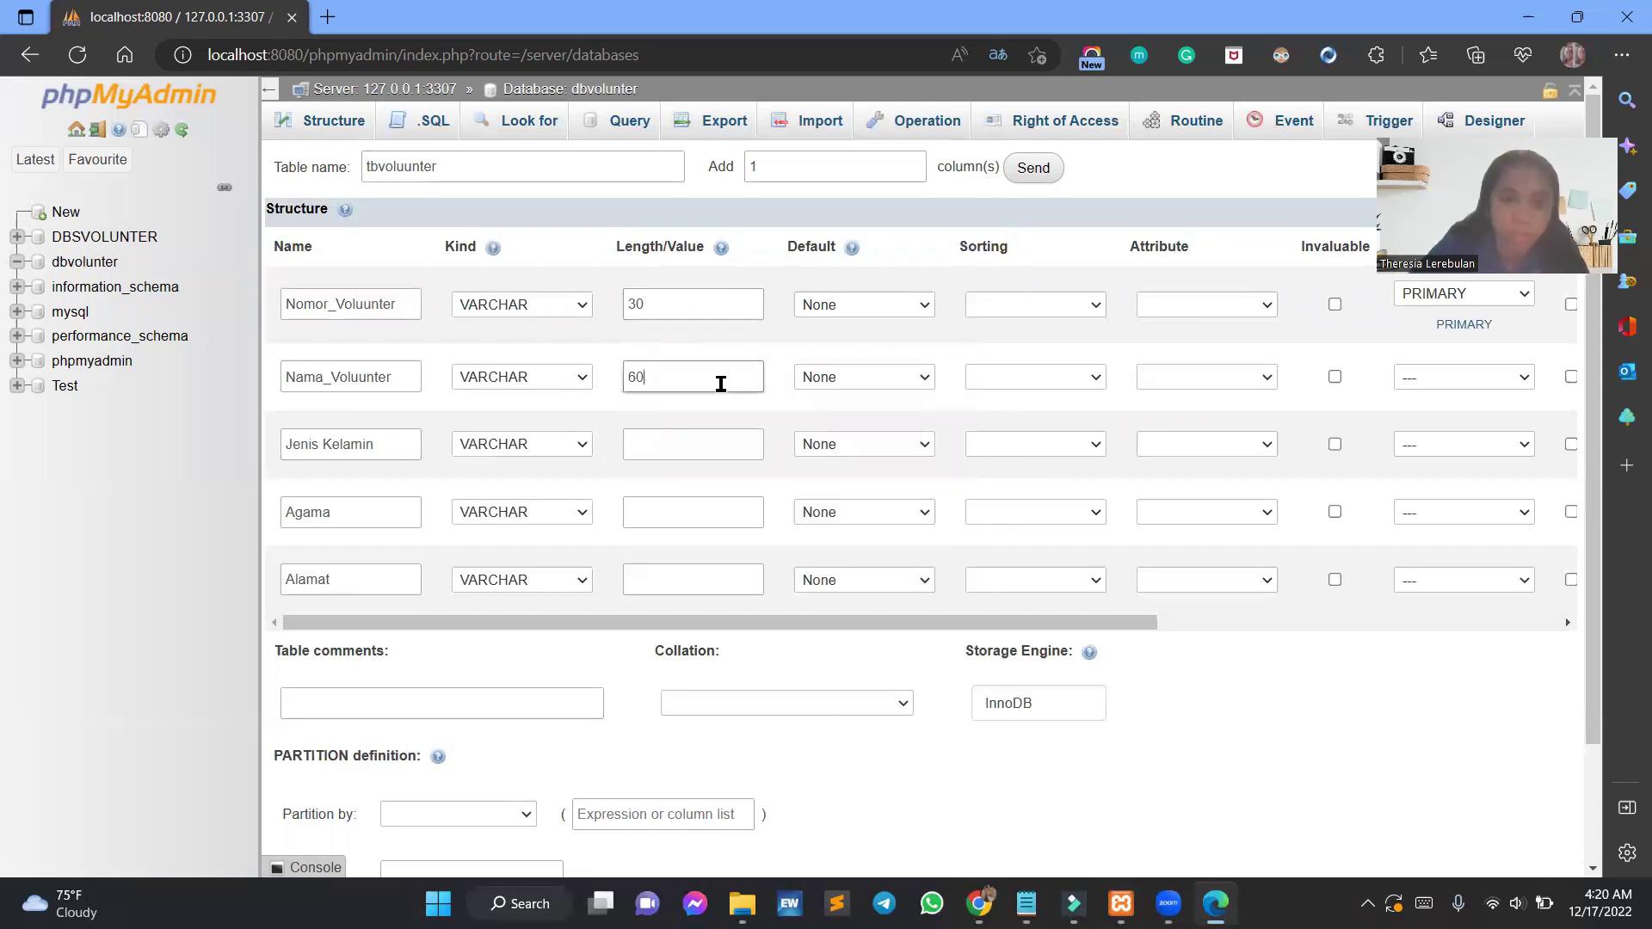
left_click(738, 454)
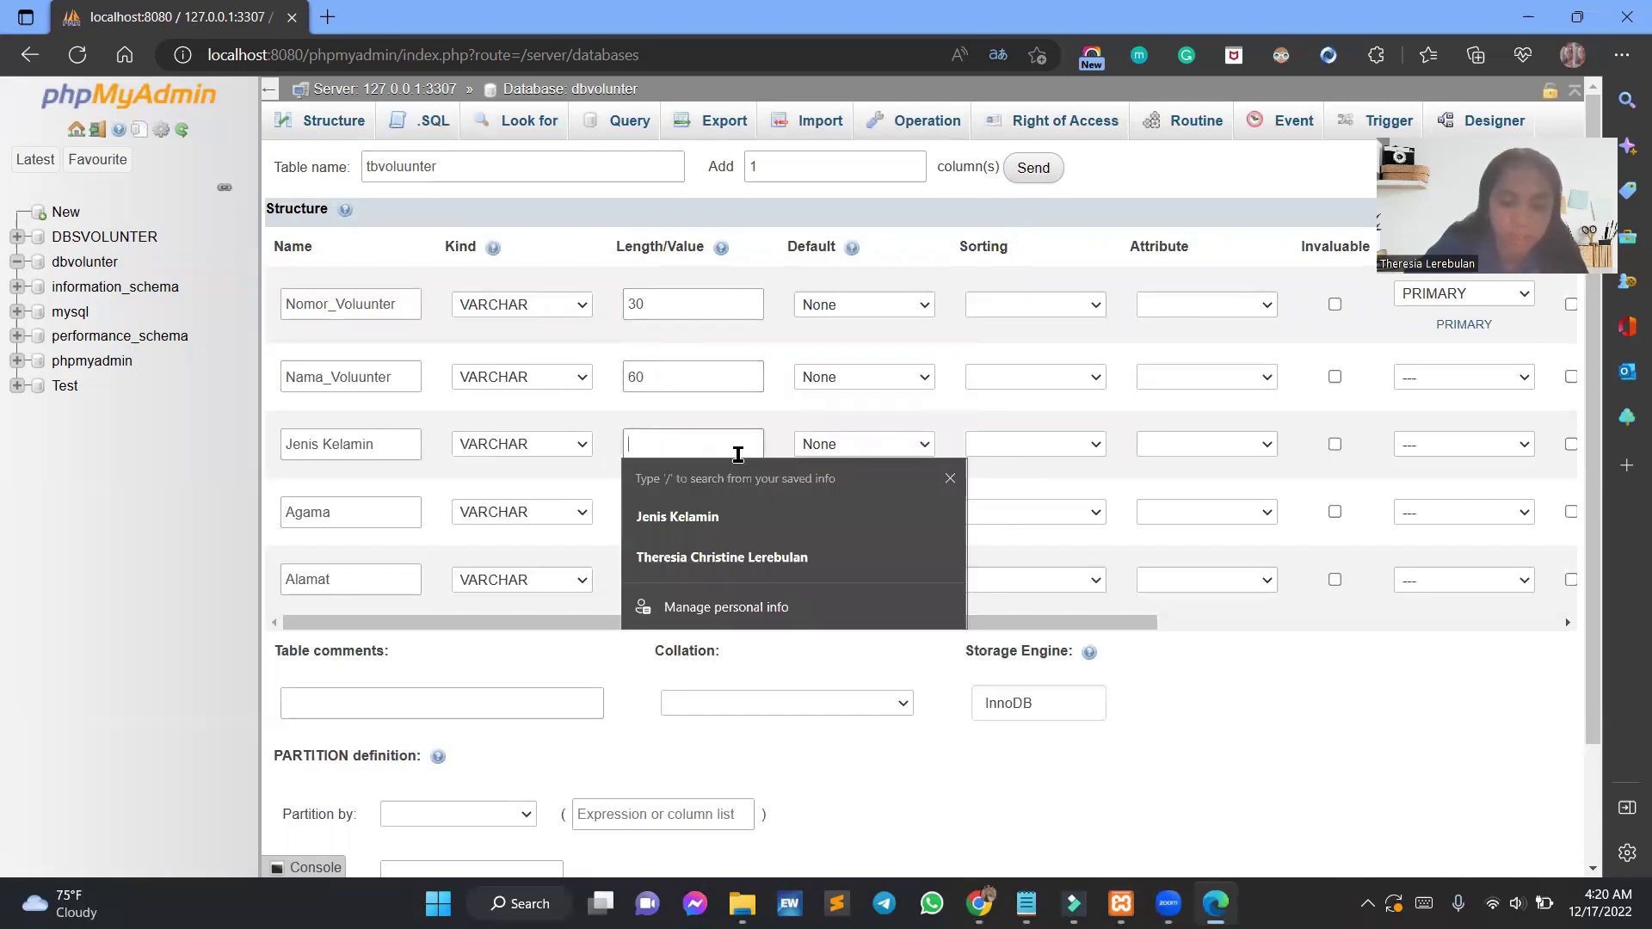
type("20")
left_click(743, 509)
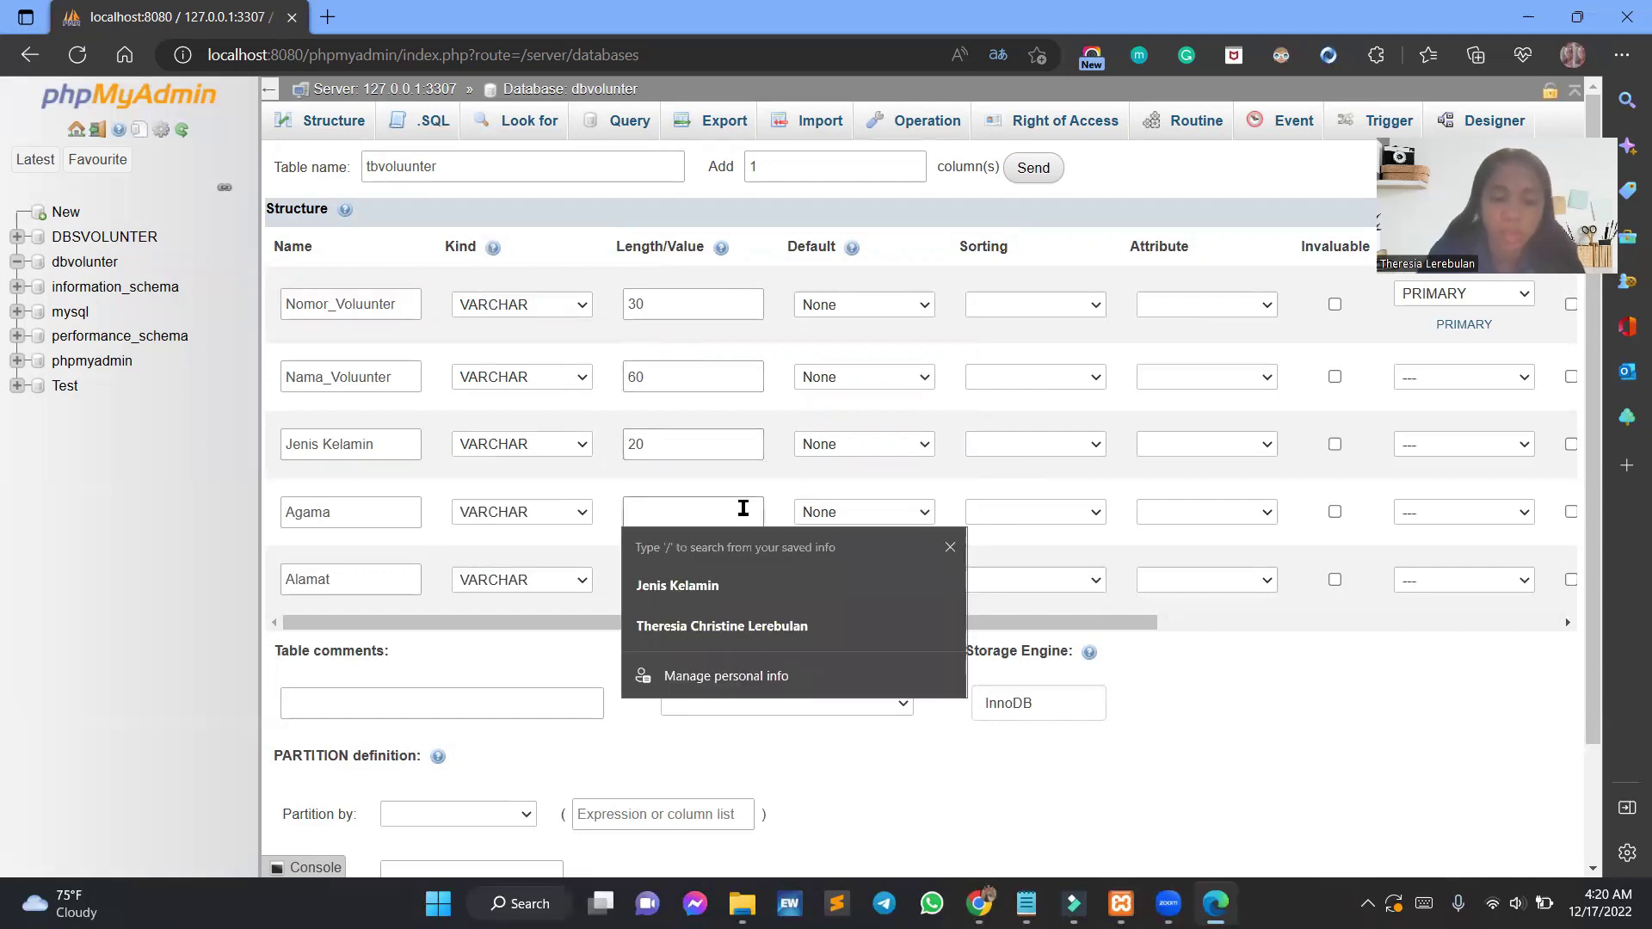
type("15")
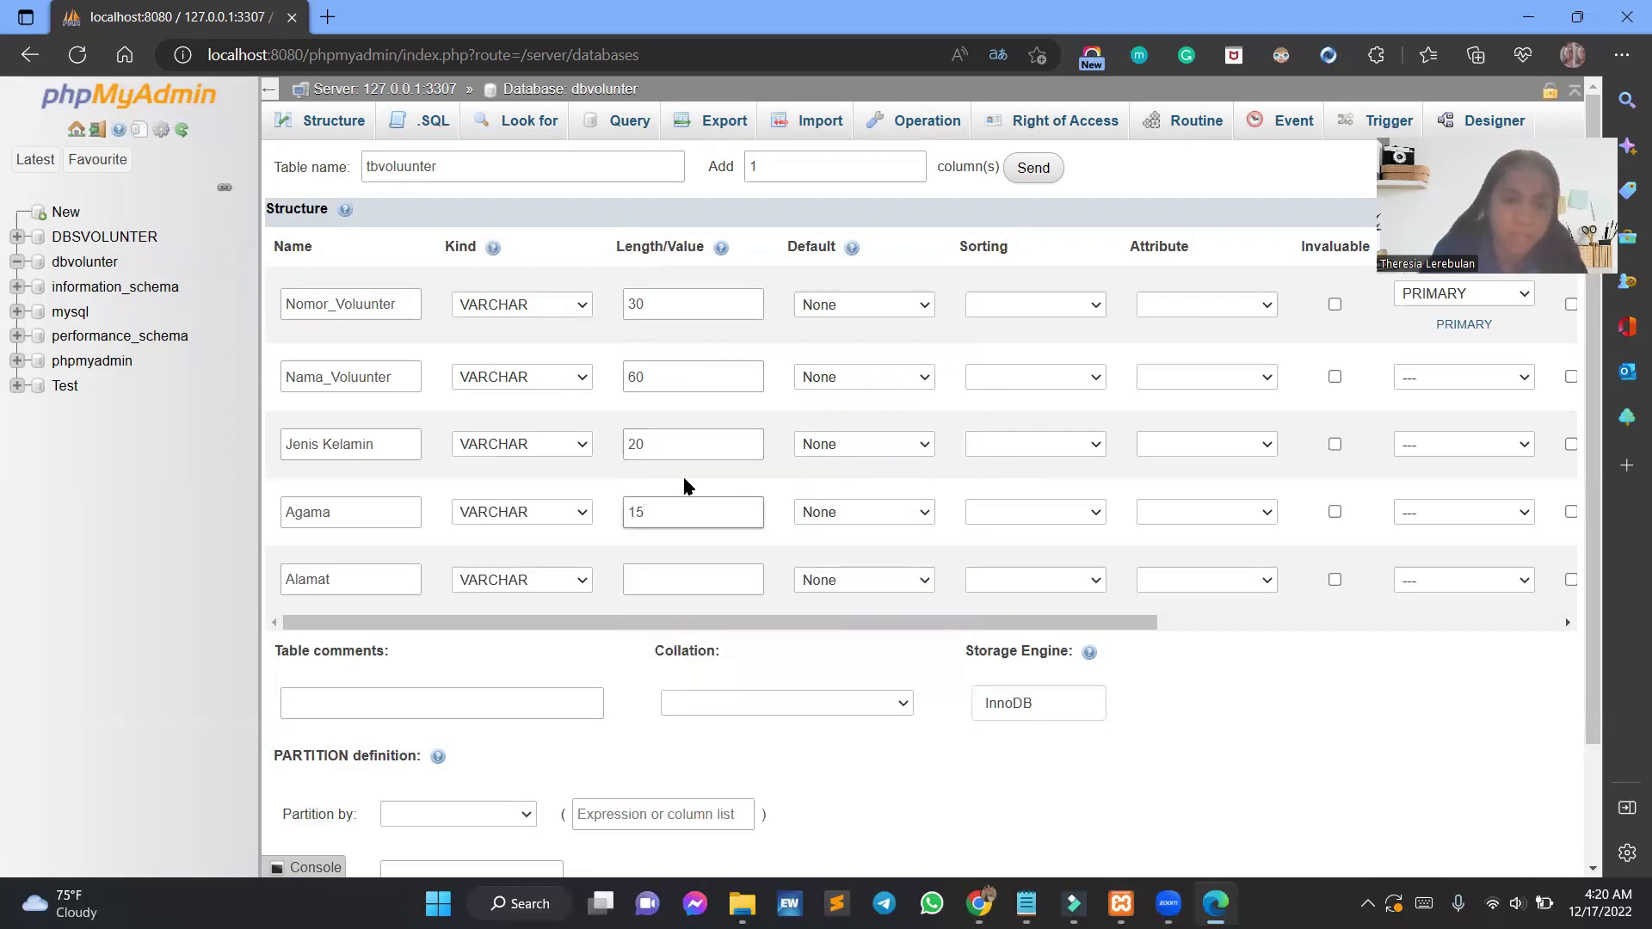
left_click(689, 570)
type("50")
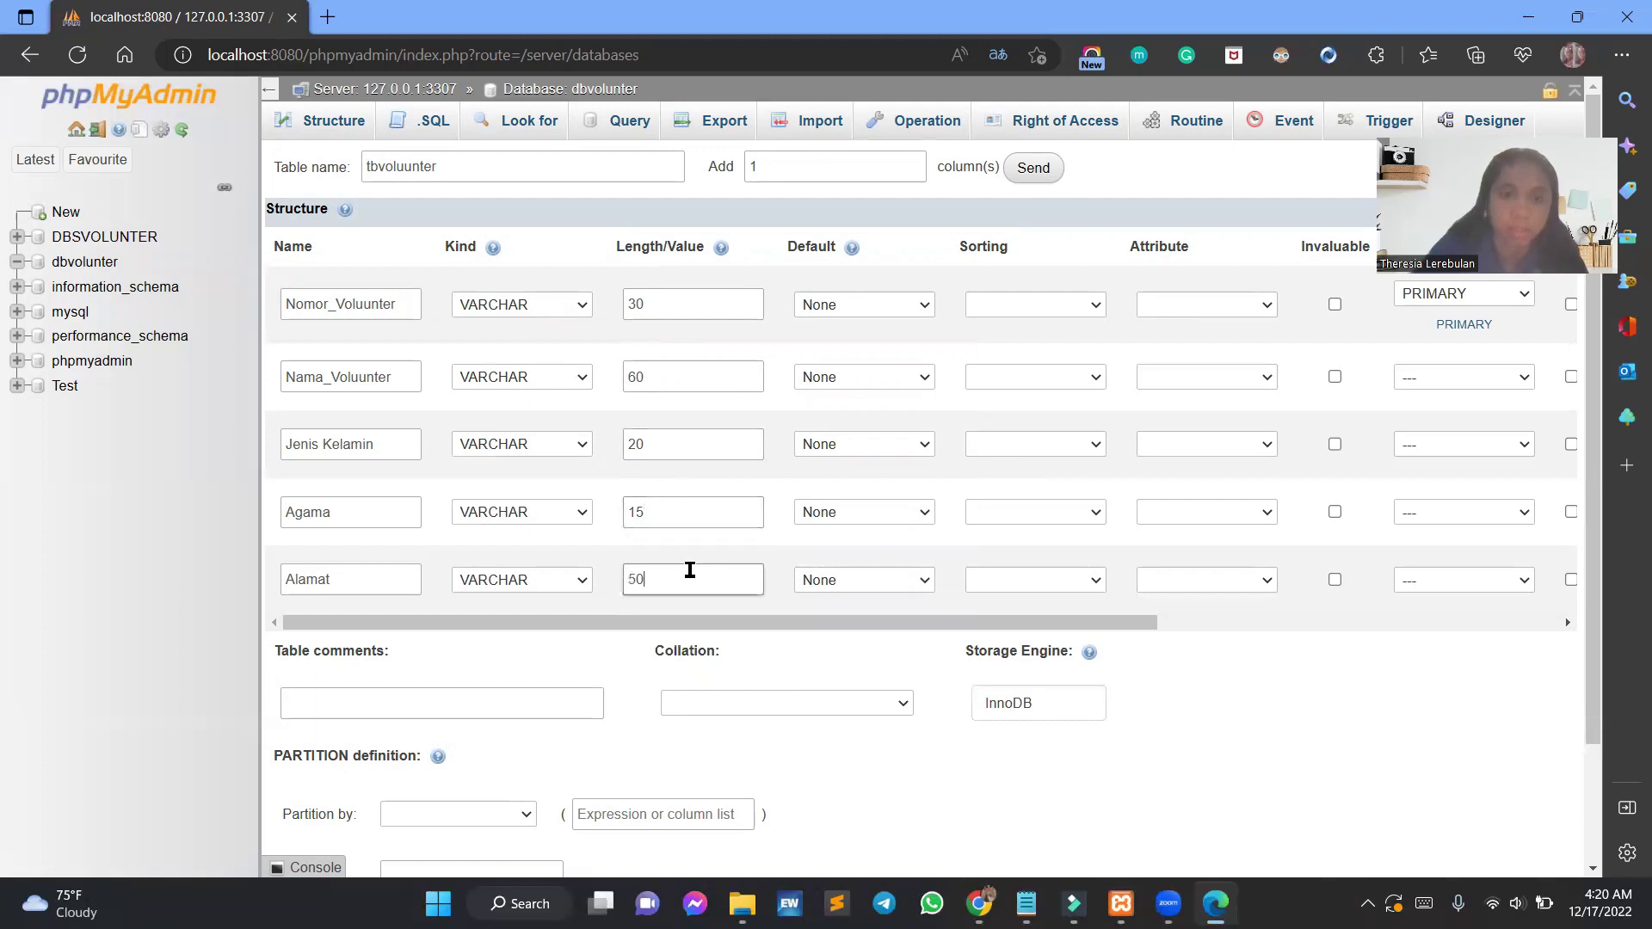
Save the tbvoluunter table and bring up its Insert form.
scroll(800, 632, "down", 2)
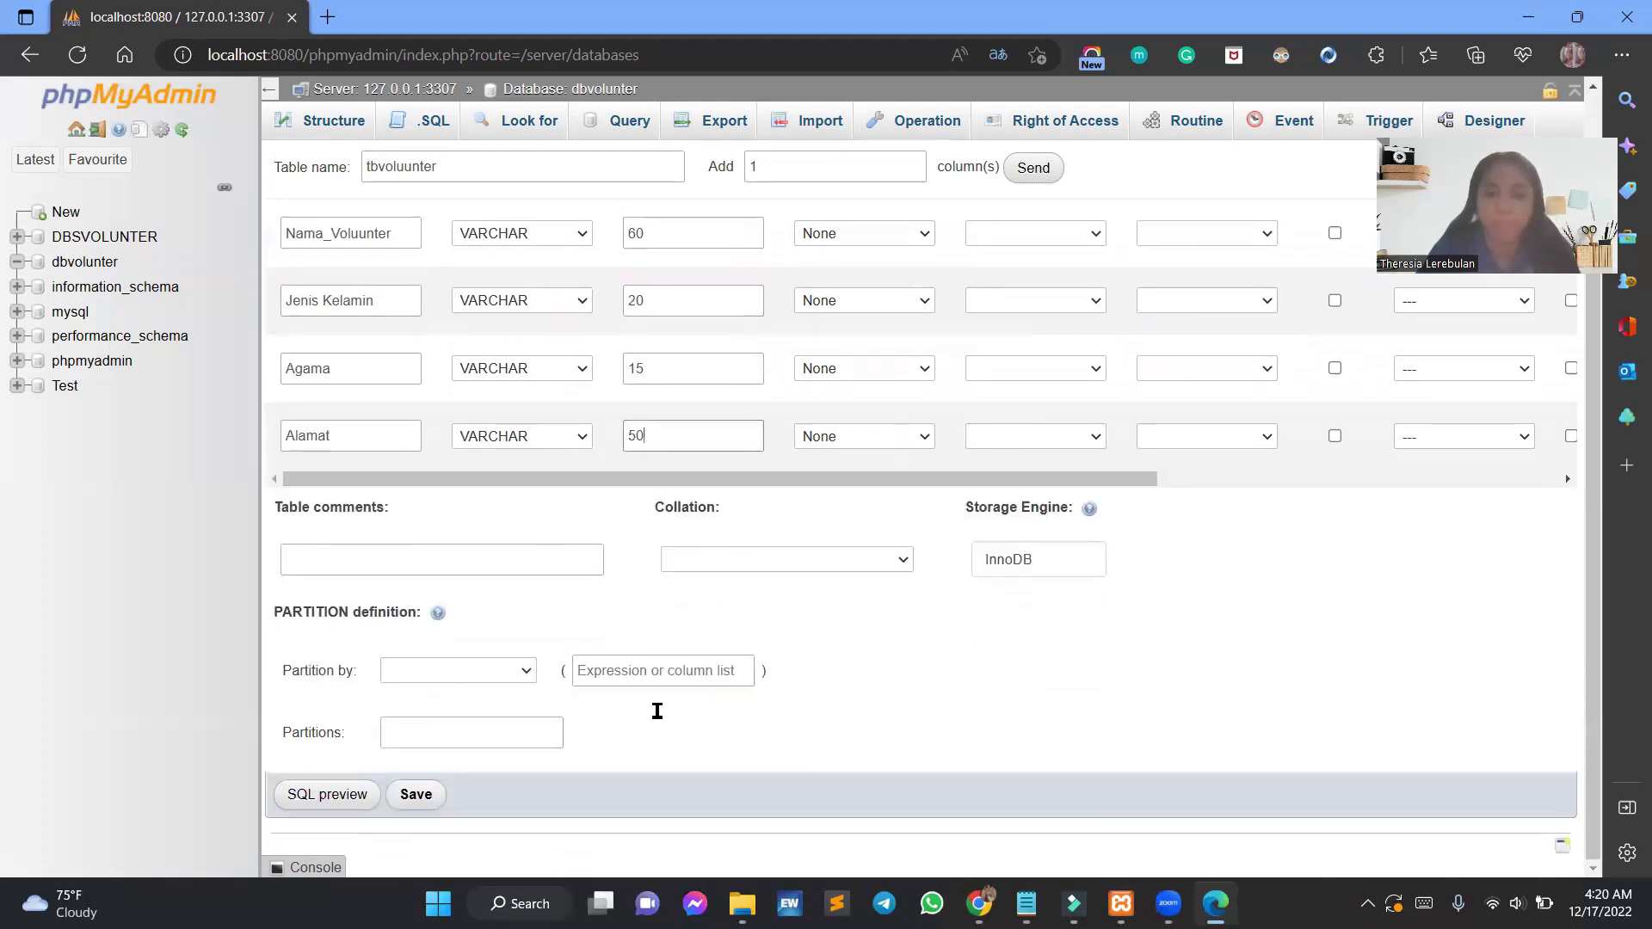
left_click(421, 802)
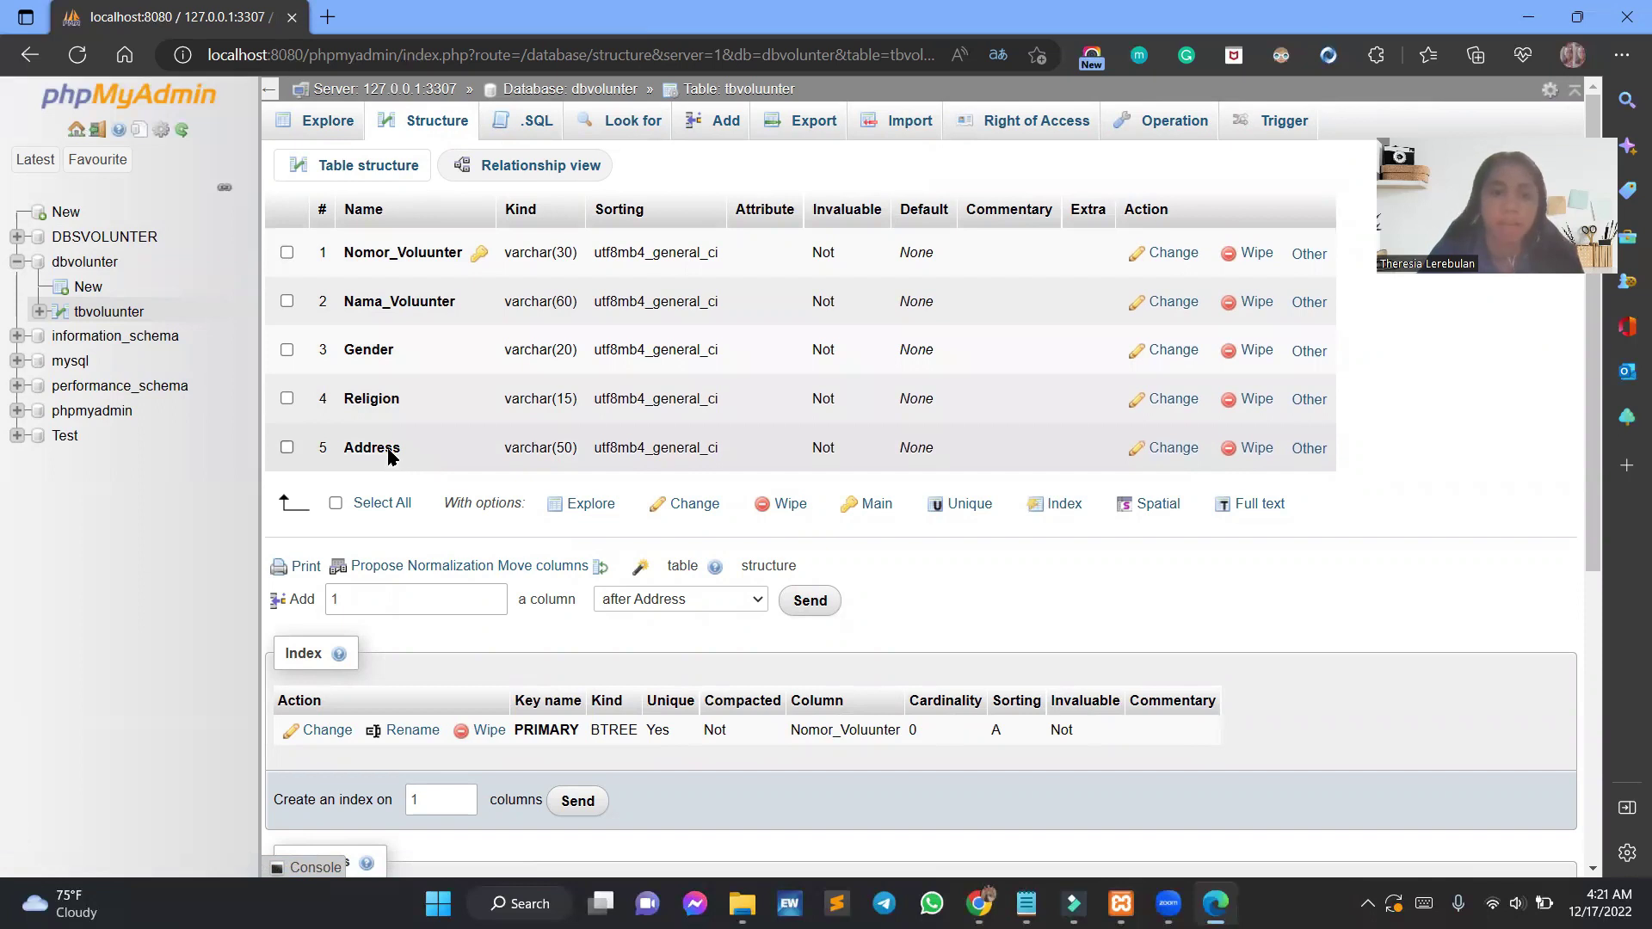
left_click(711, 121)
Enter the first volunteer's number and full name.
left_click(899, 233)
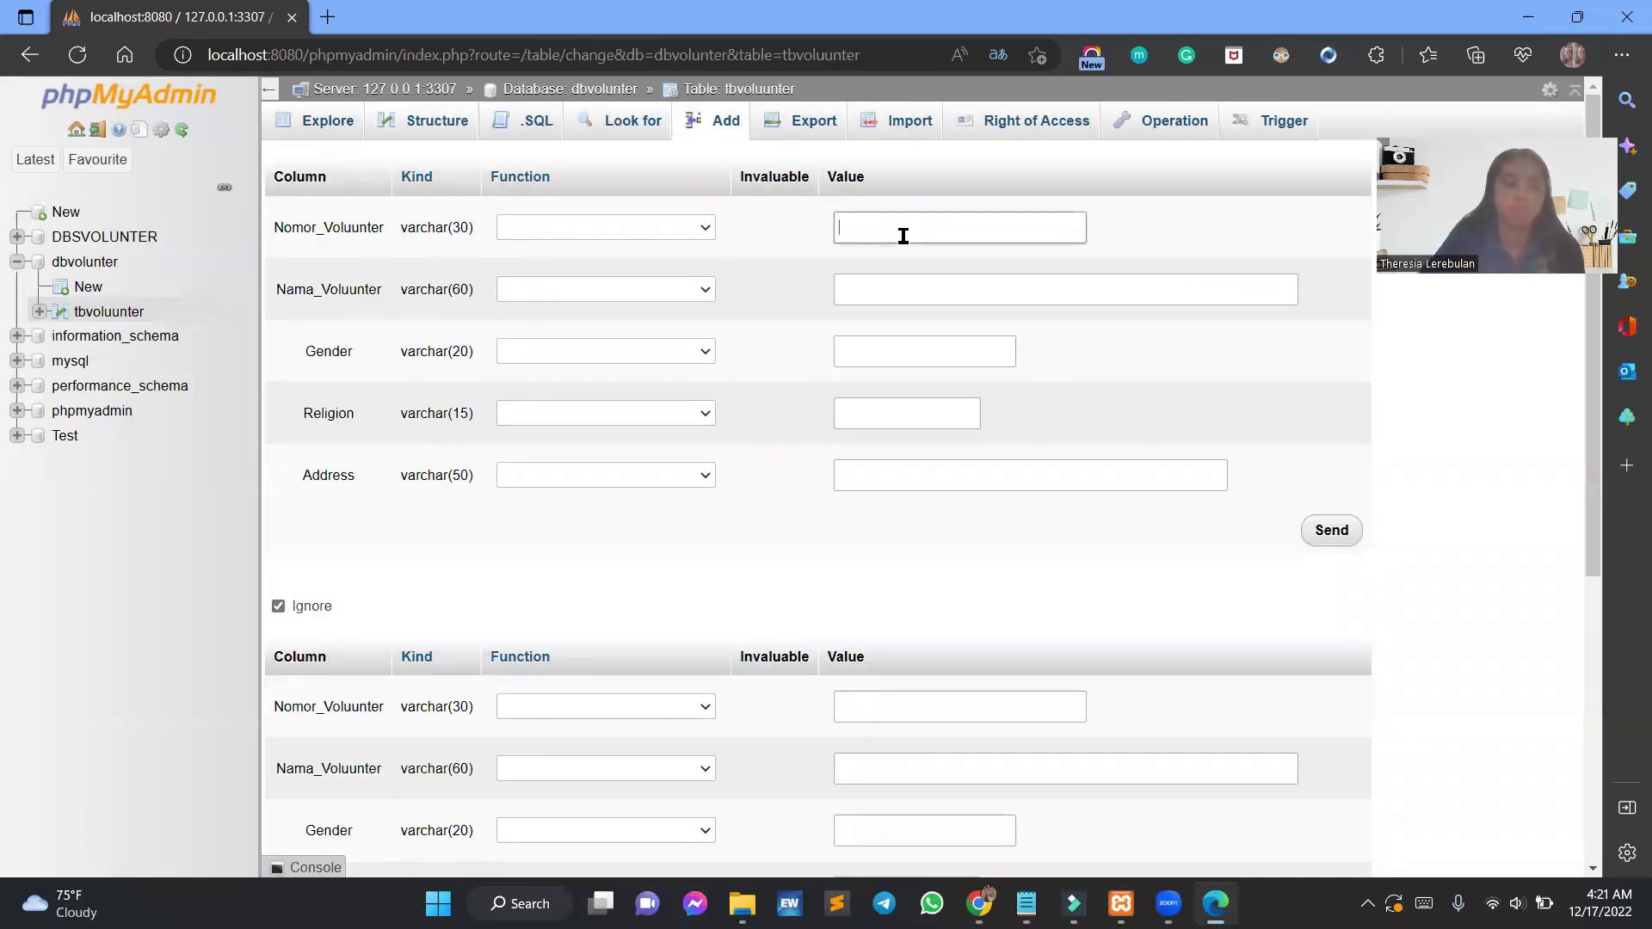
type("210101010007")
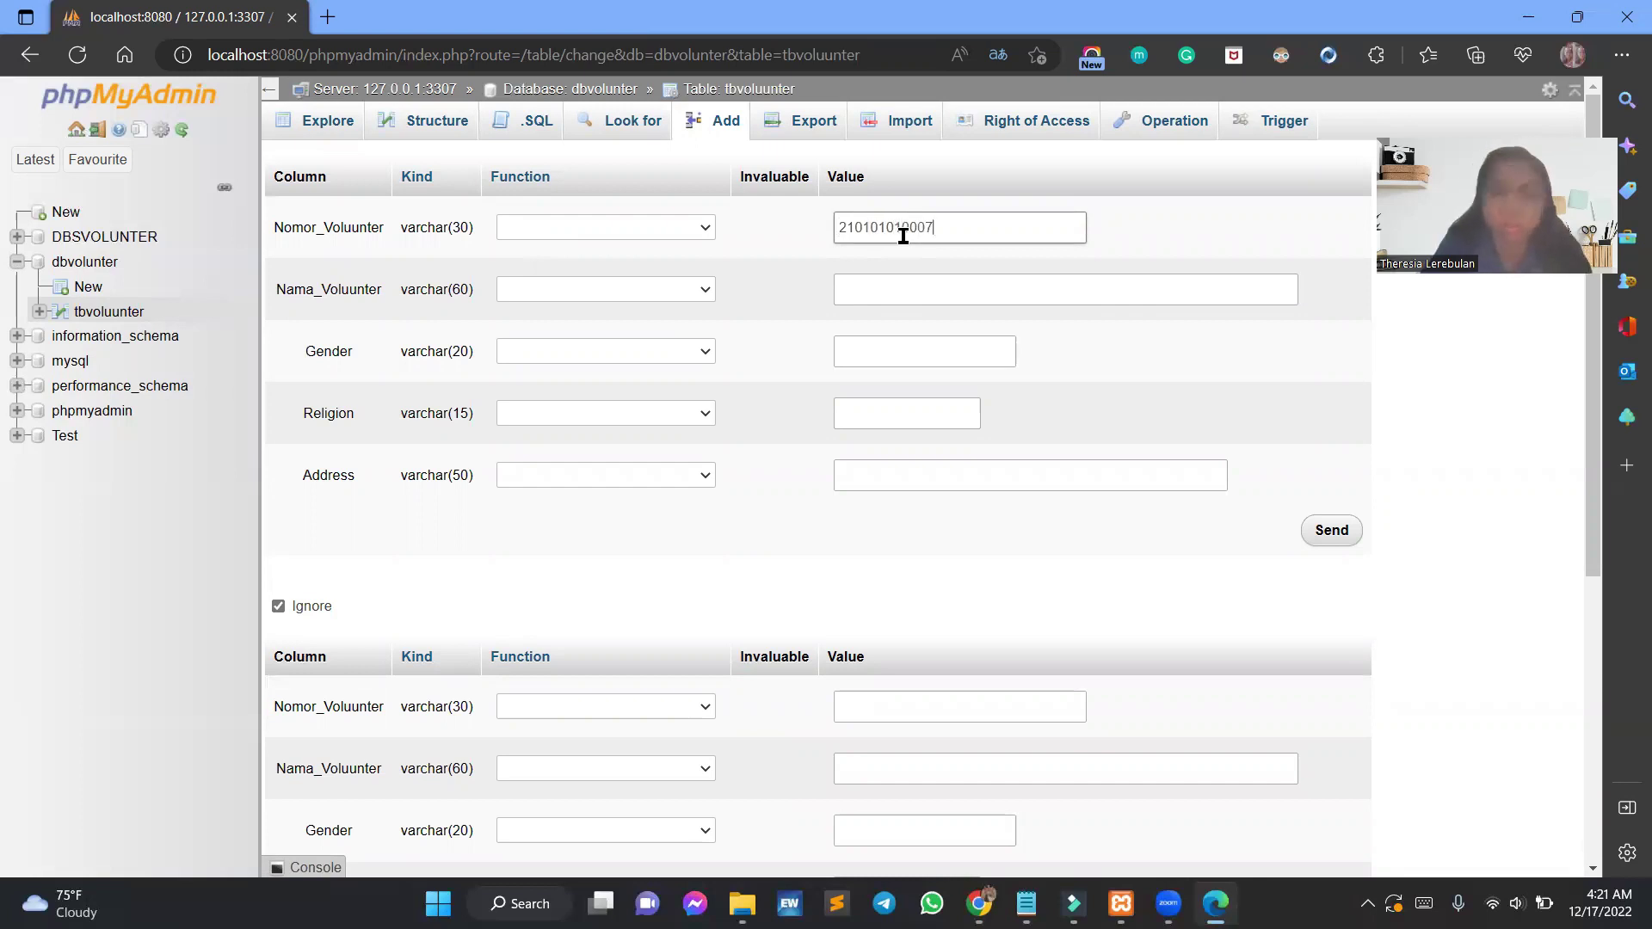
left_click(941, 273)
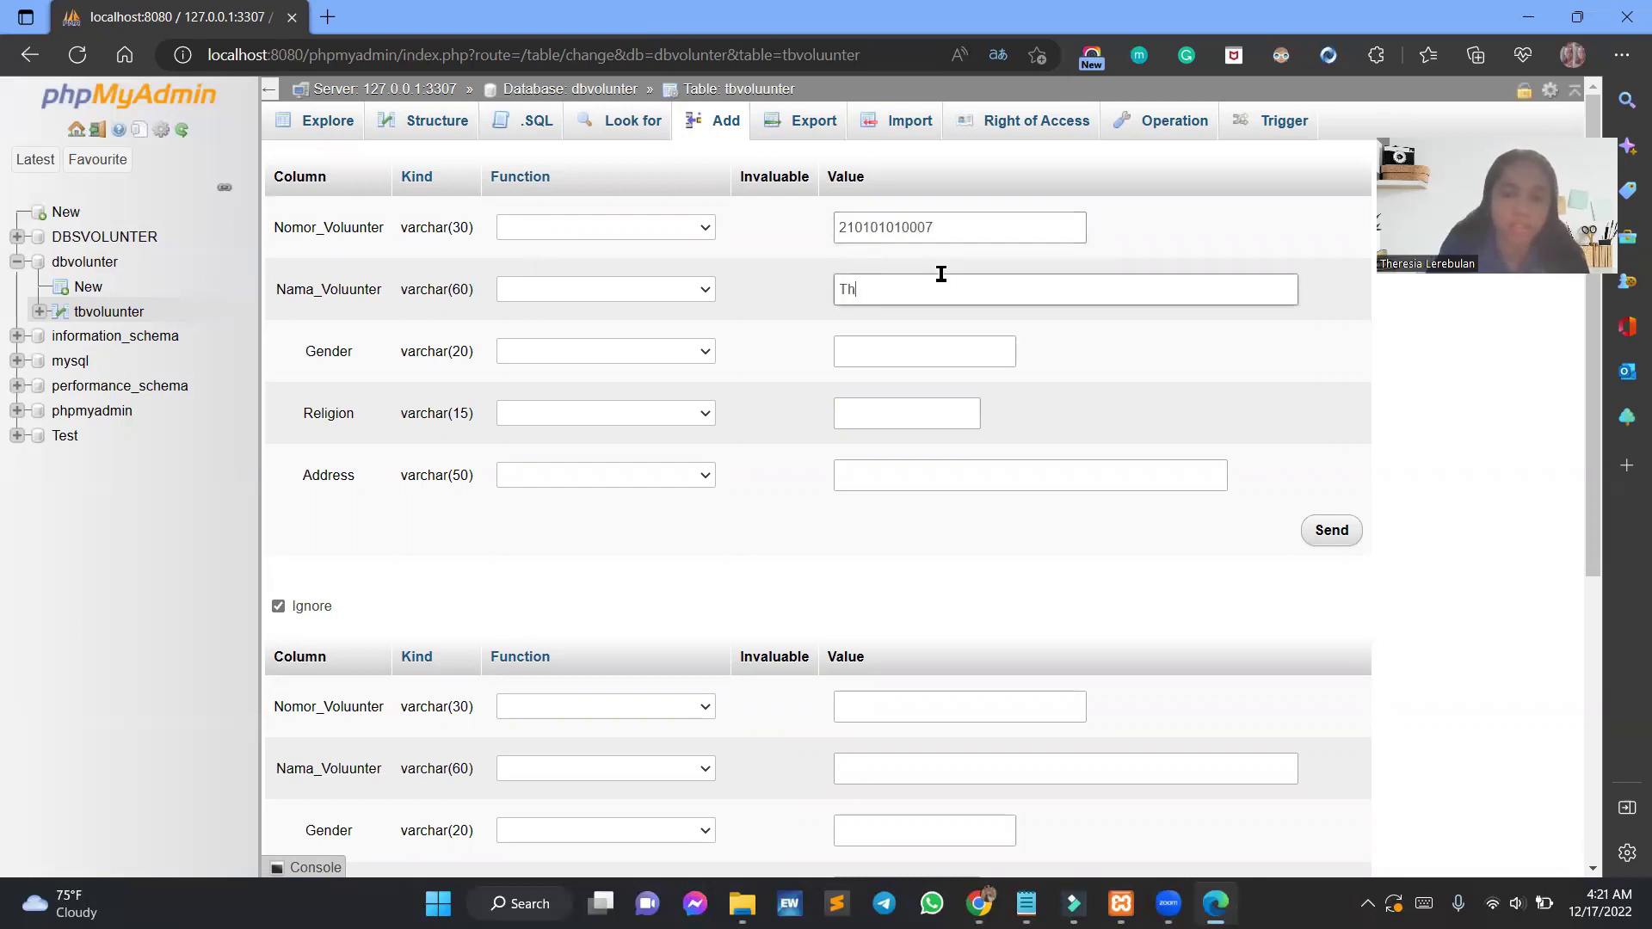
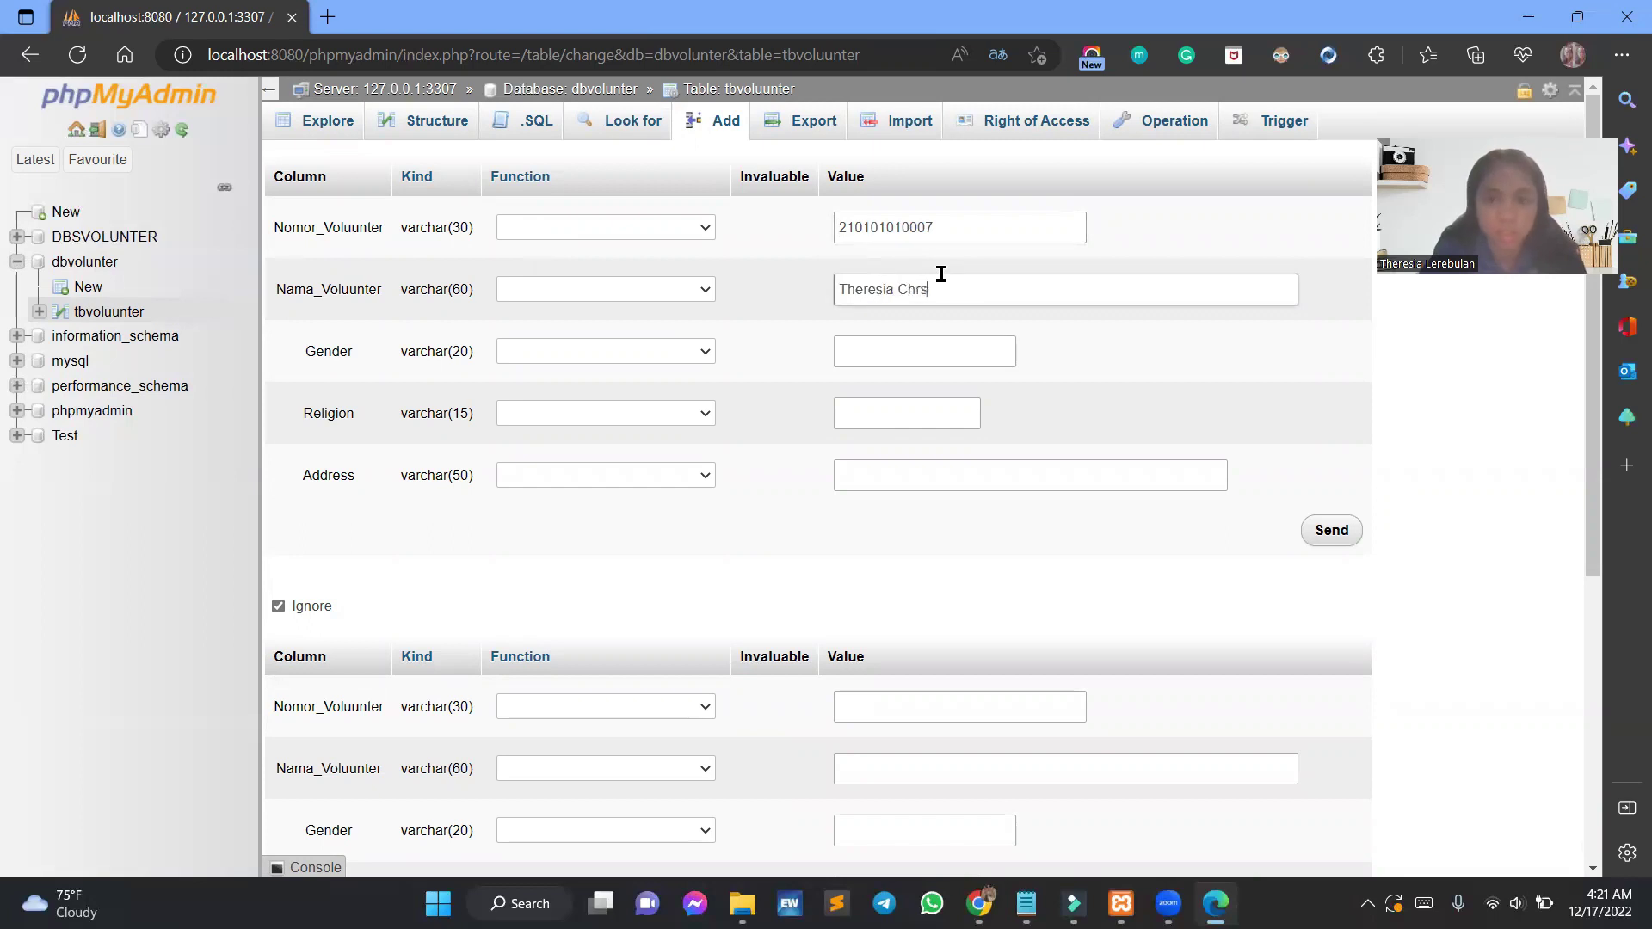
Set the first row's gender to Perempuan and religion to Katholik.
left_click(996, 352)
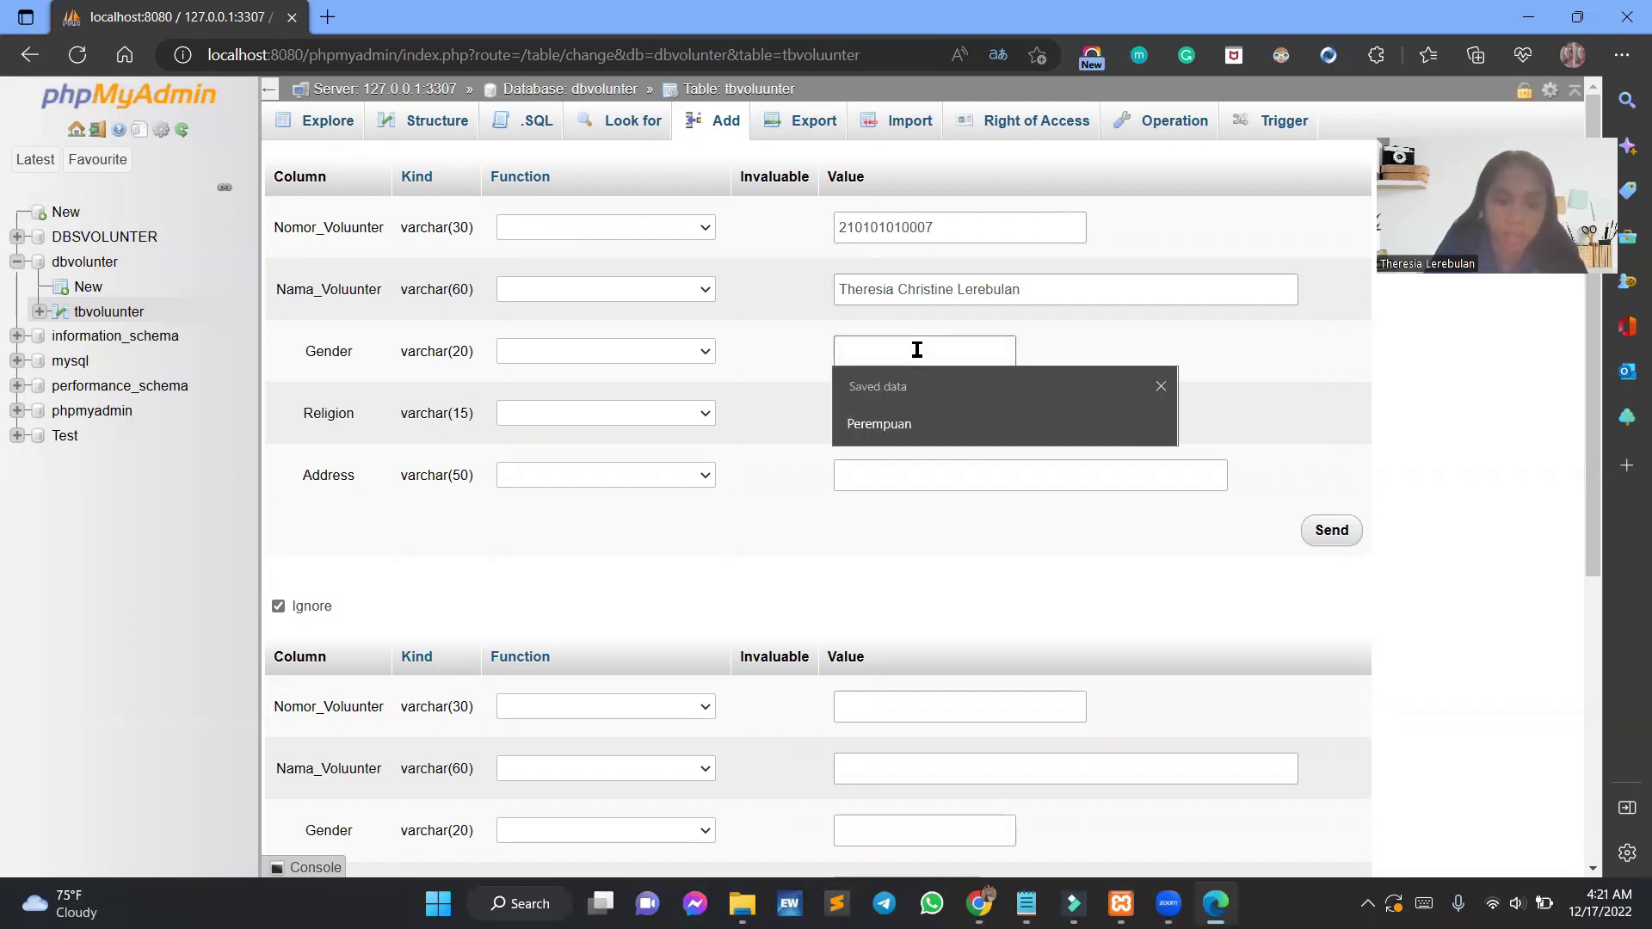
type("Katolik")
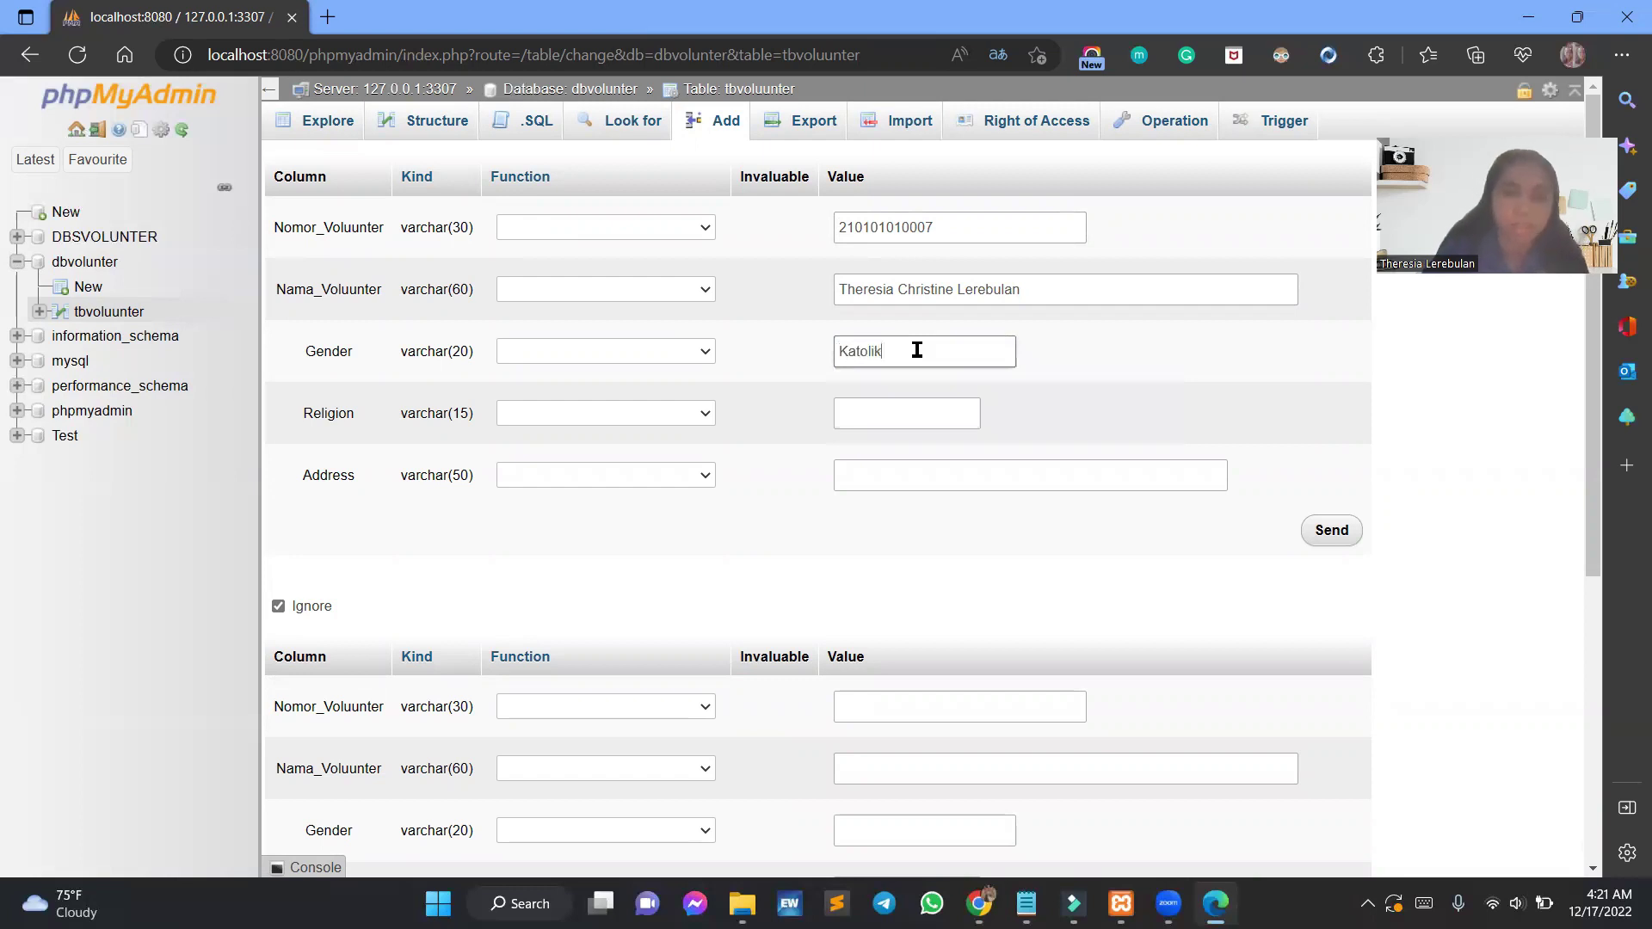
left_click(934, 422)
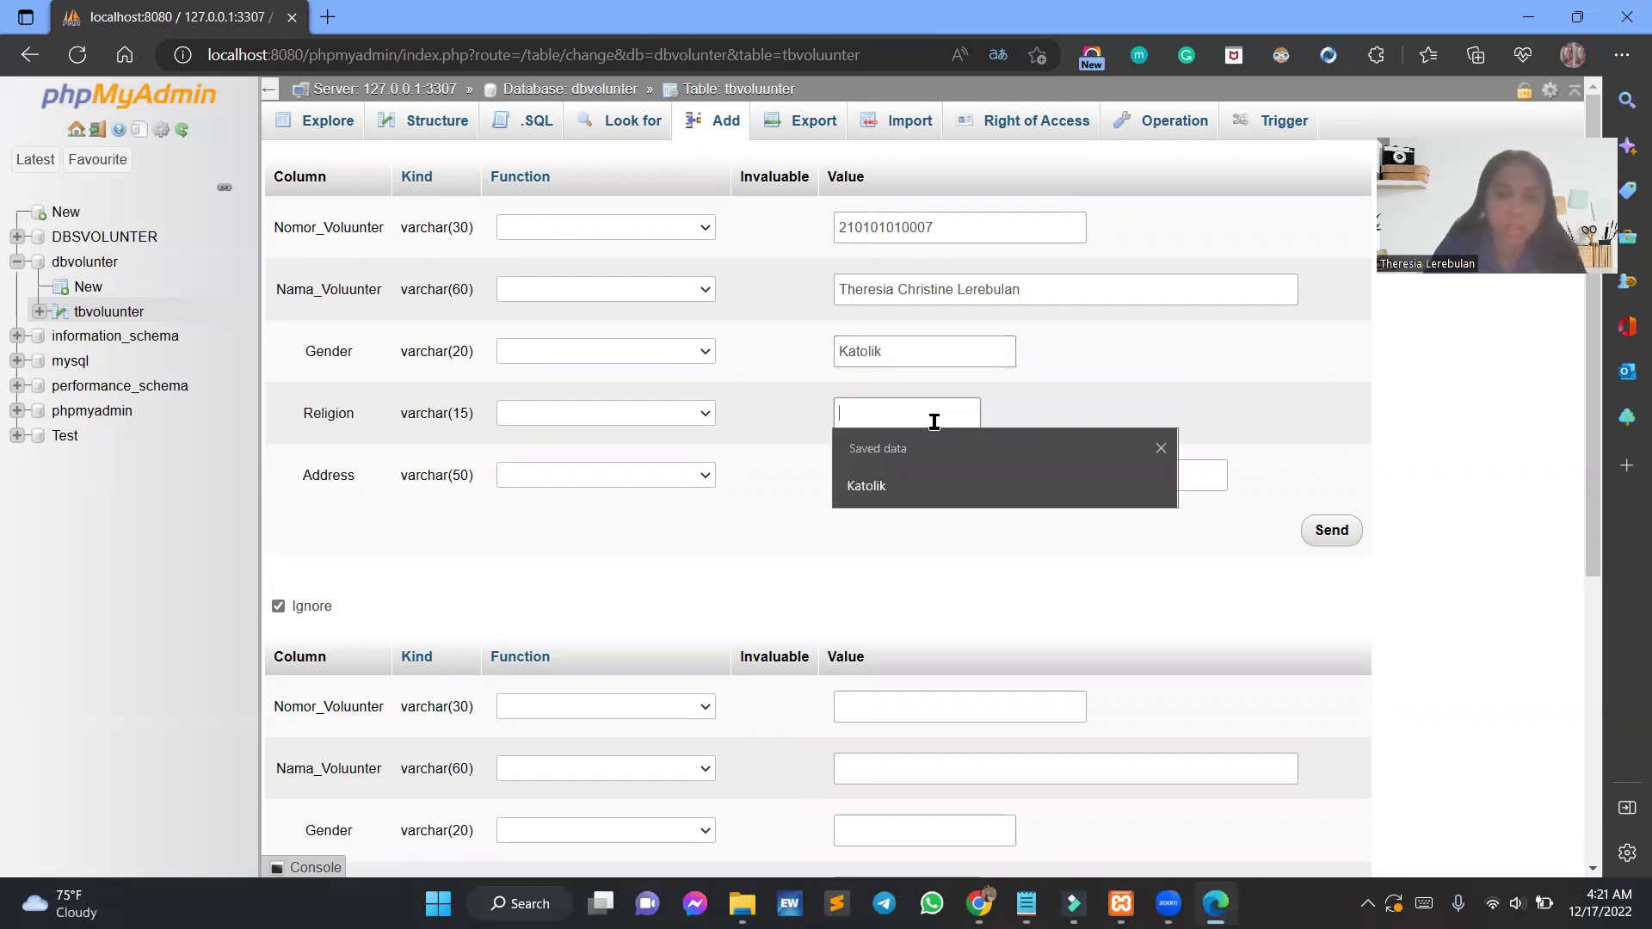
left_click(965, 352)
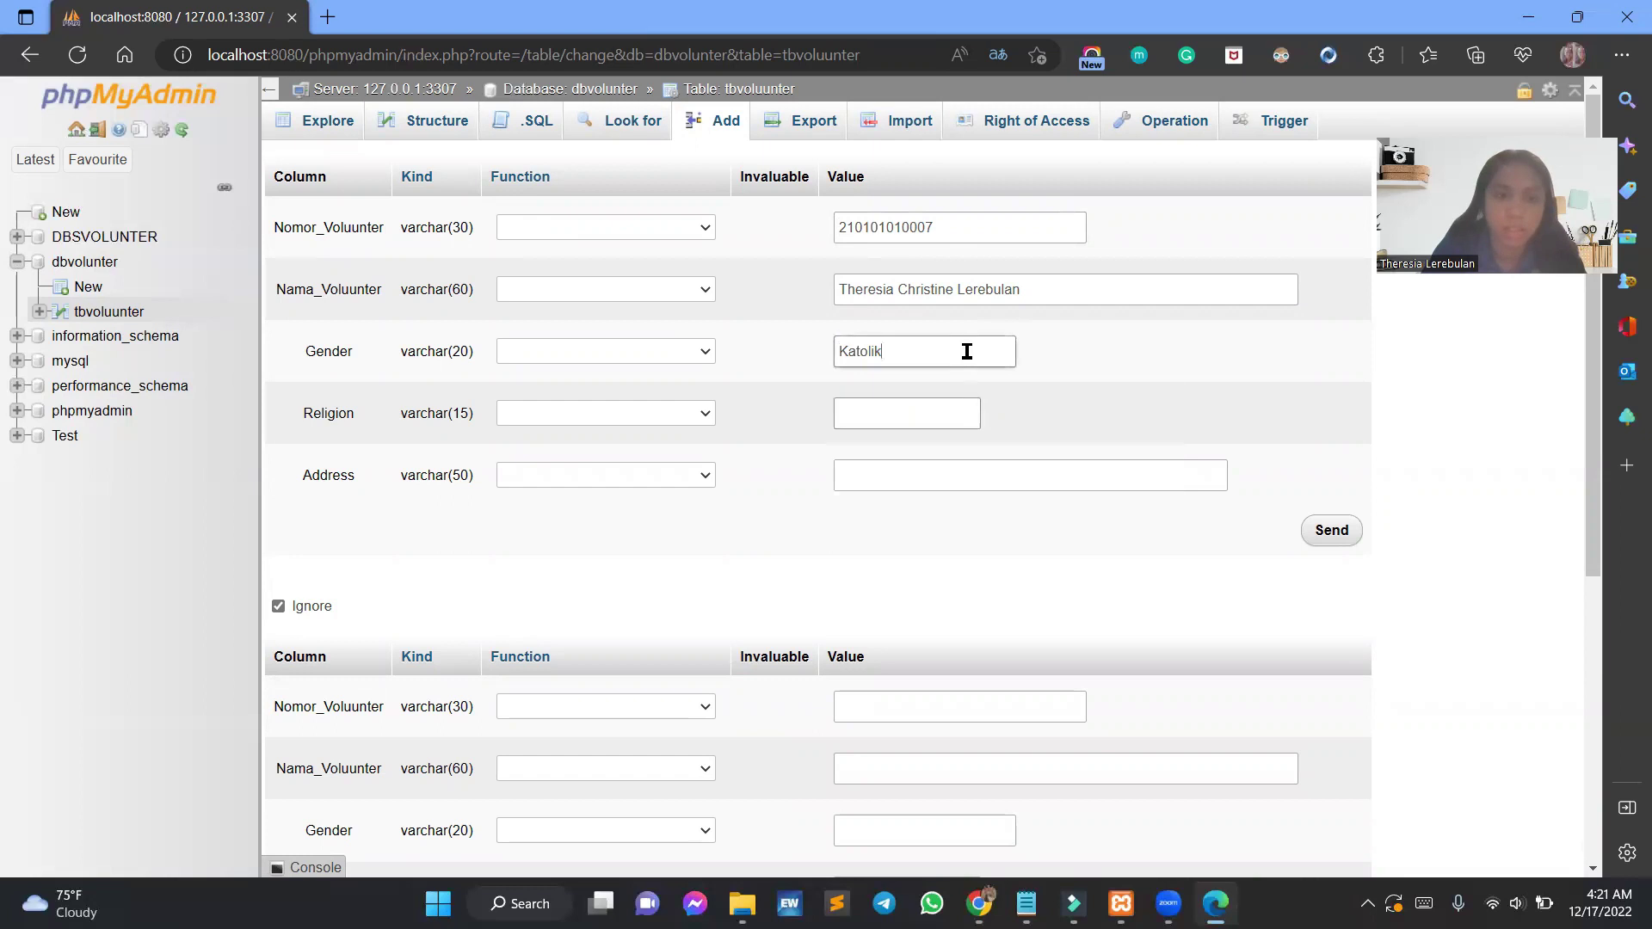
double_click(966, 351)
type("Perempuan")
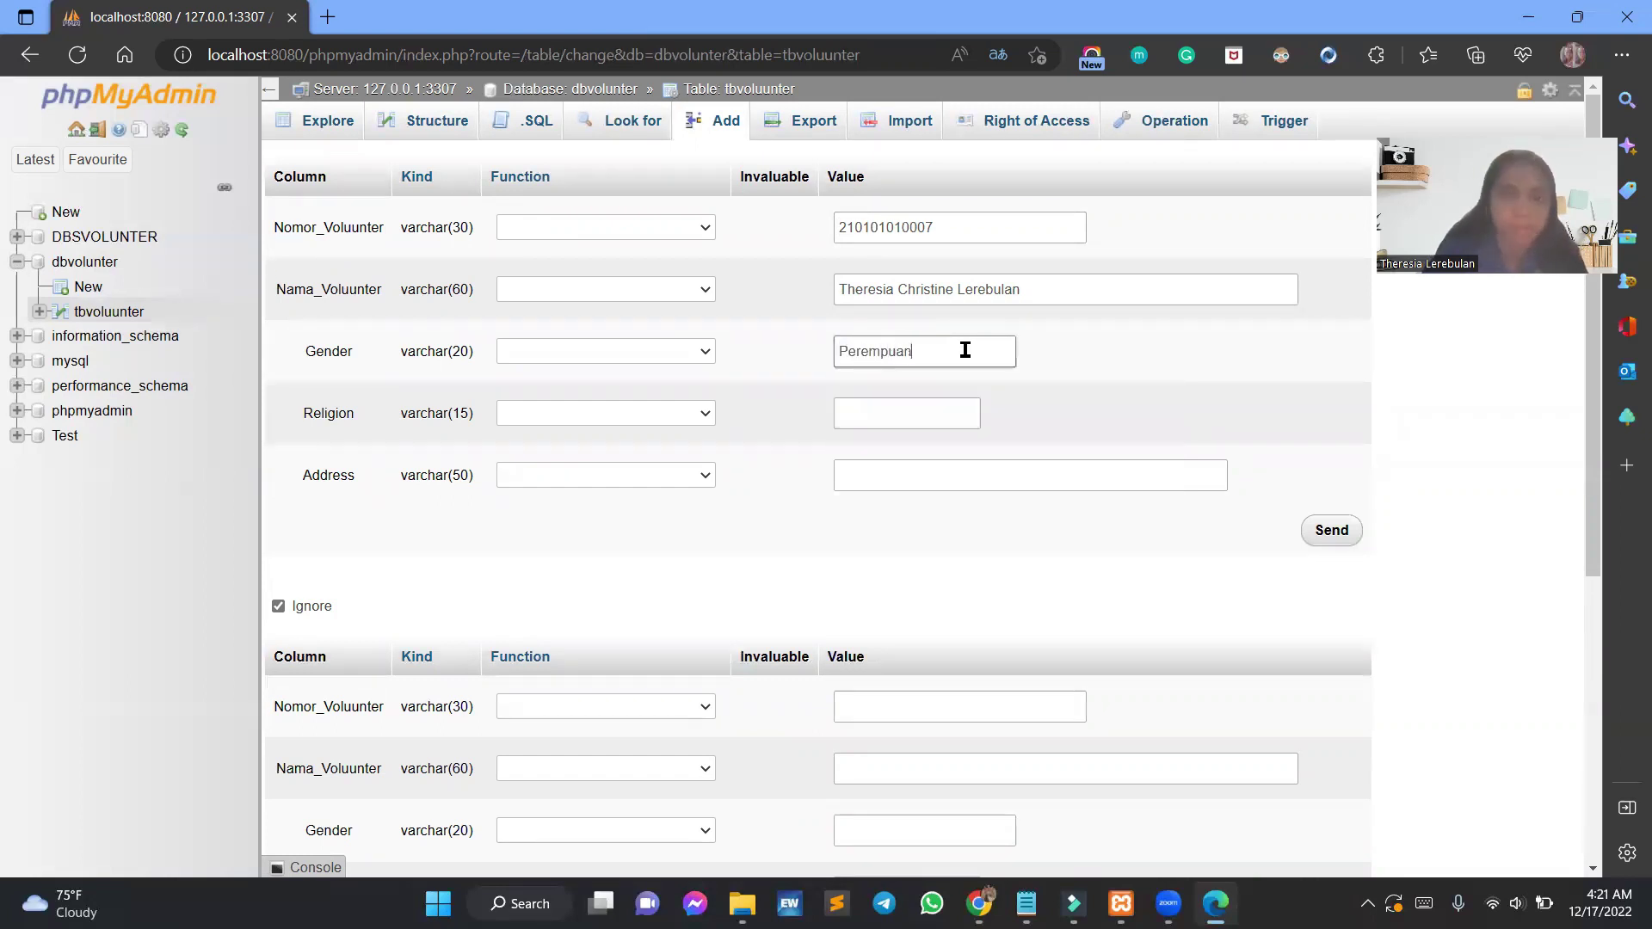
left_click(915, 413)
type("Katholik")
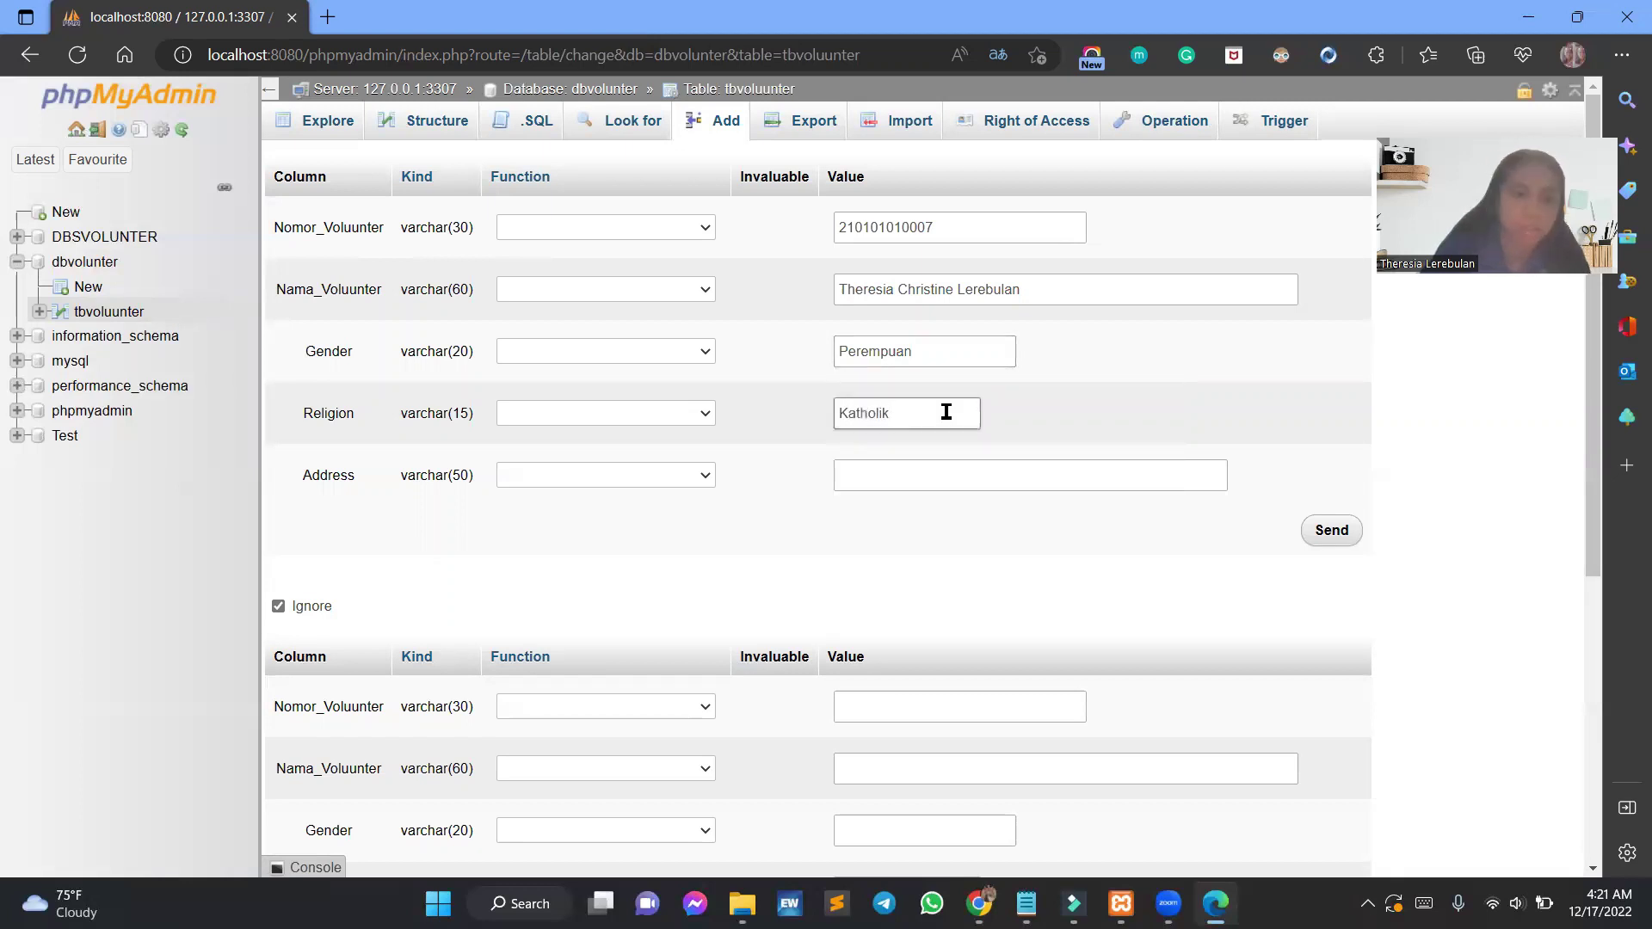
Type the first volunteer's street and regency address.
left_click(952, 469)
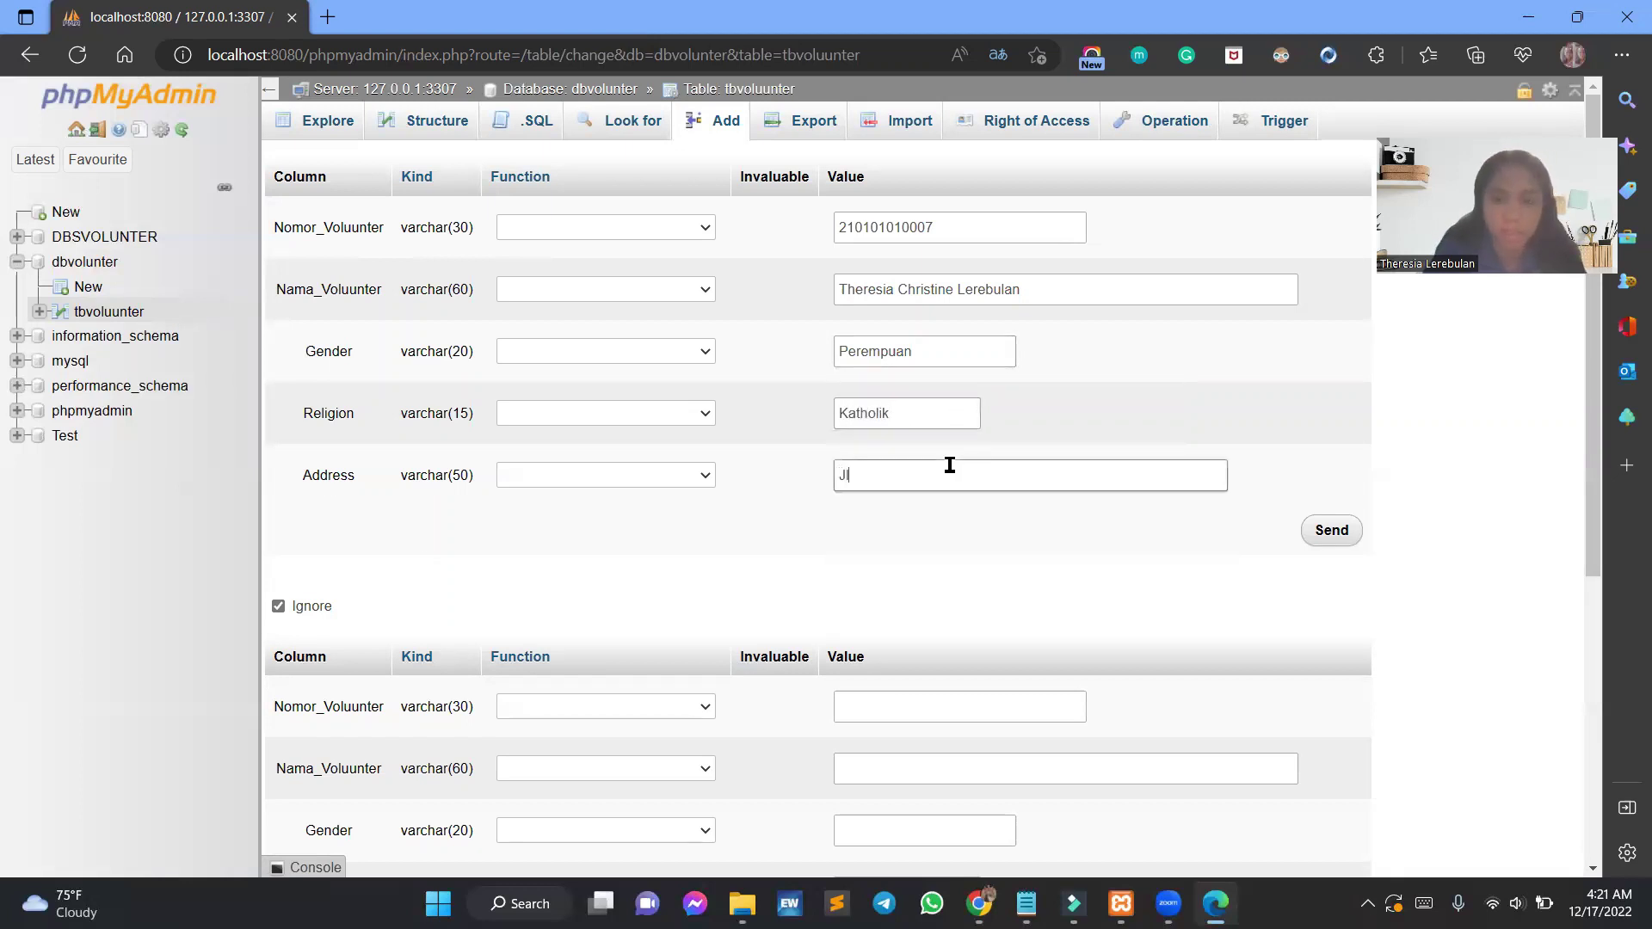
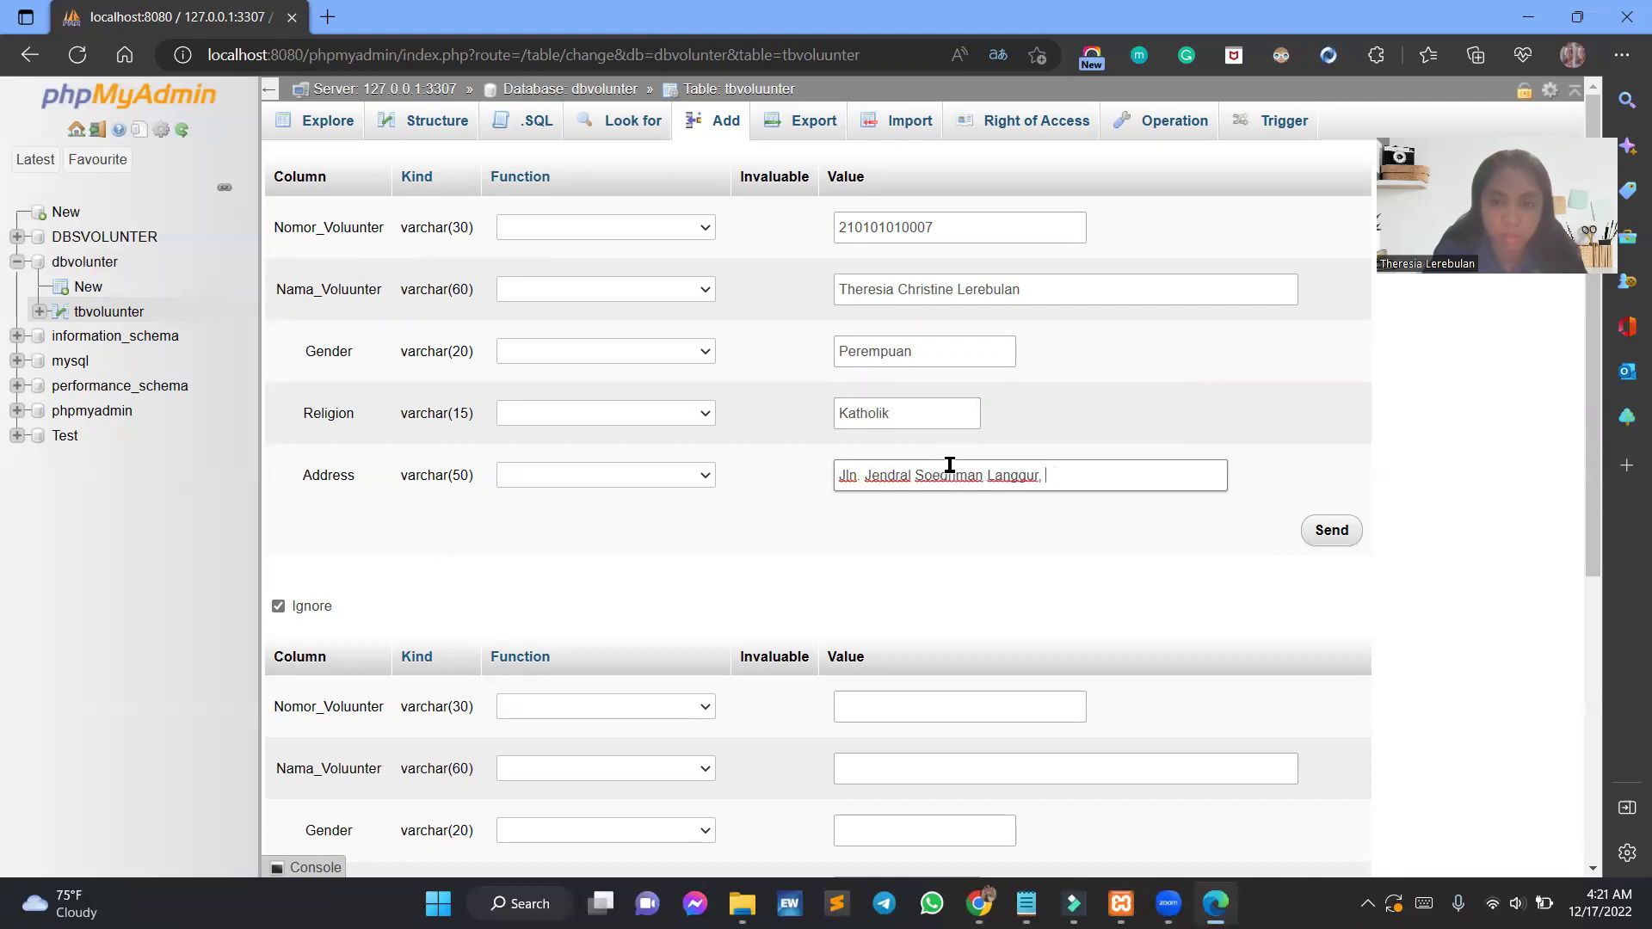
key("BackSpace")
key("BackSpace")
key("BackSpace")
key("BackSpace")
key("BackSpace")
key("BackSpace")
key("BackSpace")
key("BackSpace")
key("BackSpace")
key("BackSpace")
scroll(1116, 430, "down", 3)
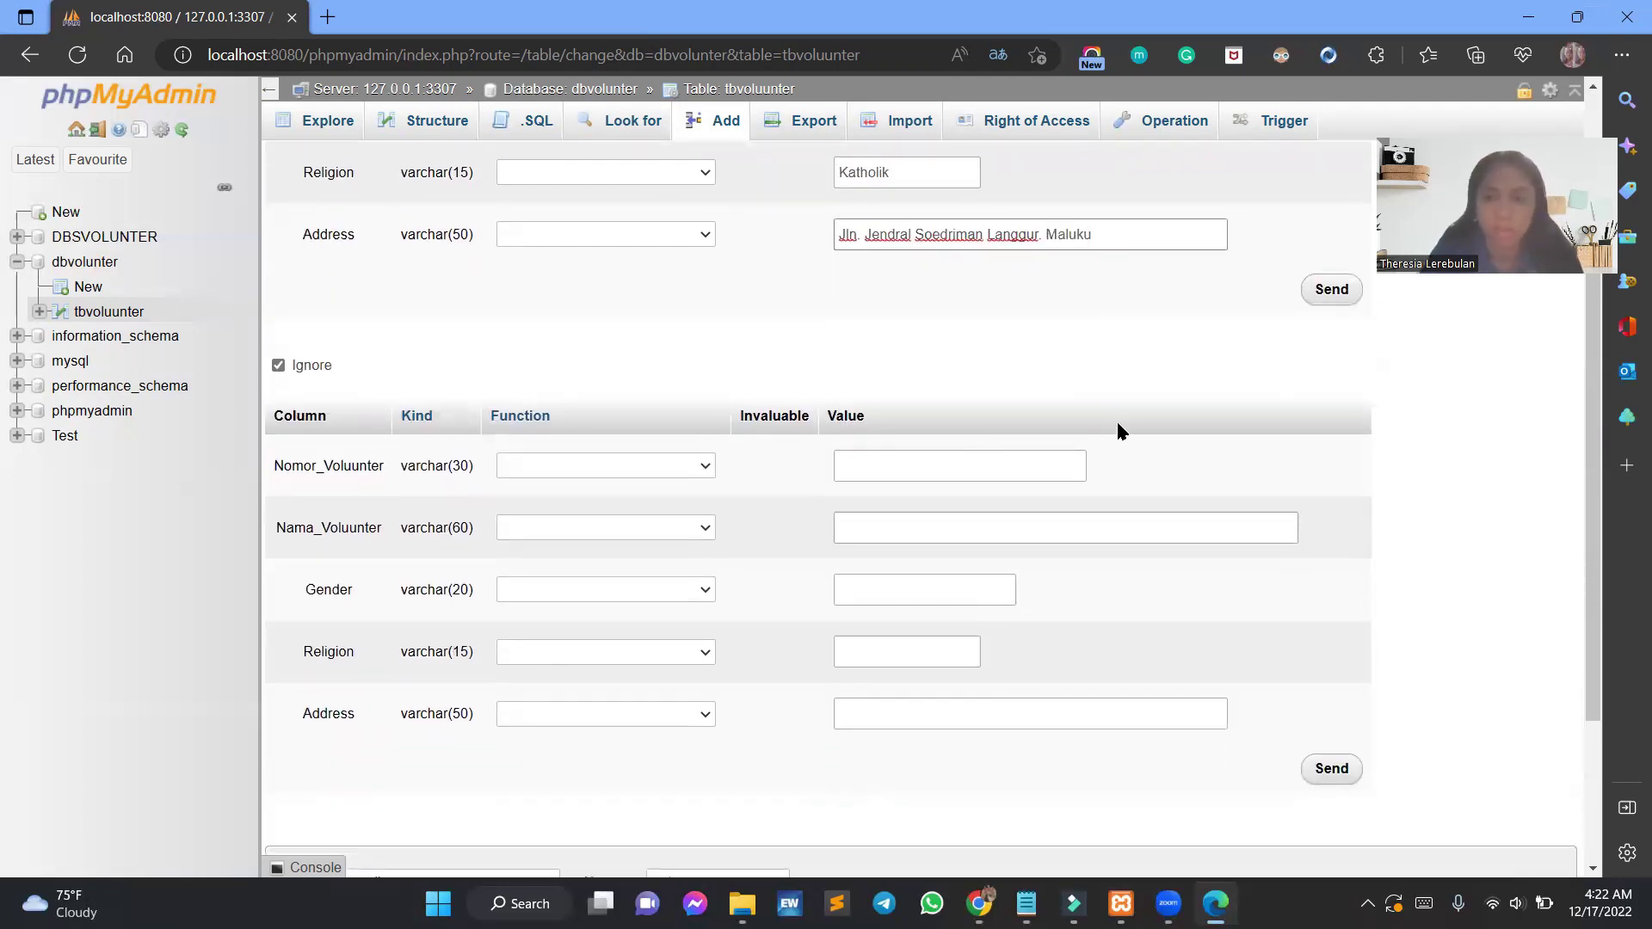
Enter the second volunteer's number and full name.
left_click(1012, 469)
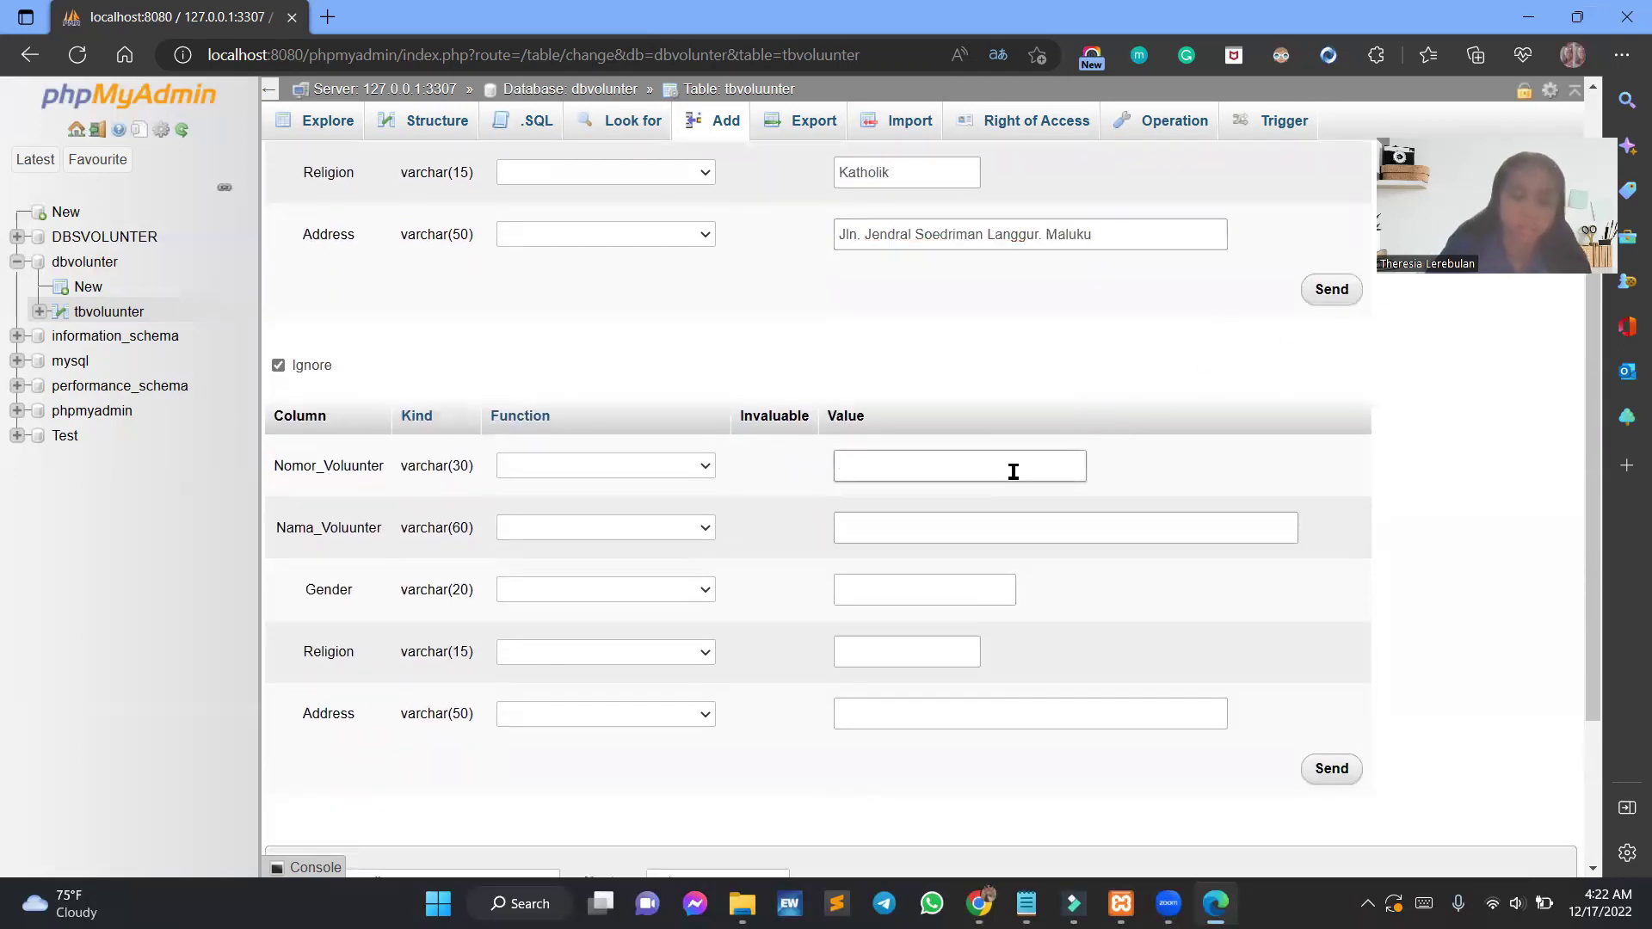
type("210101010008")
left_click(992, 527)
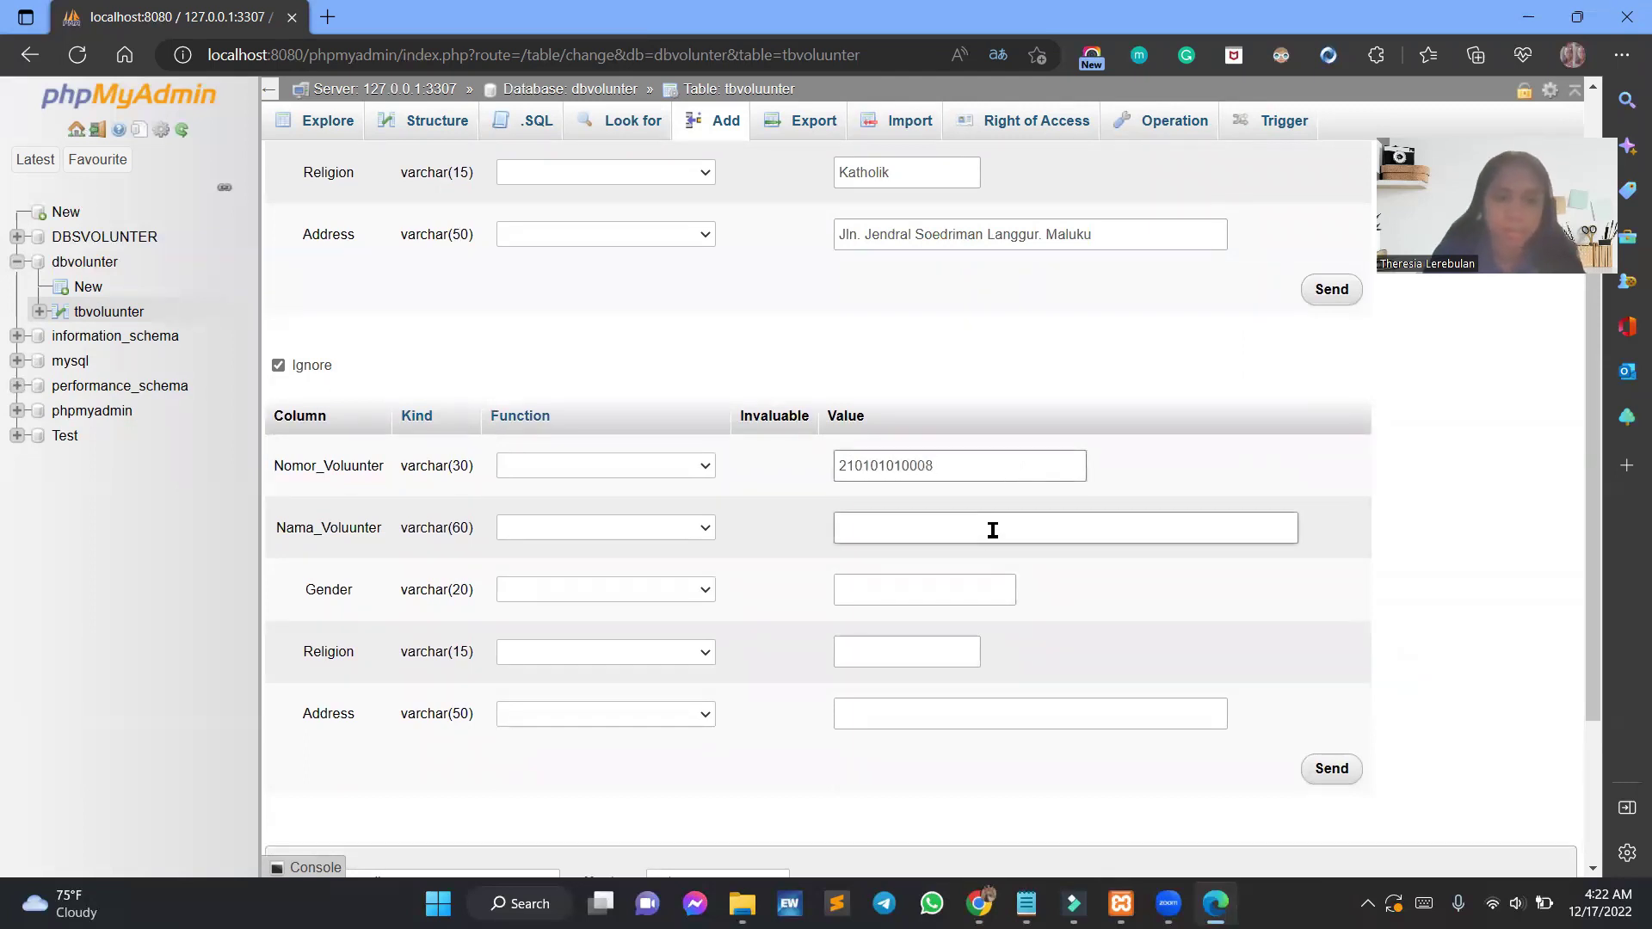
Set the second row's gender to Perempuan and religion to Katholik.
left_click(1002, 586)
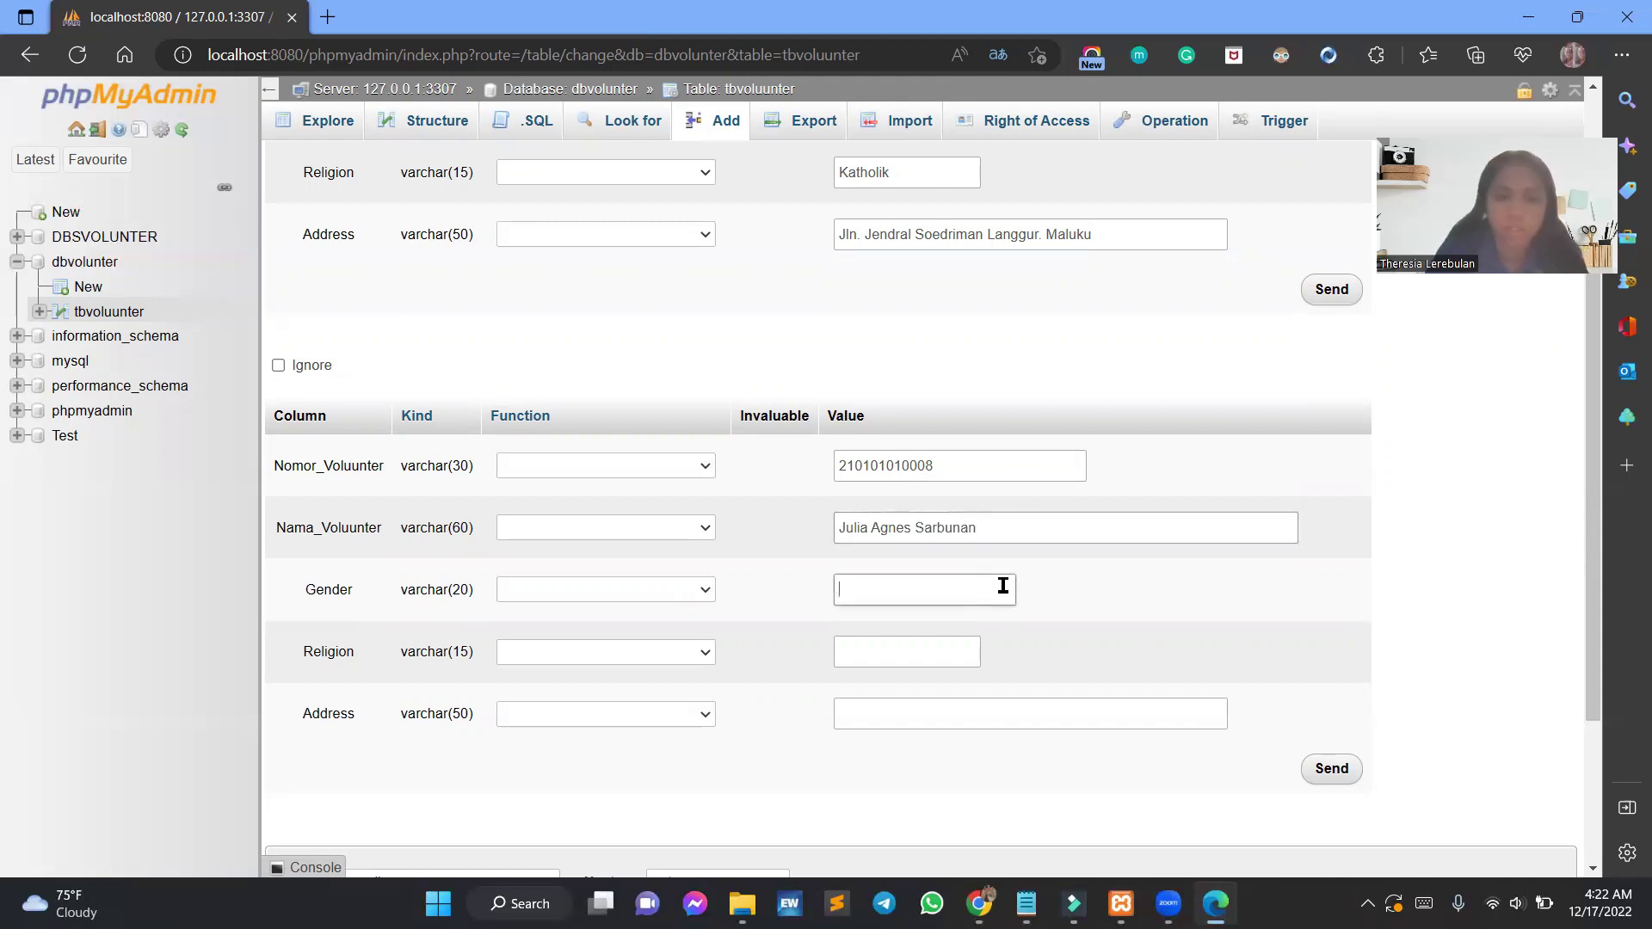
type("Perempuan")
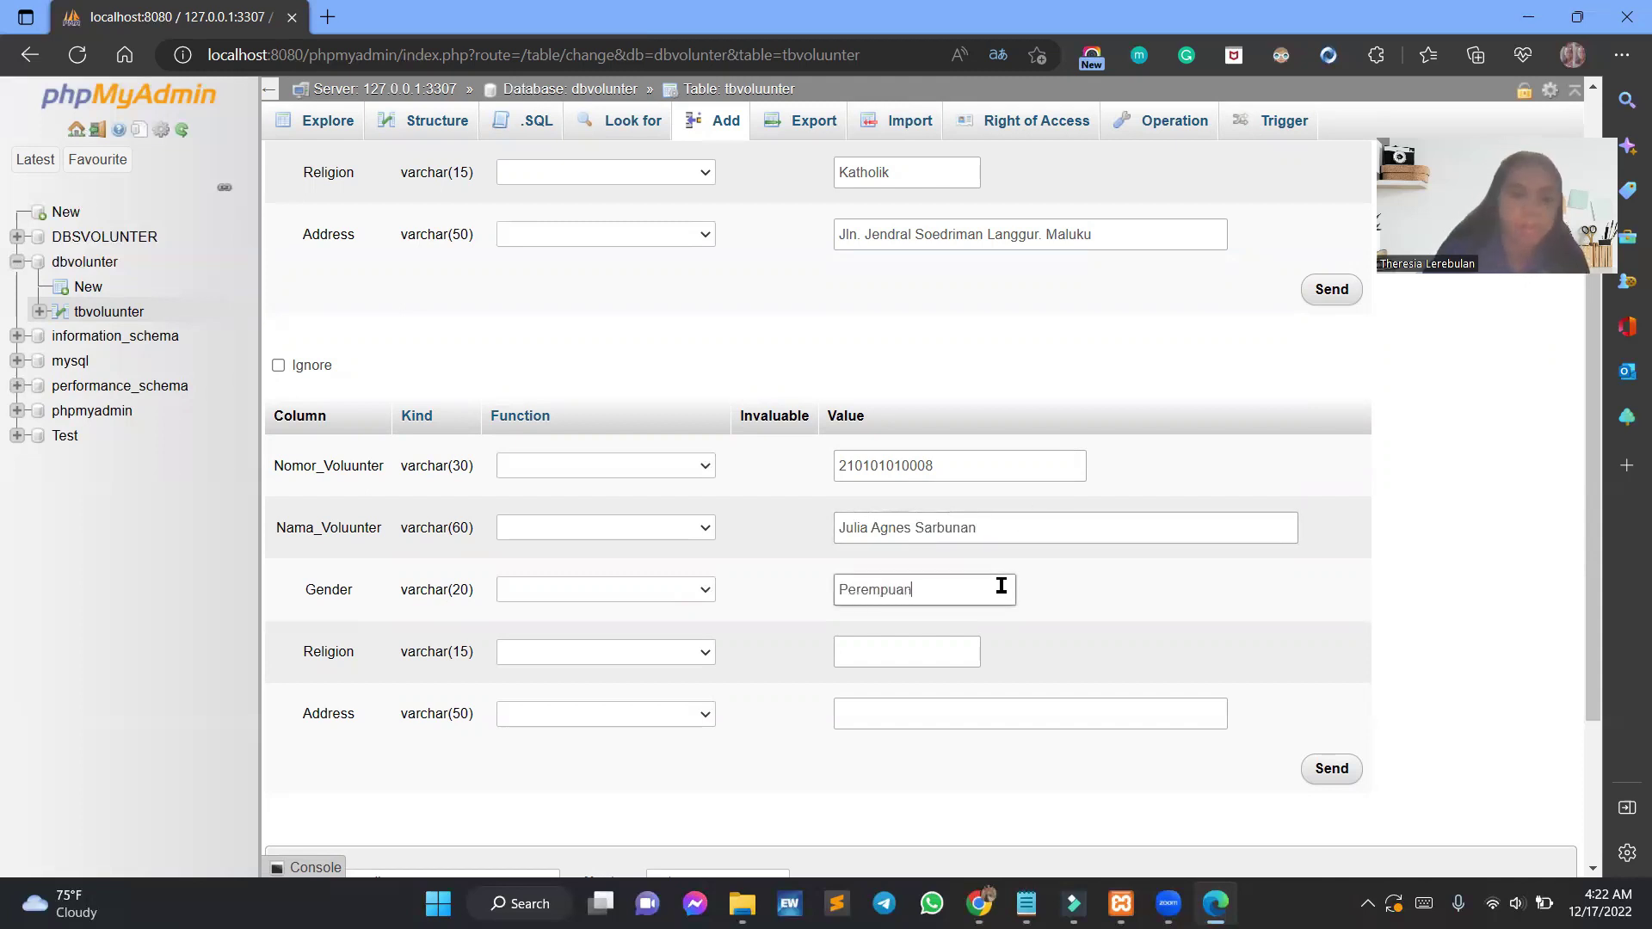
left_click(929, 652)
type("Katholik")
Type the second volunteer's address and uncheck Ignore so the row is inserted.
left_click(973, 716)
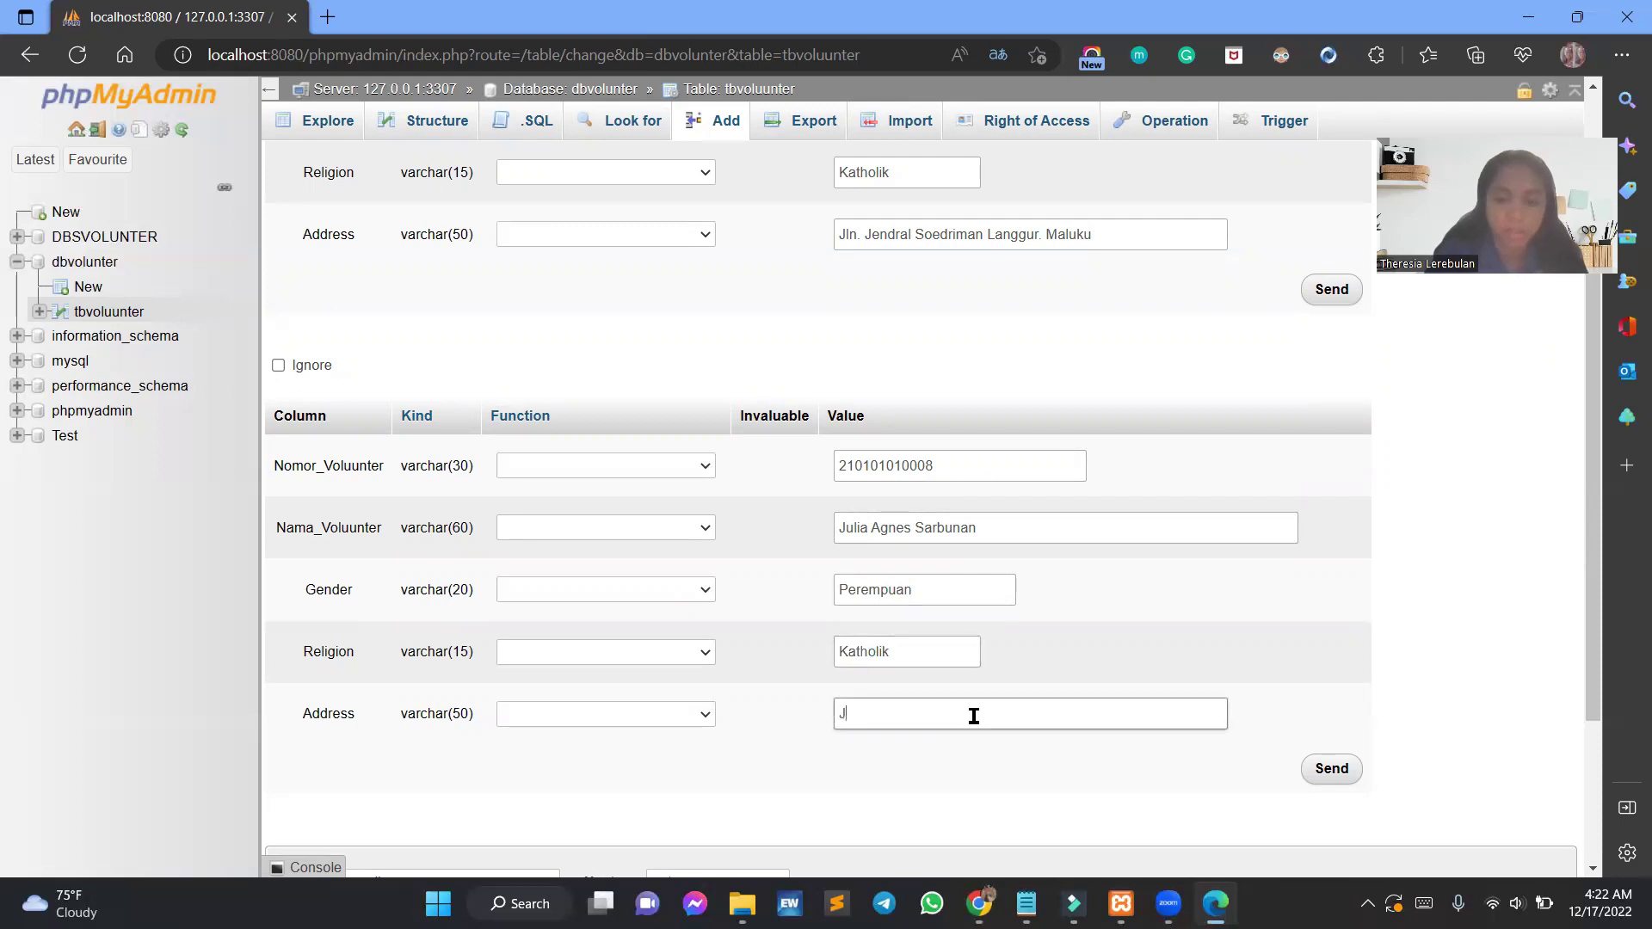
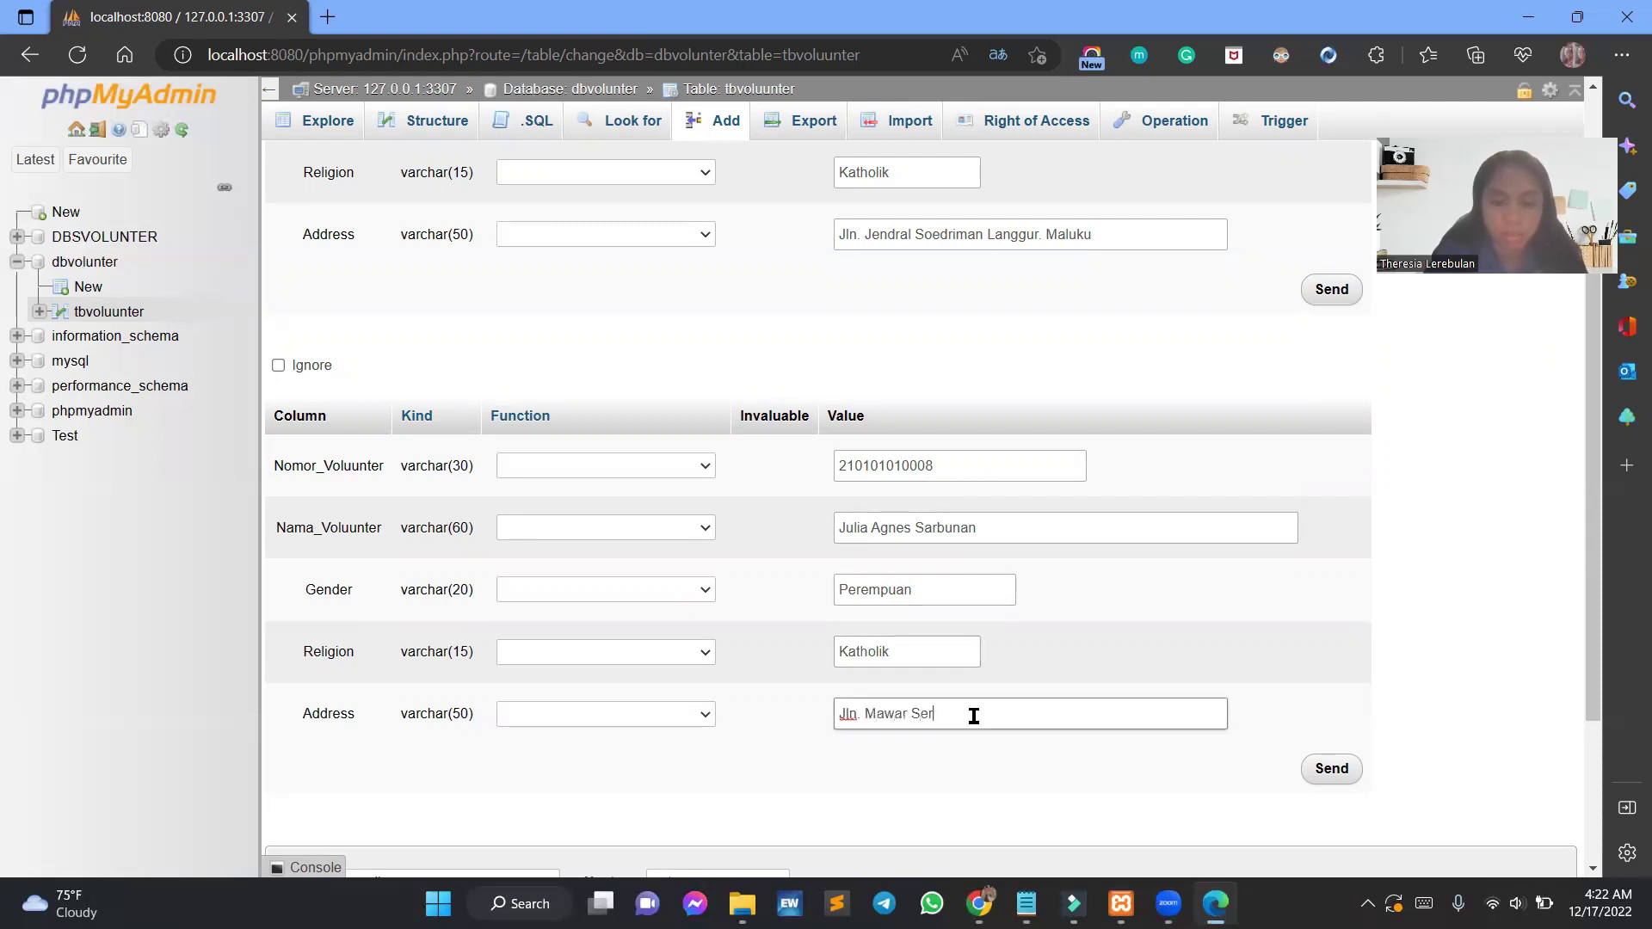
scroll(1029, 657, "down", 2)
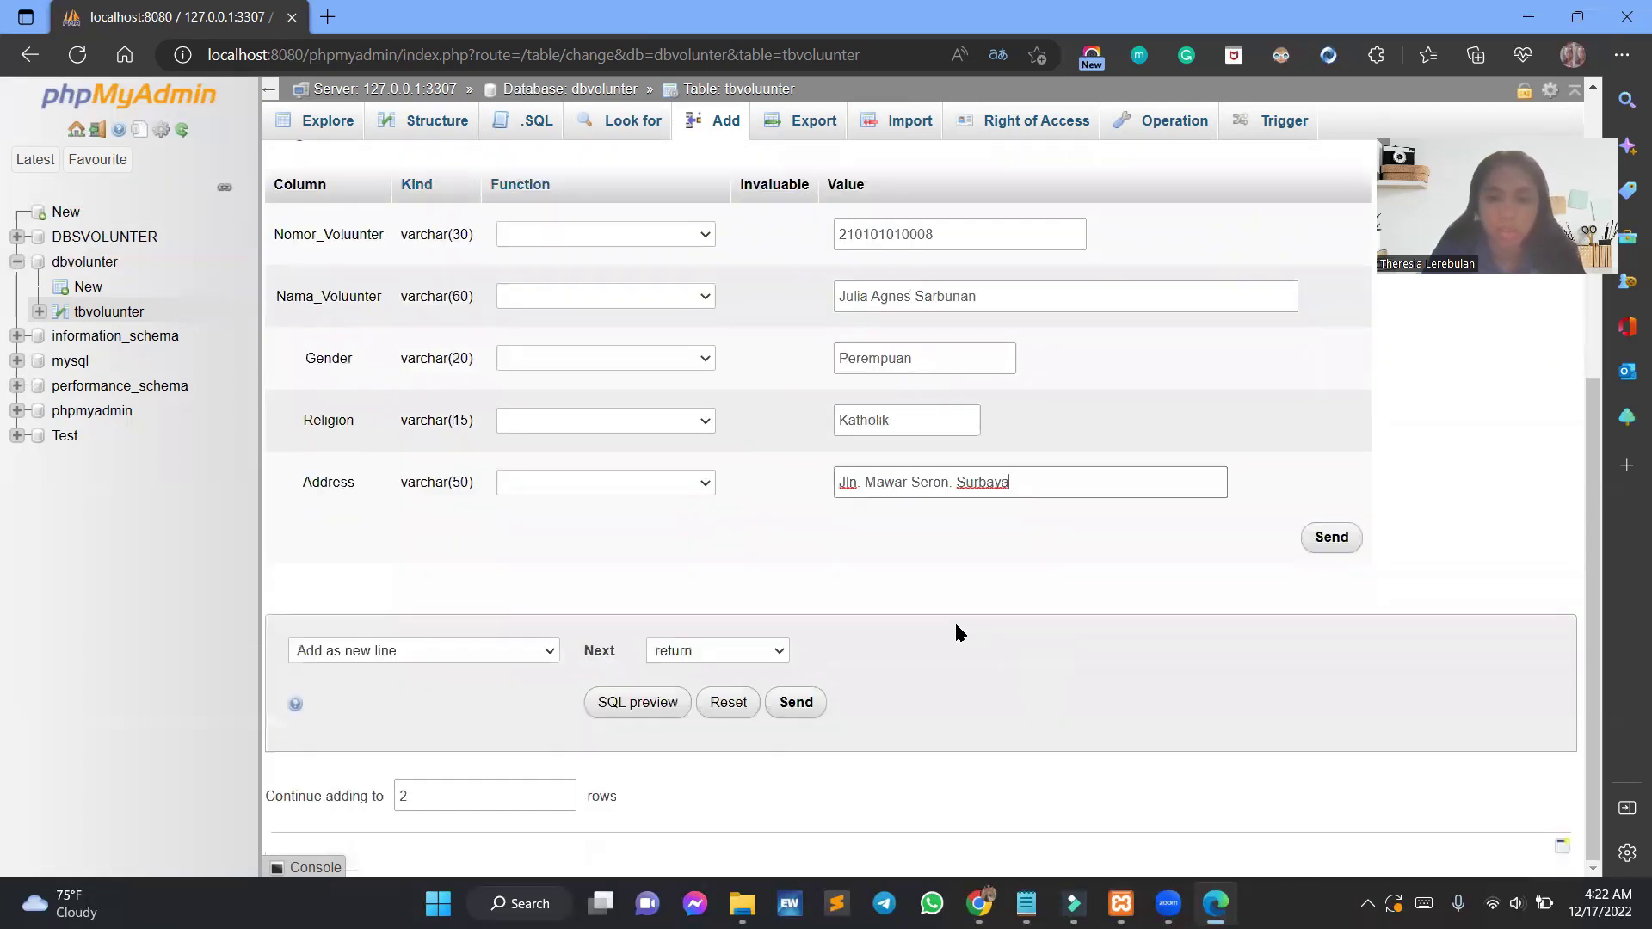
scroll(912, 636, "down", 1)
scroll(915, 636, "up", 5)
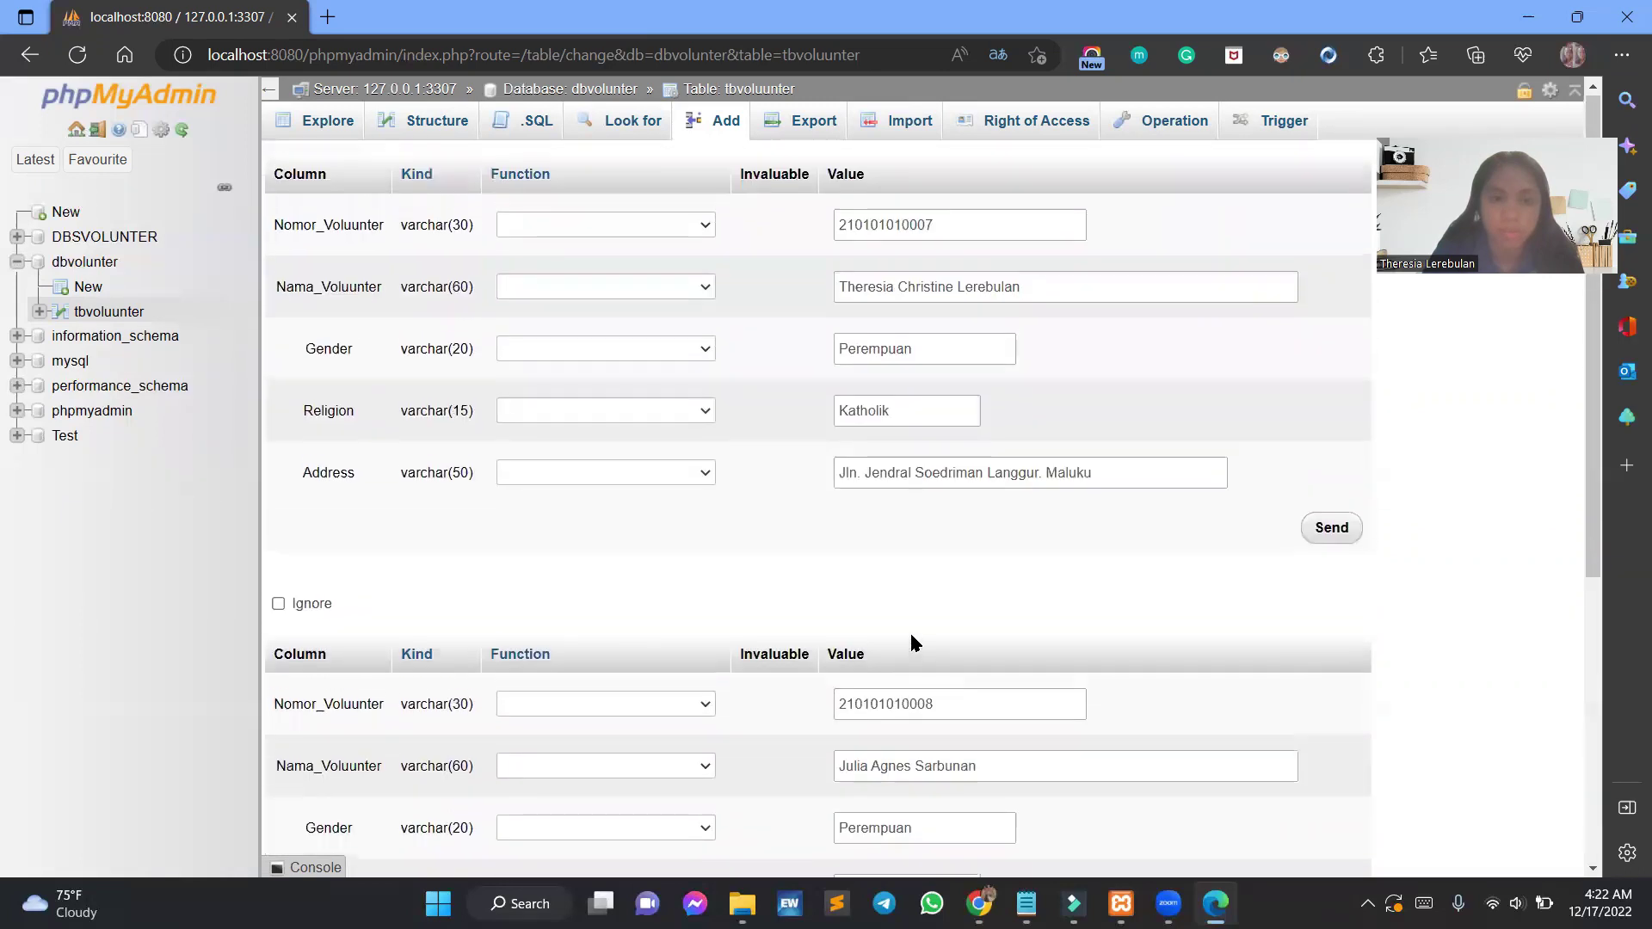
scroll(914, 637, "down", 5)
scroll(914, 636, "up", 1)
scroll(915, 636, "up", 1)
scroll(916, 637, "down", 2)
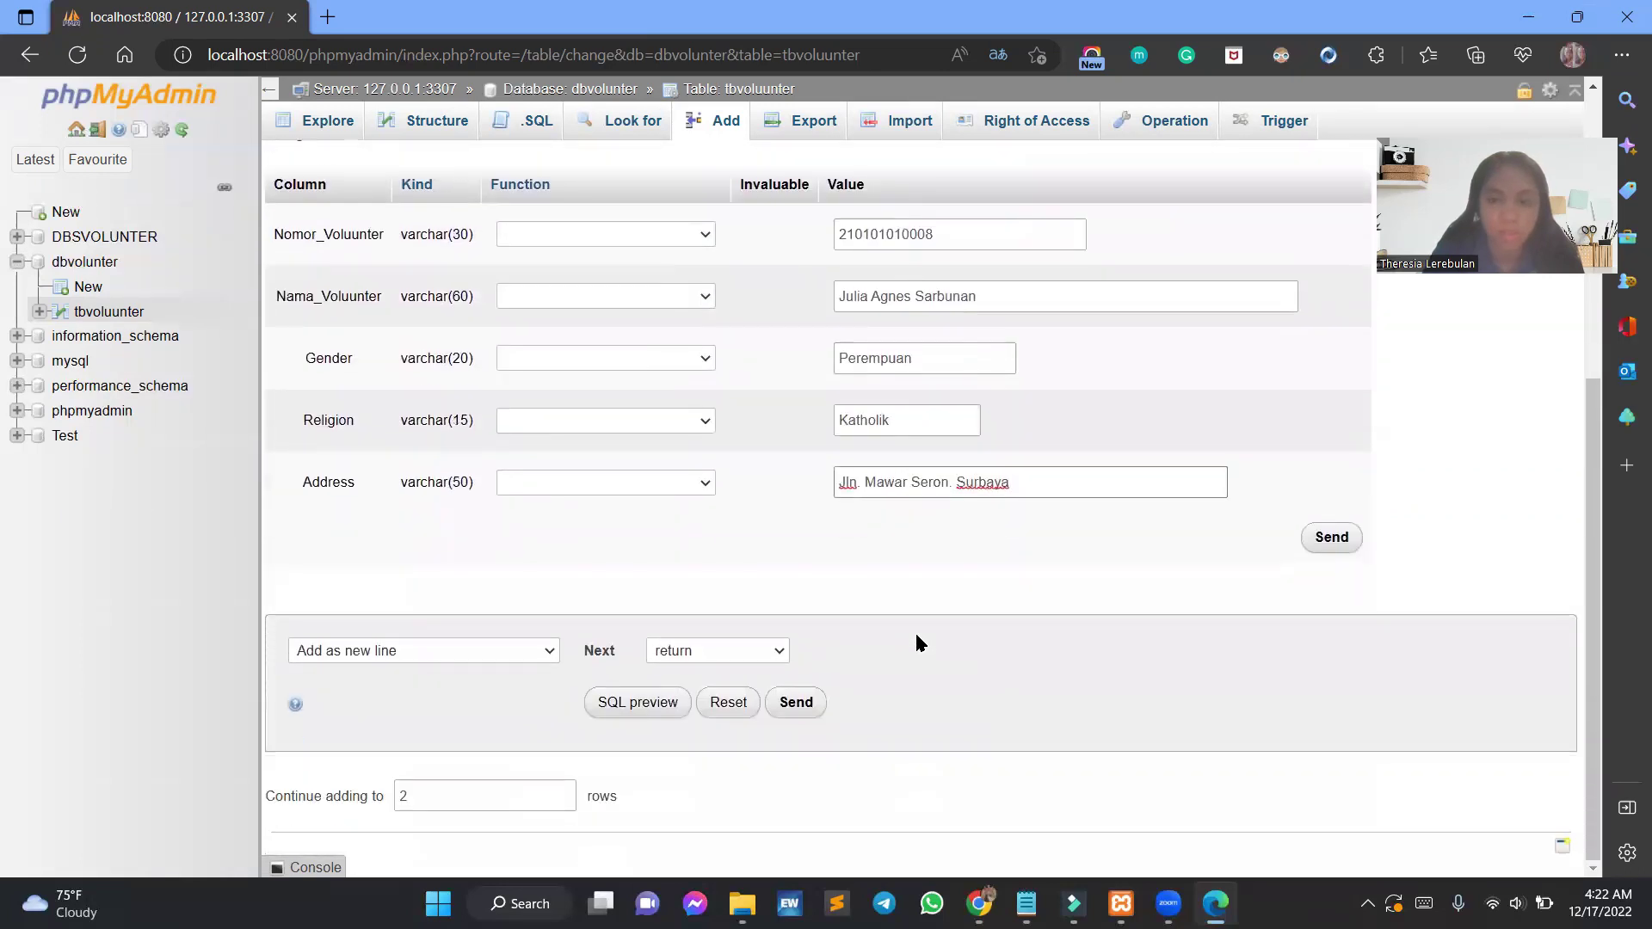
left_click(528, 791)
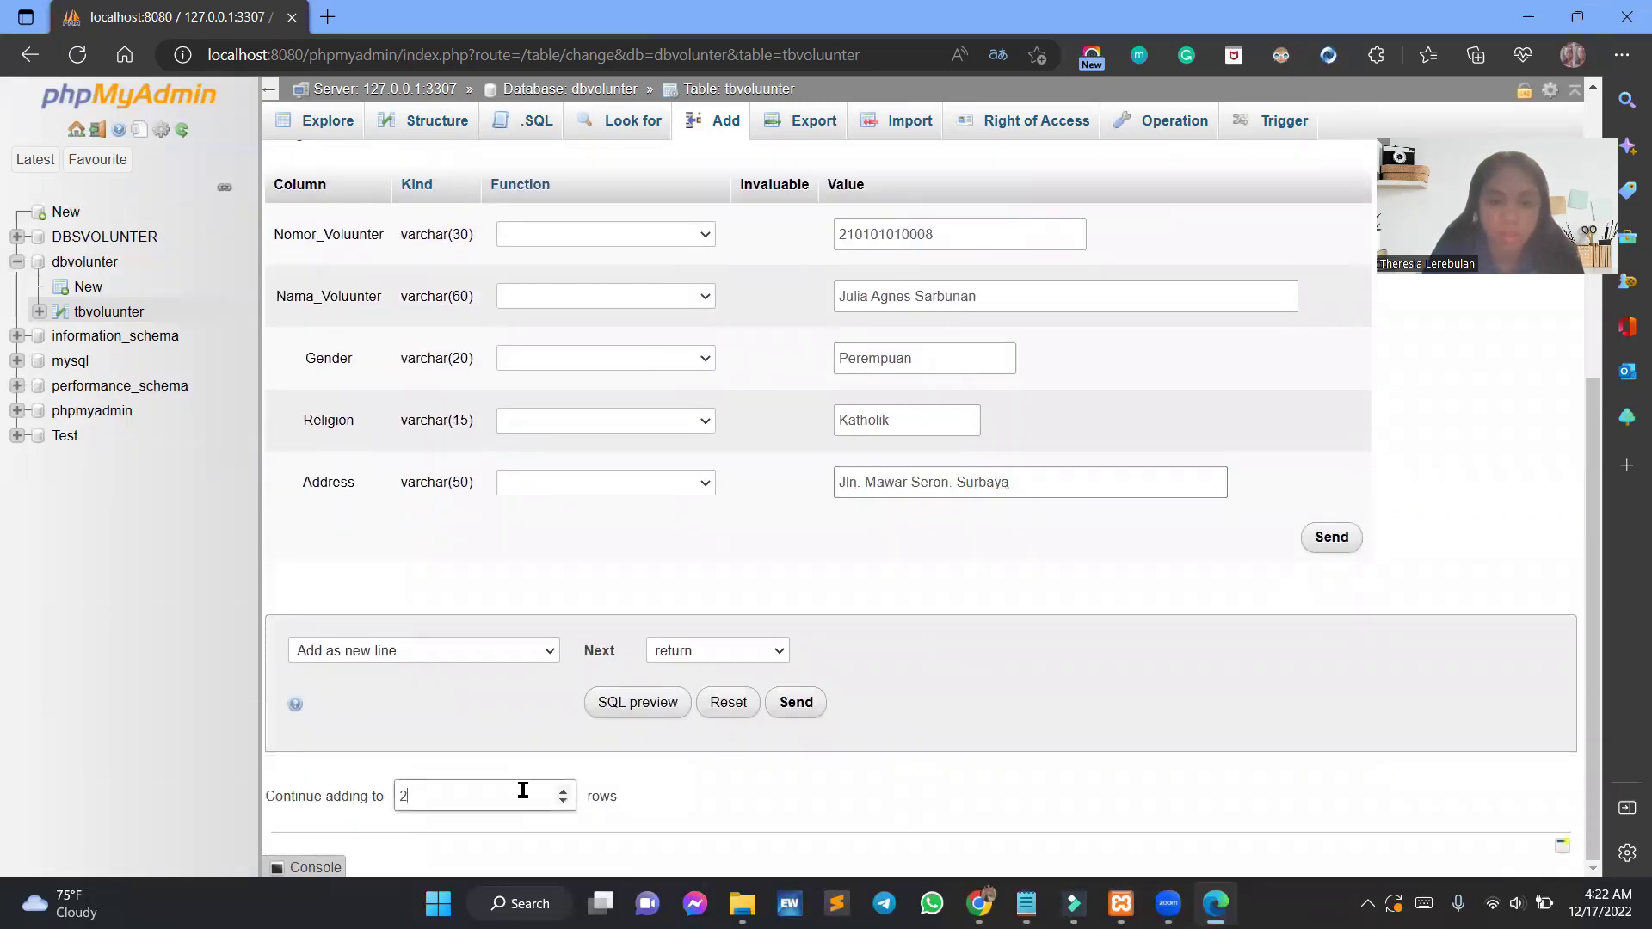
left_click(1074, 601)
scroll(1074, 595, "up", 3)
scroll(1386, 621, "down", 3)
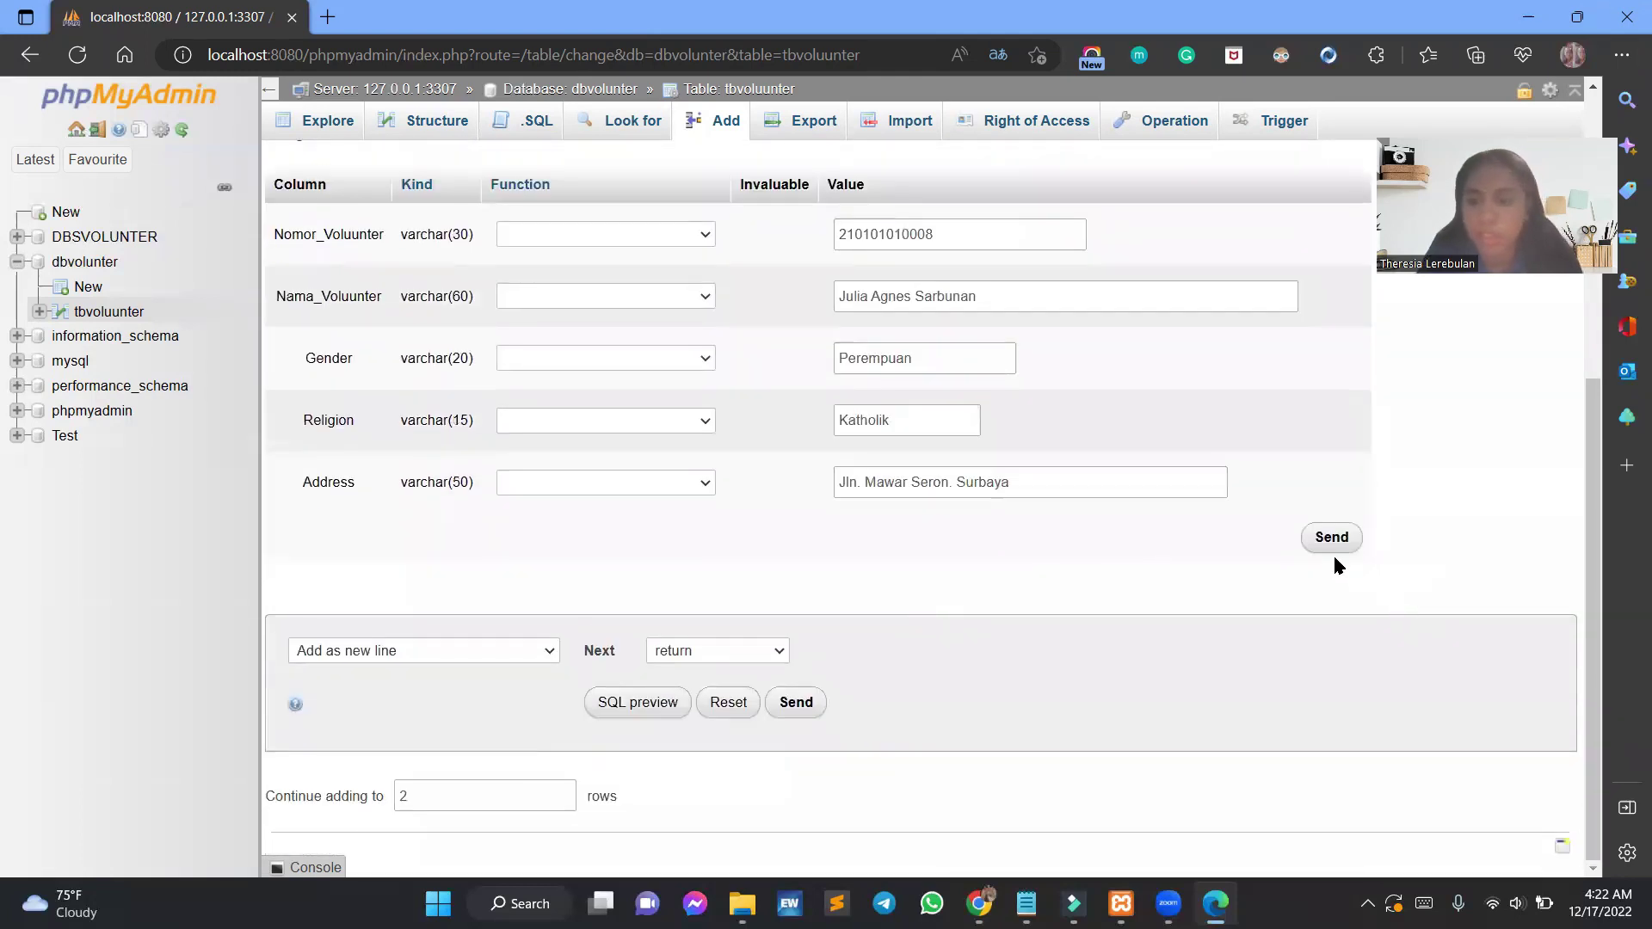
scroll(1336, 516, "up", 4)
Send the INSERT so both volunteer rows are added, then close the upload panel.
left_click(1331, 413)
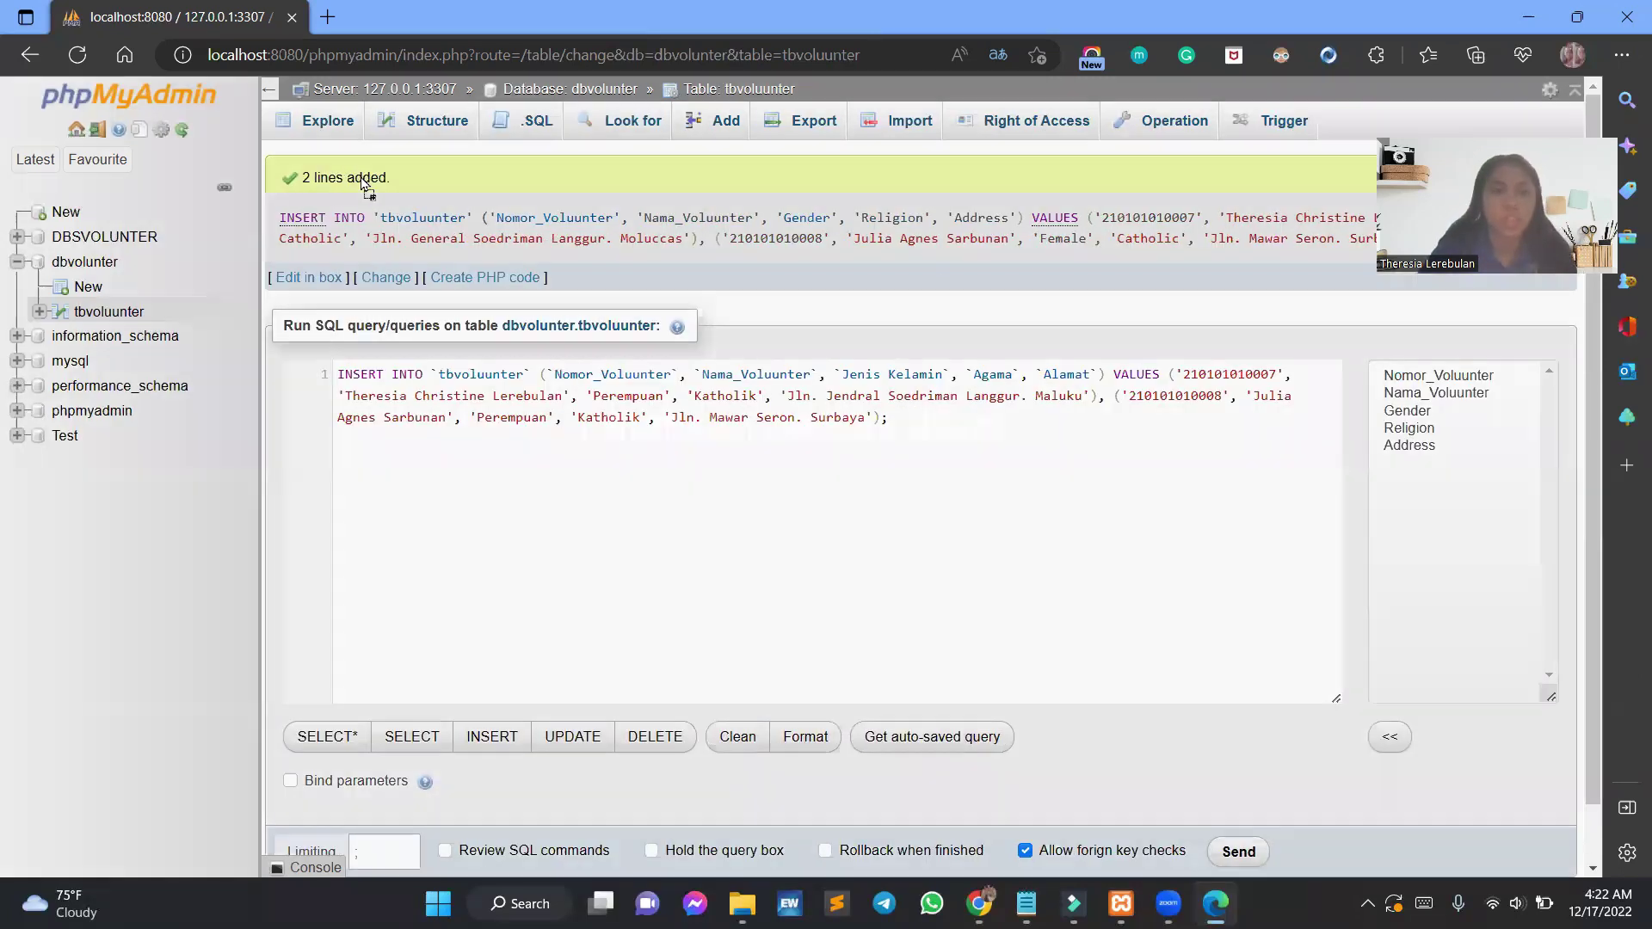
left_click_drag(370, 182, 395, 178)
left_click(1527, 571)
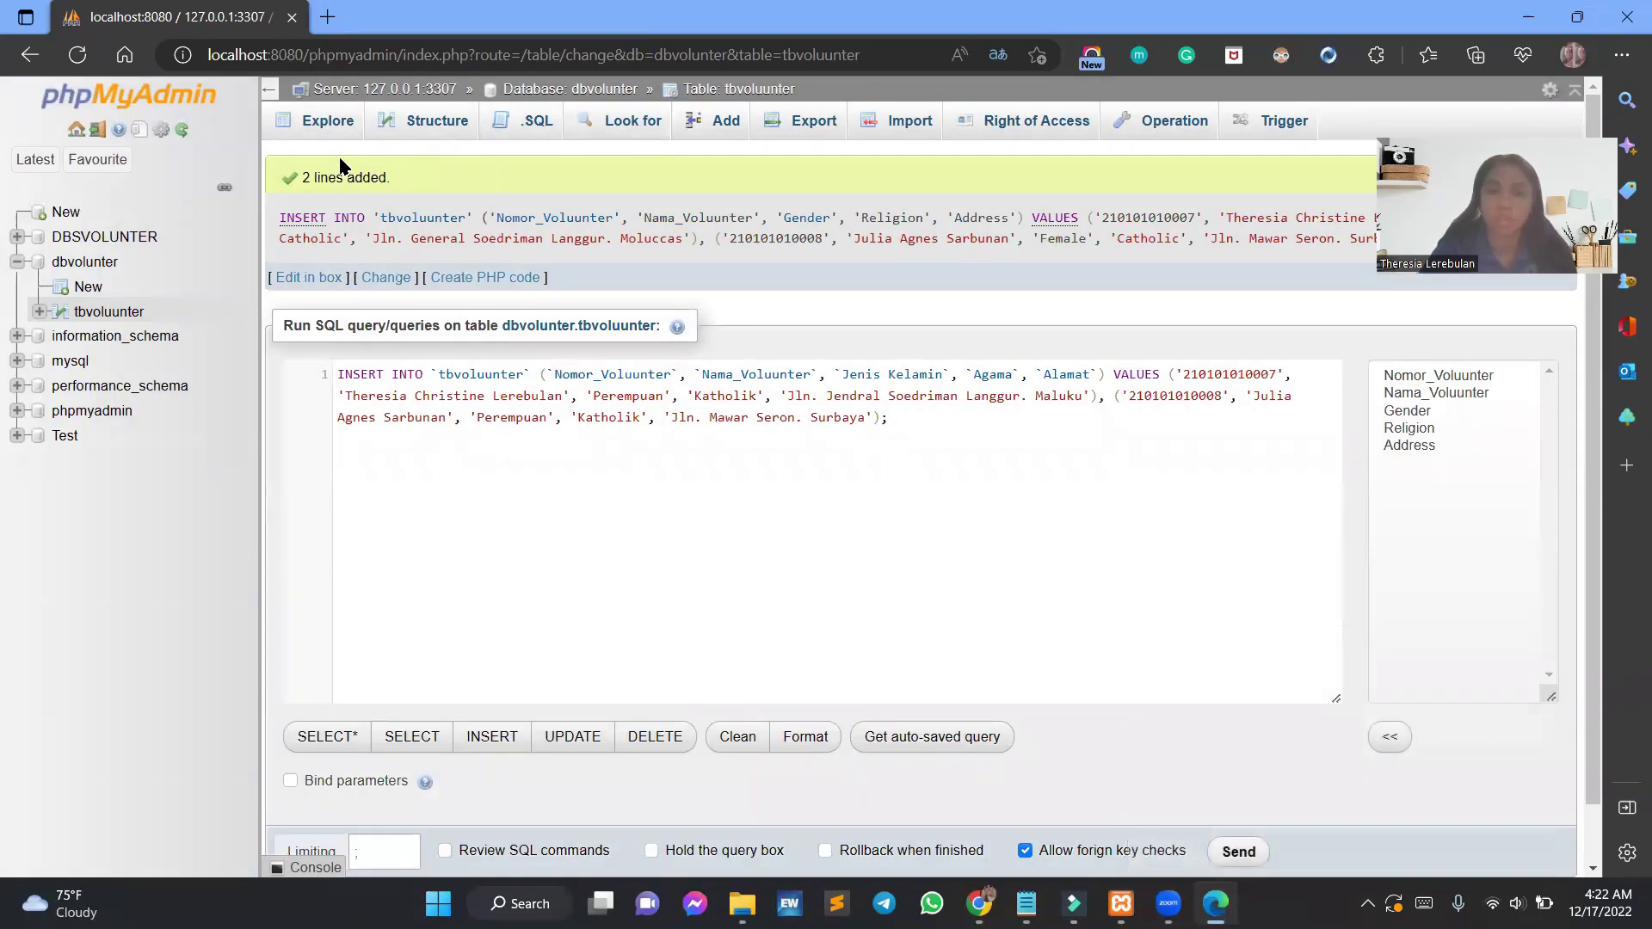
Browse tbvoluunter's rows, check its column structure, and open the second volunteer's row for editing.
left_click(331, 127)
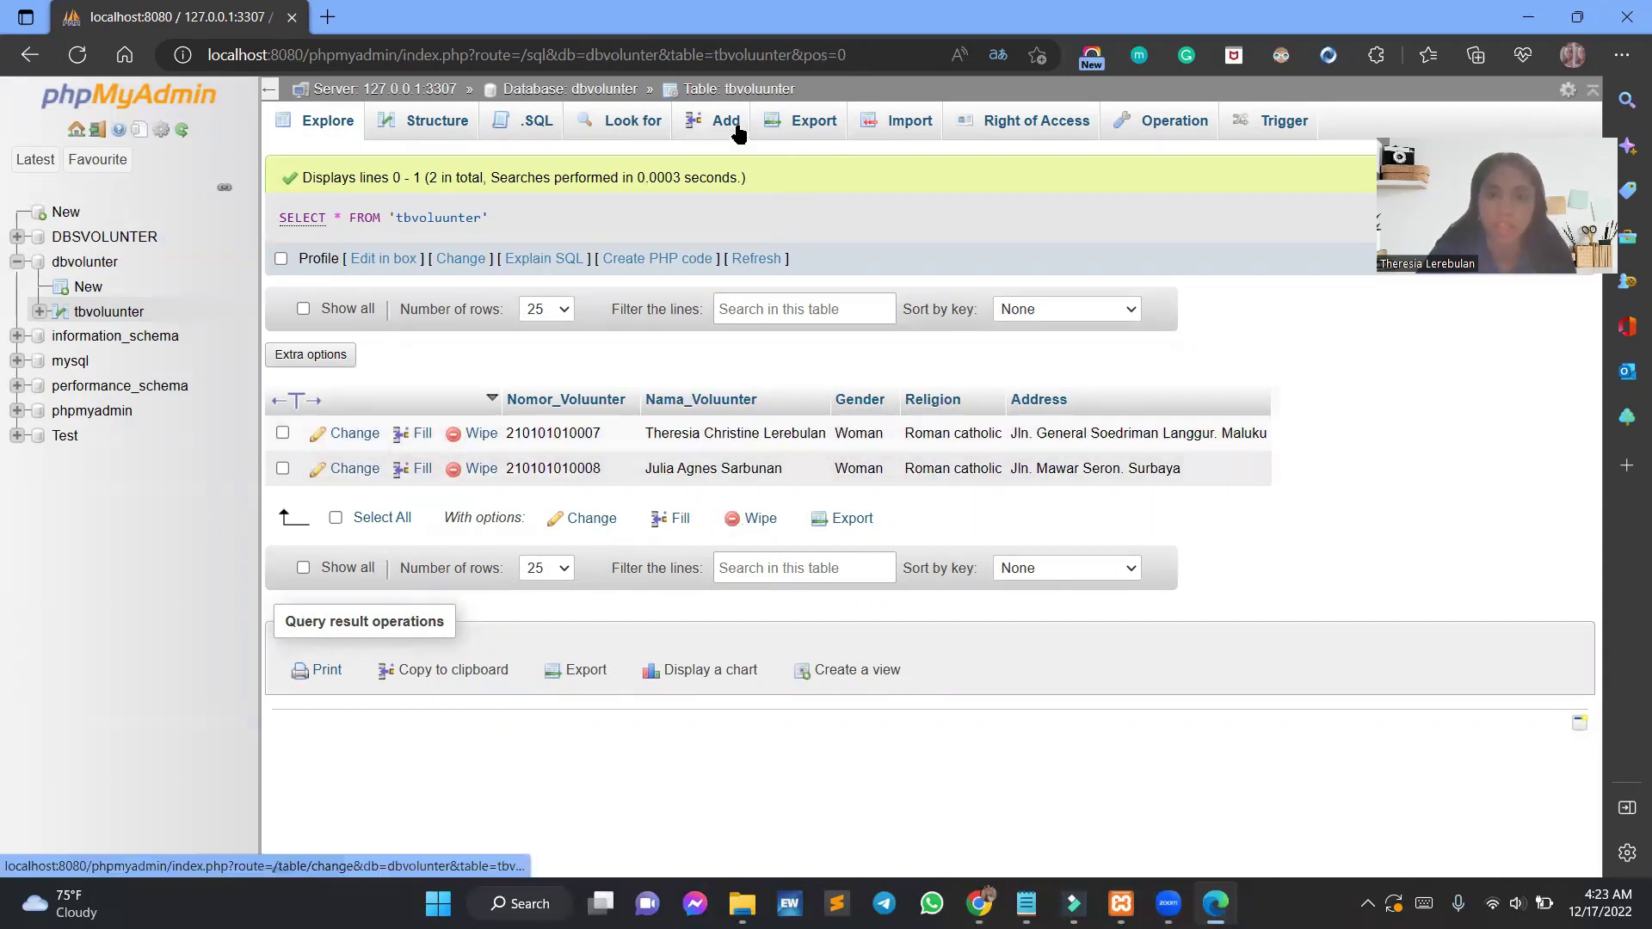
left_click(433, 121)
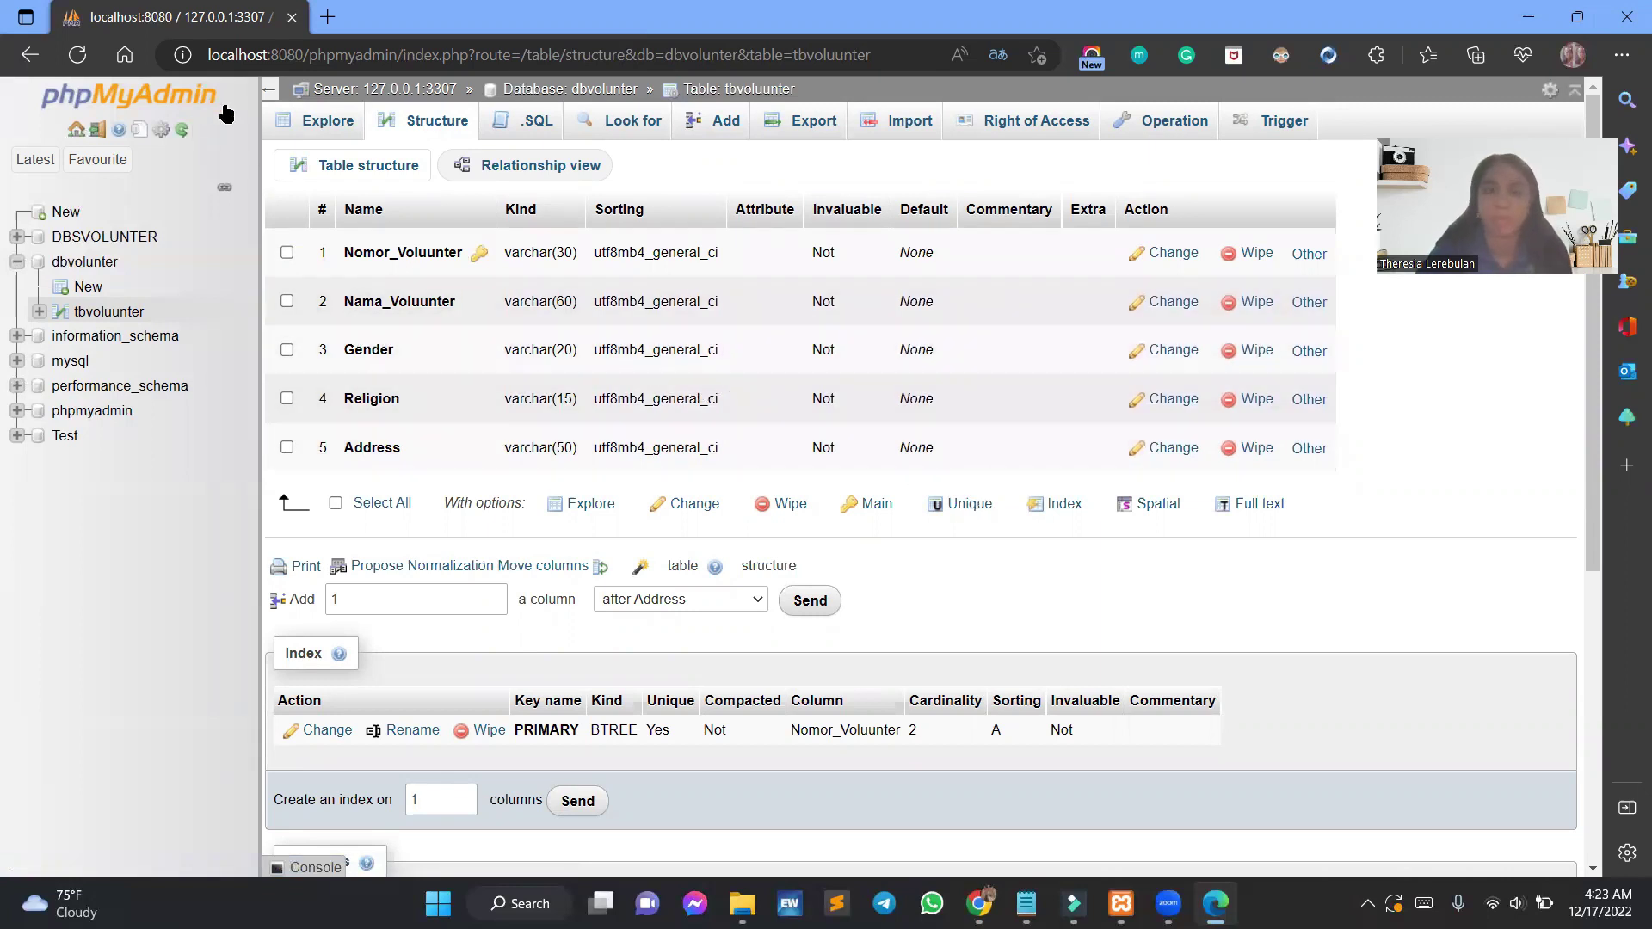
left_click(325, 125)
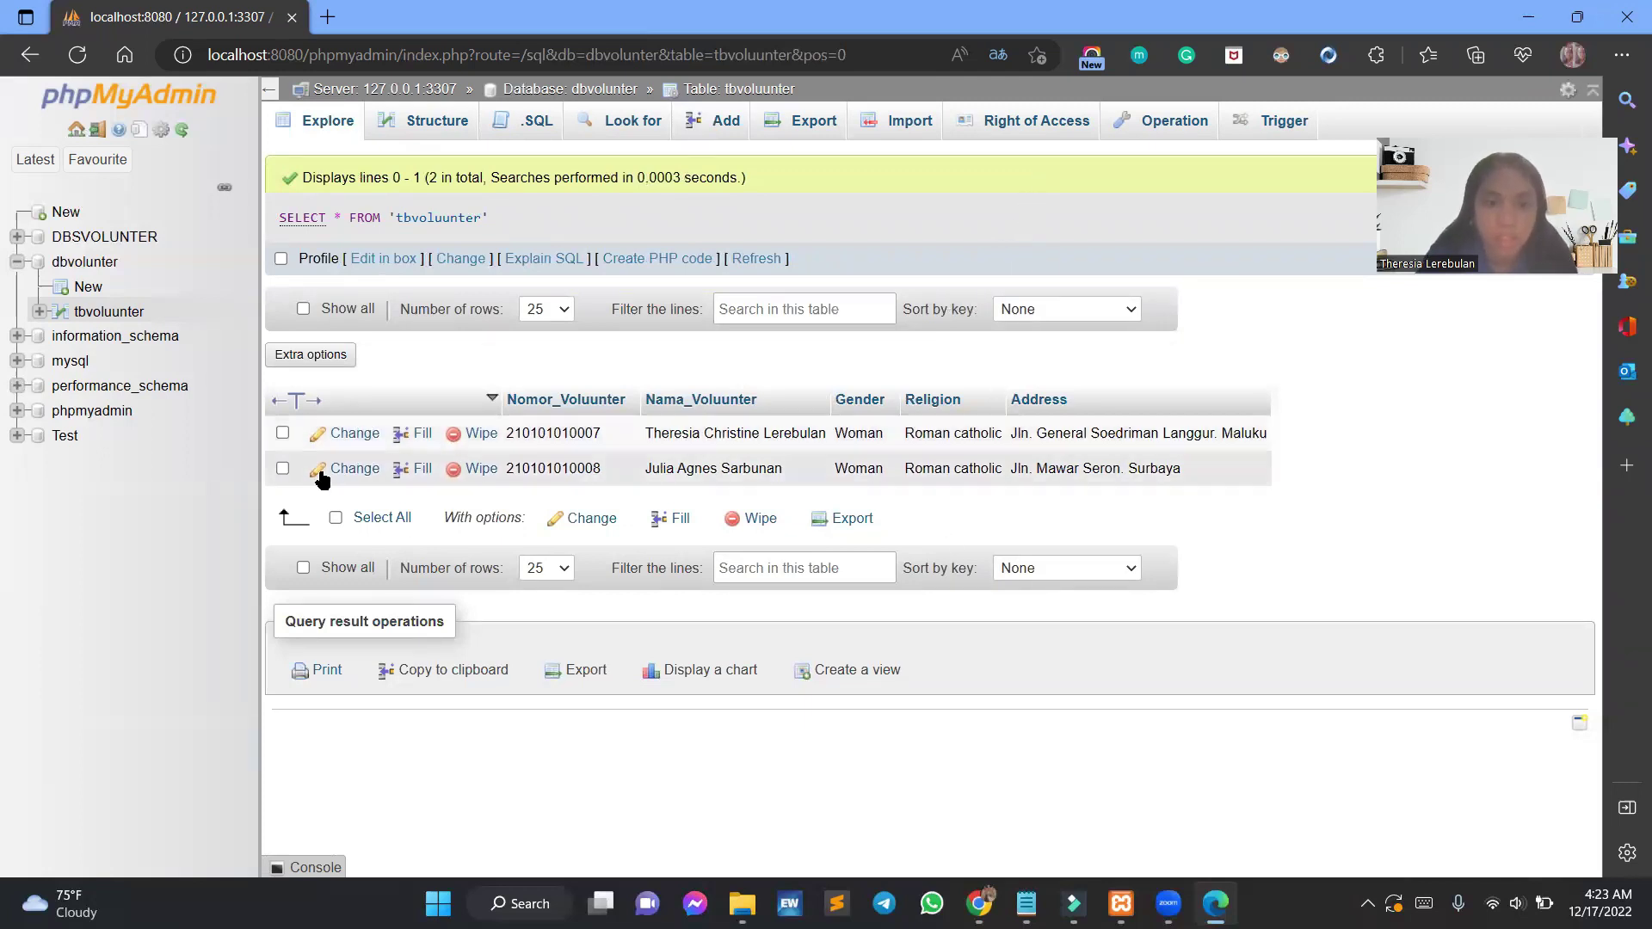
left_click(360, 471)
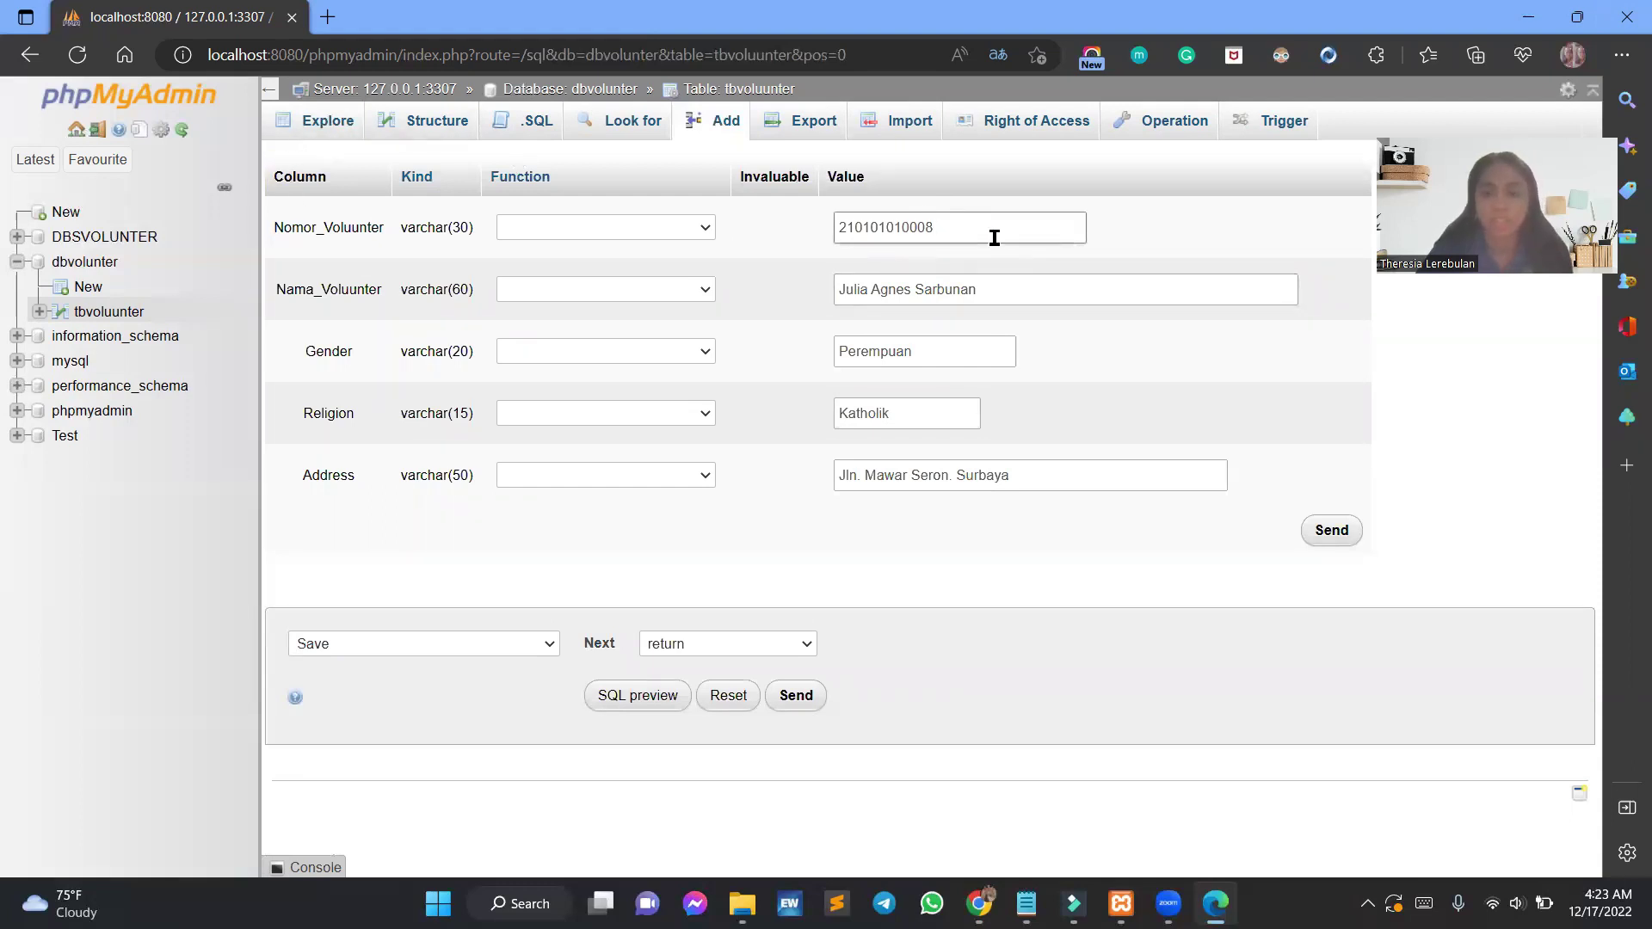
Change the last digit of the second volunteer number from 8 to 9 and save.
key("BackSpace")
type("9")
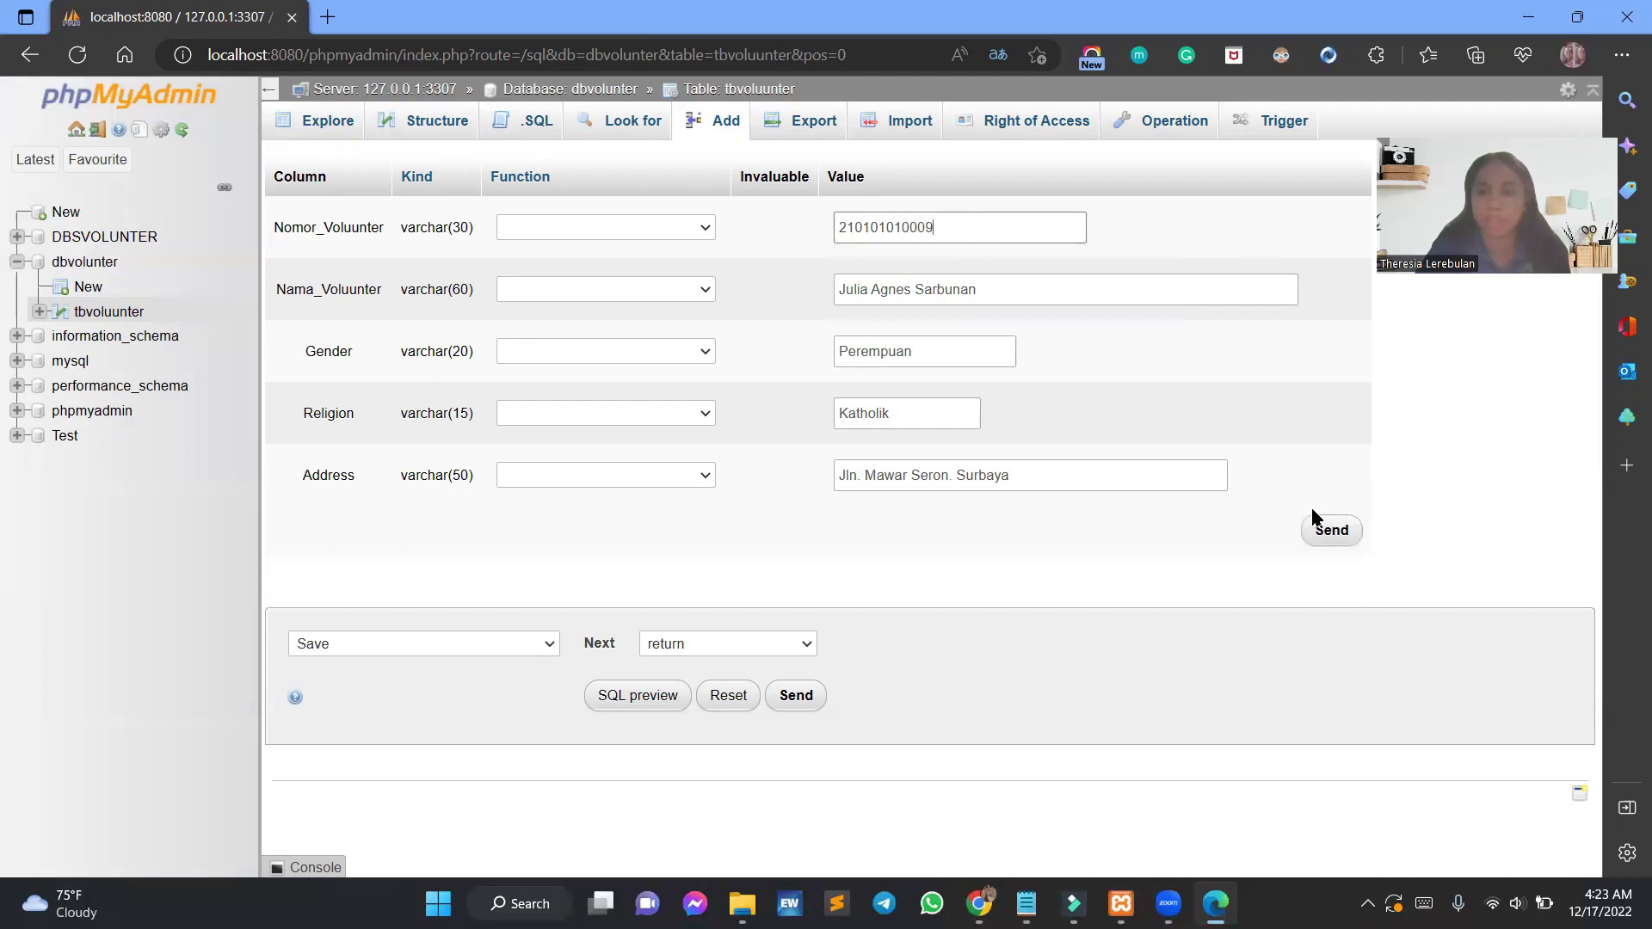
left_click(1331, 530)
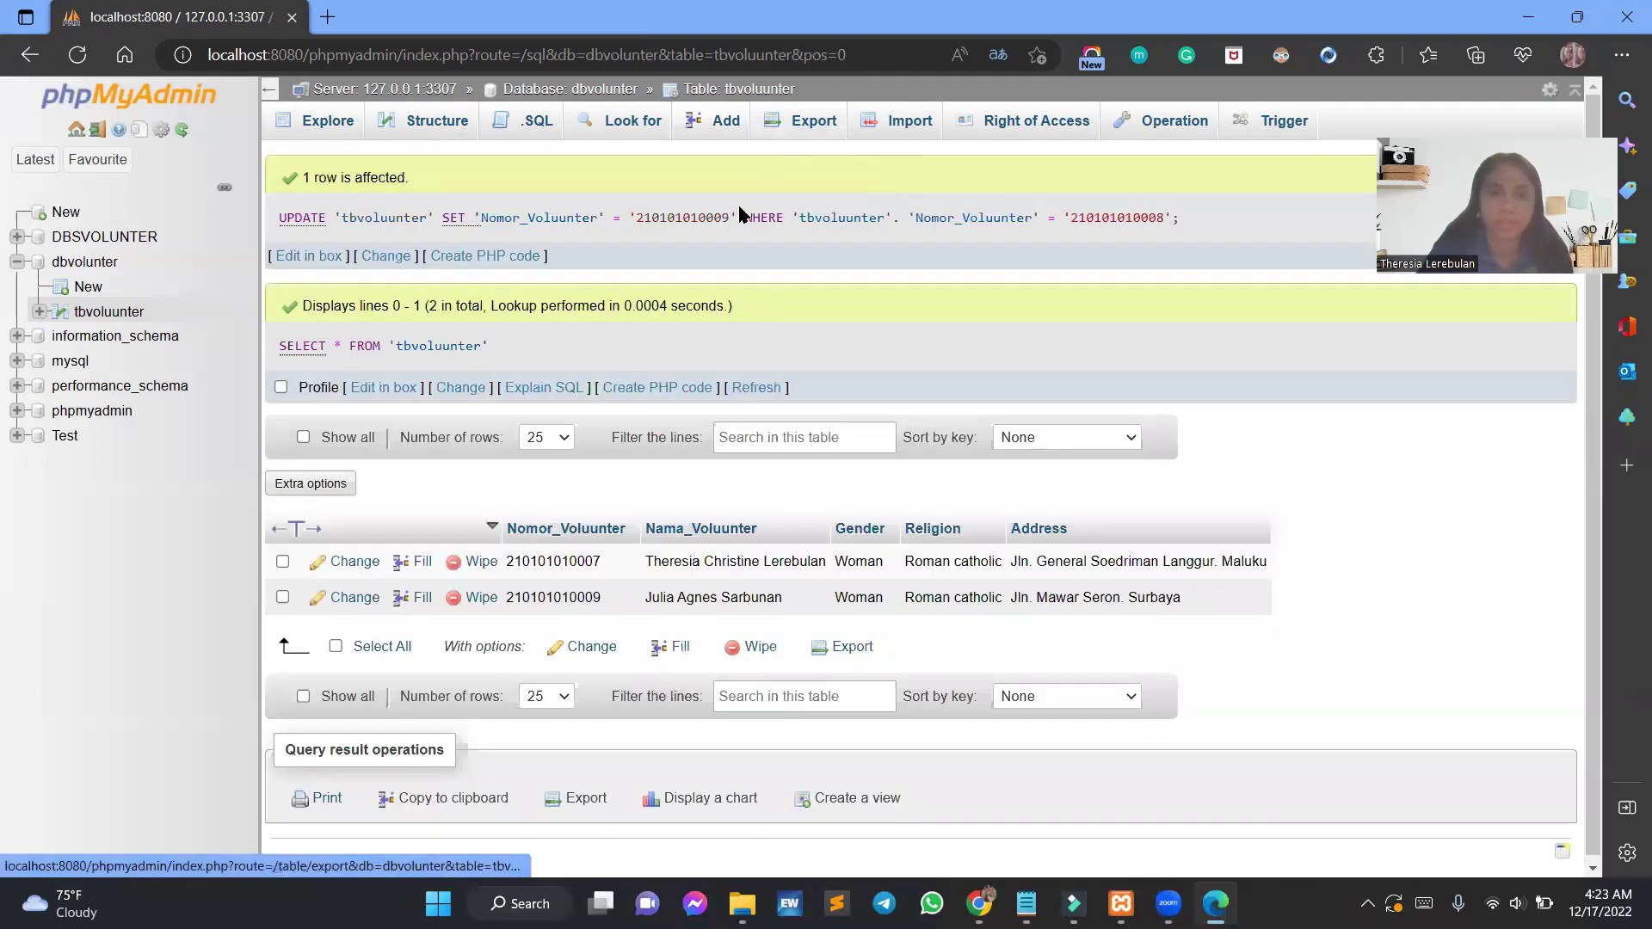
left_click_drag(593, 594, 602, 590)
left_click(602, 598)
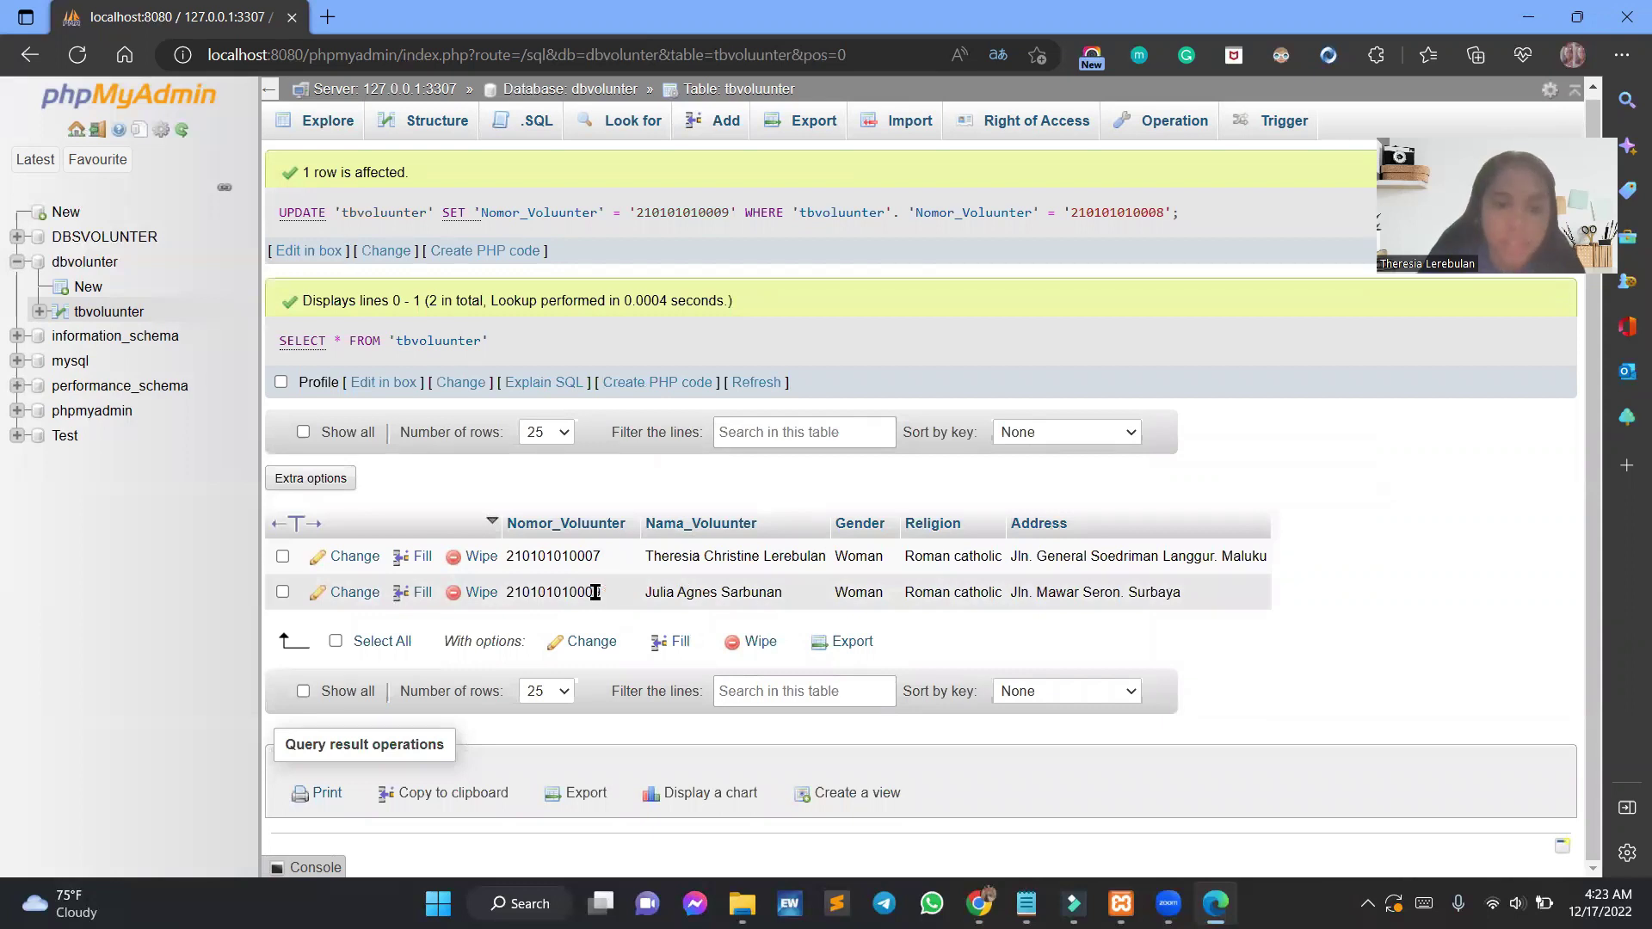